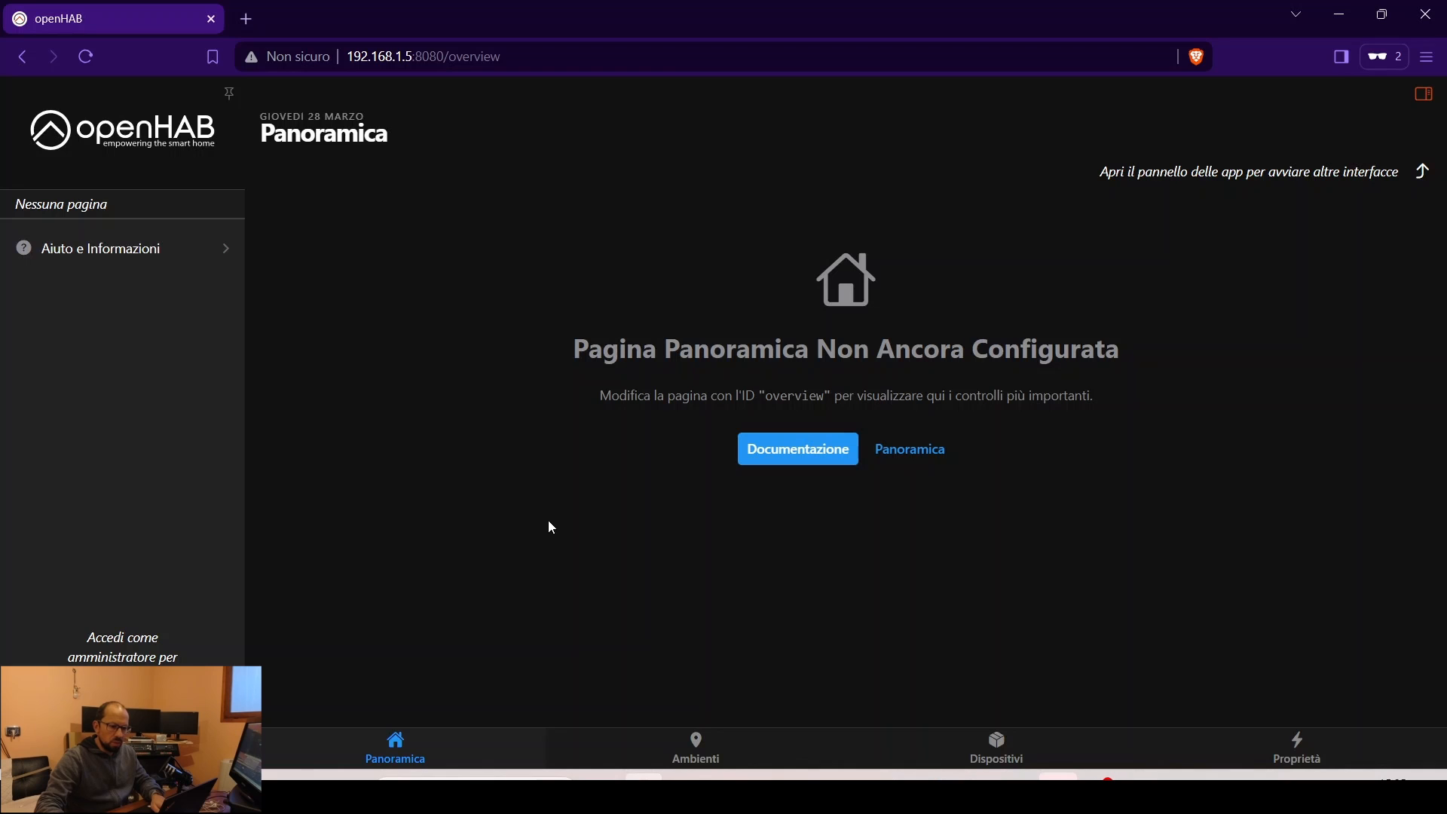
- Load the openHAB Community LG ThinQ binding topic in a new browser tab
left_click(245, 19)
type("https://community.openhab.org/t/contribution-lg-thinq-binding/132444")
key("Return")
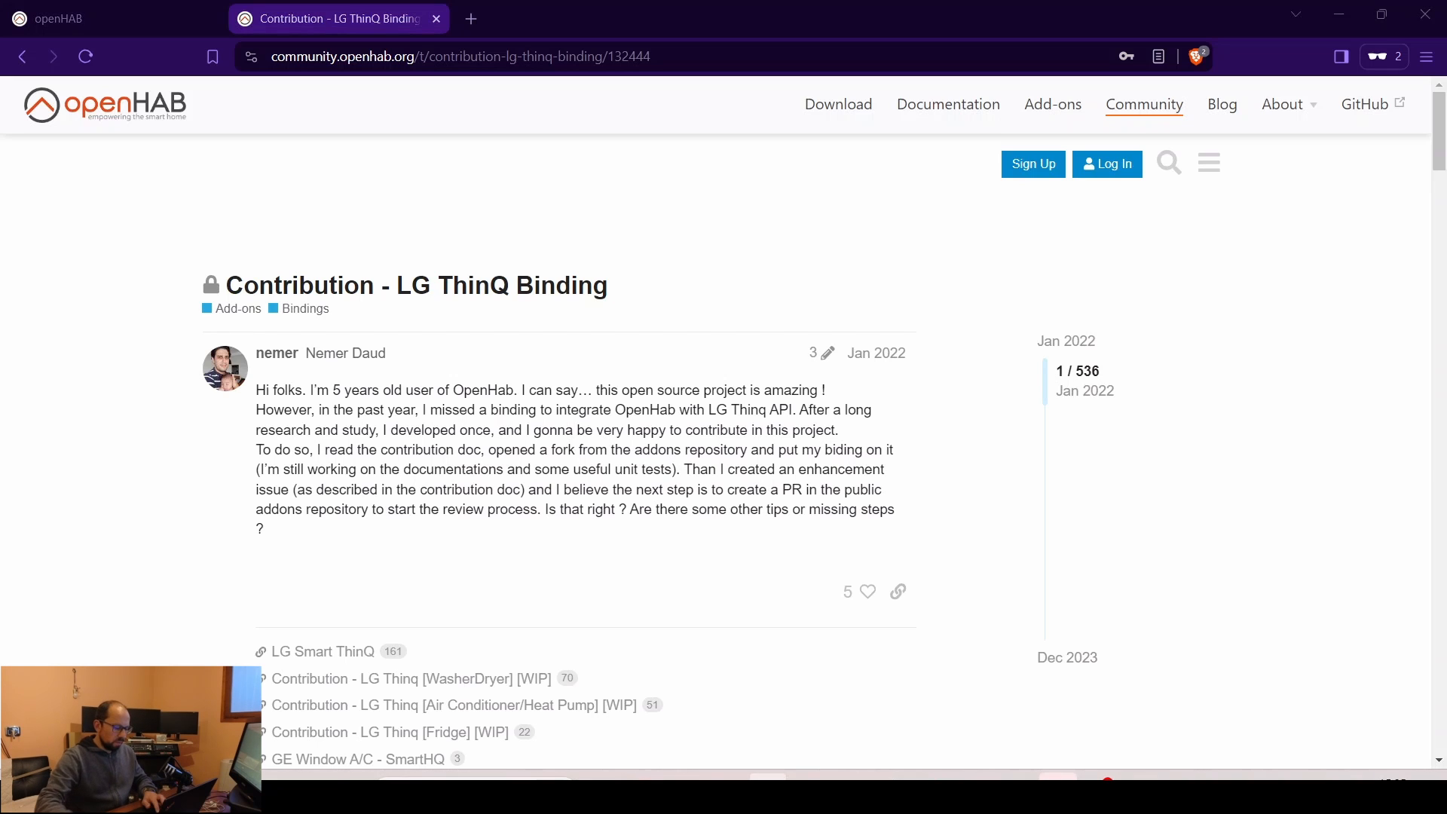
- Open the washer/dryer thread and follow its GitHub link to the lgthinq binding jar
left_click(547, 59)
type("https://community.openhab.org/t/contribution-lg-thinq-washerdryer-wip/144528")
key("Return")
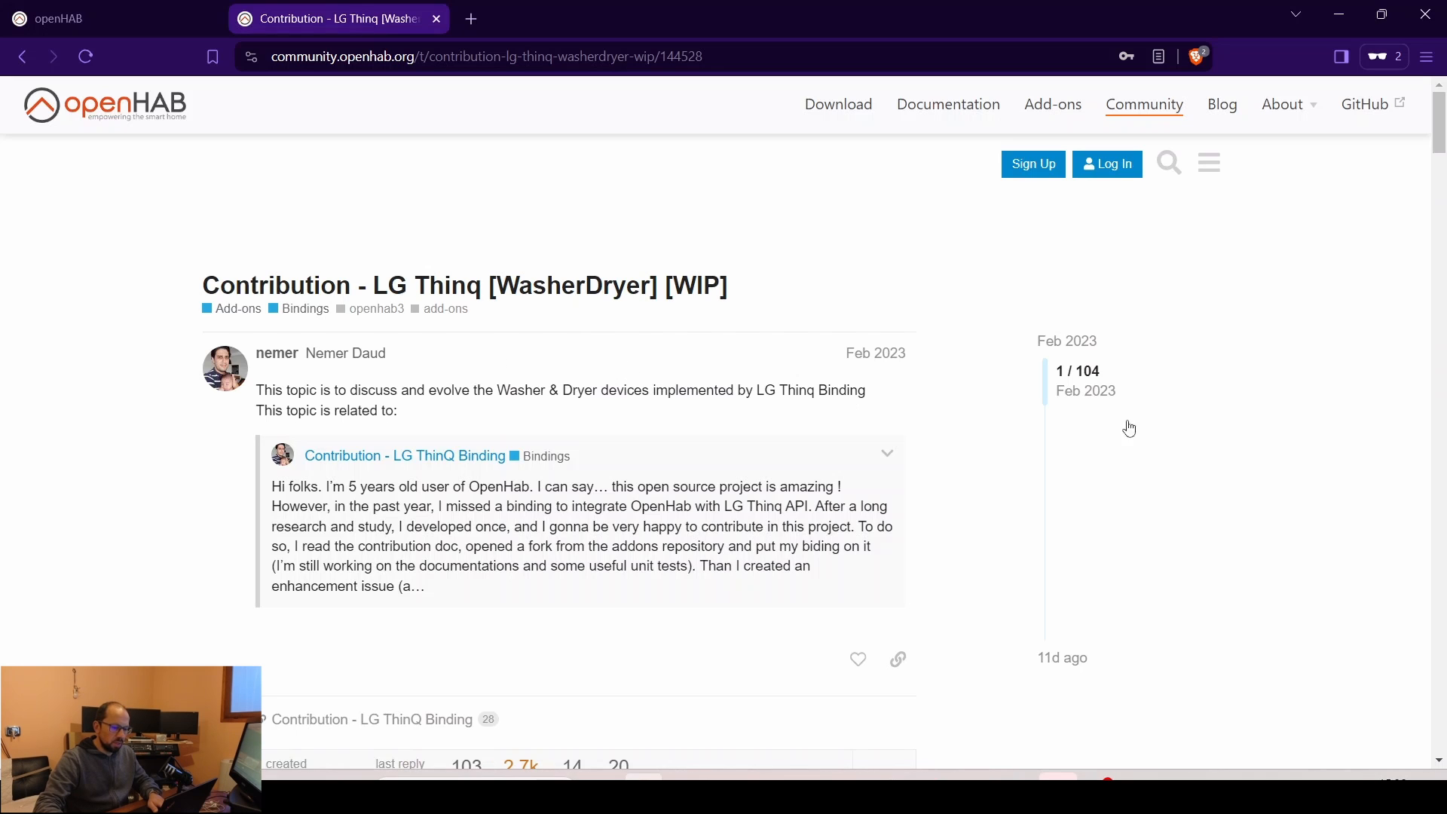
left_click_drag(1070, 377, 1074, 650)
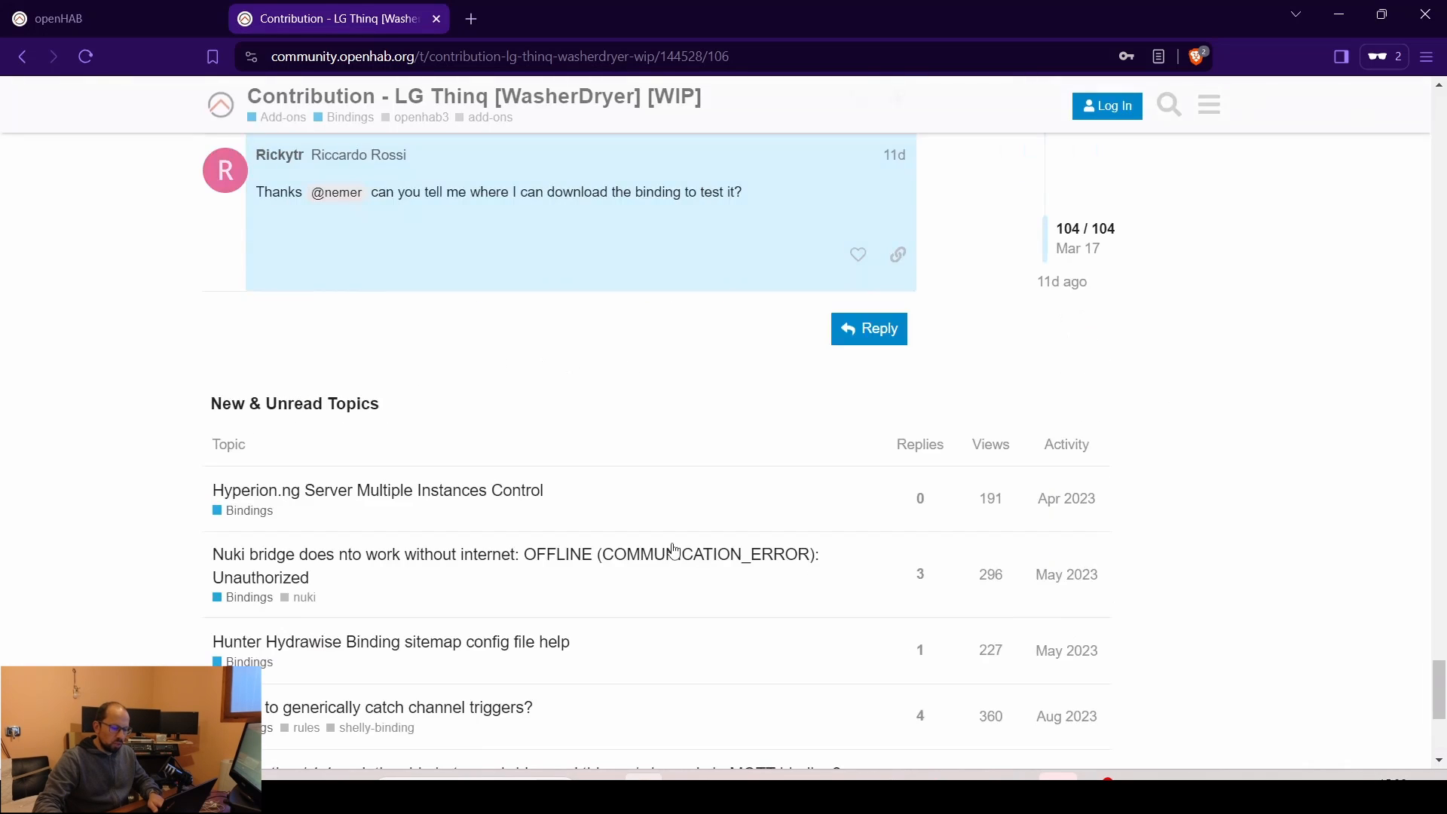
scroll(673, 552, "up", 10)
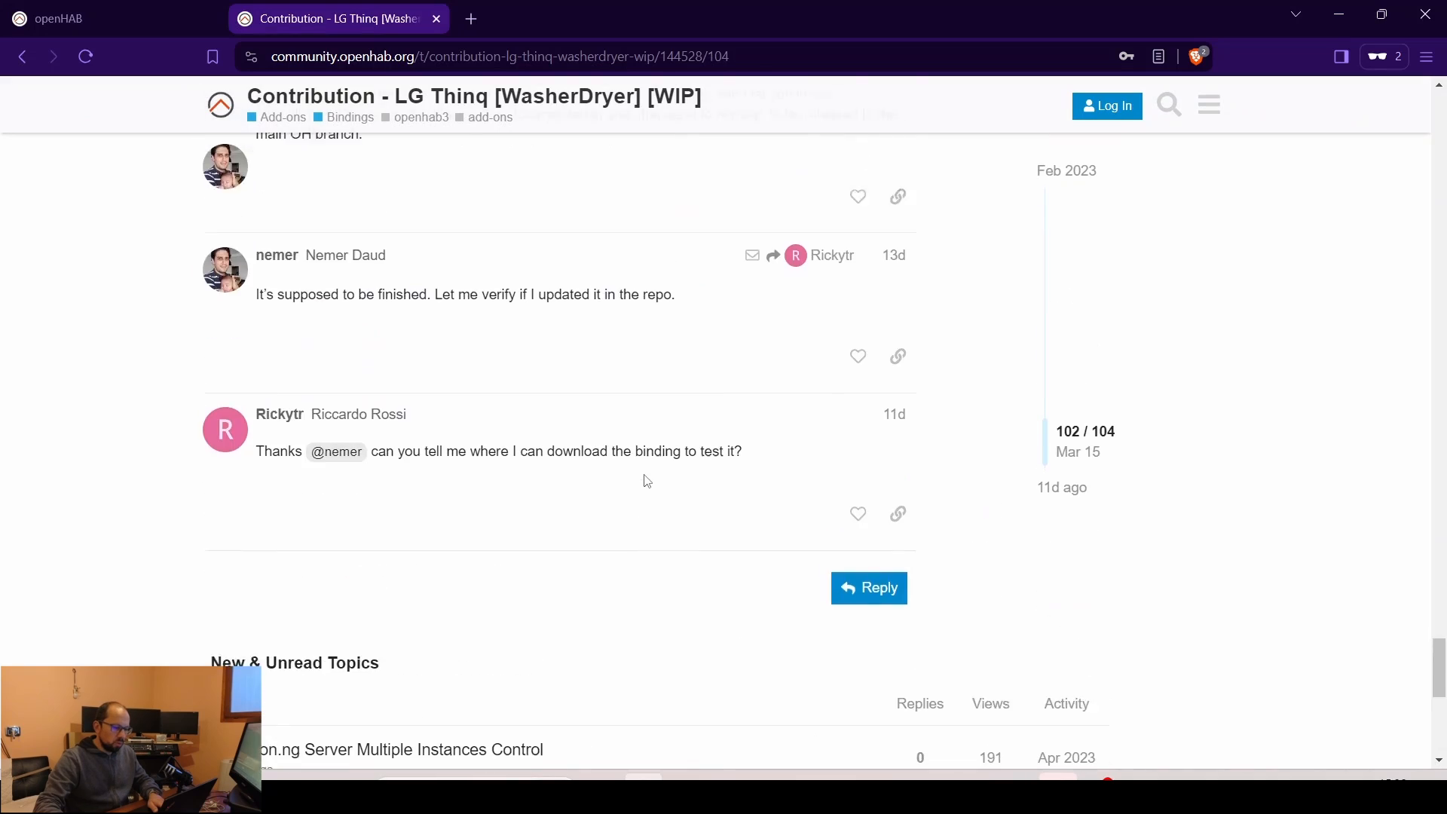
scroll(645, 474, "up", 10)
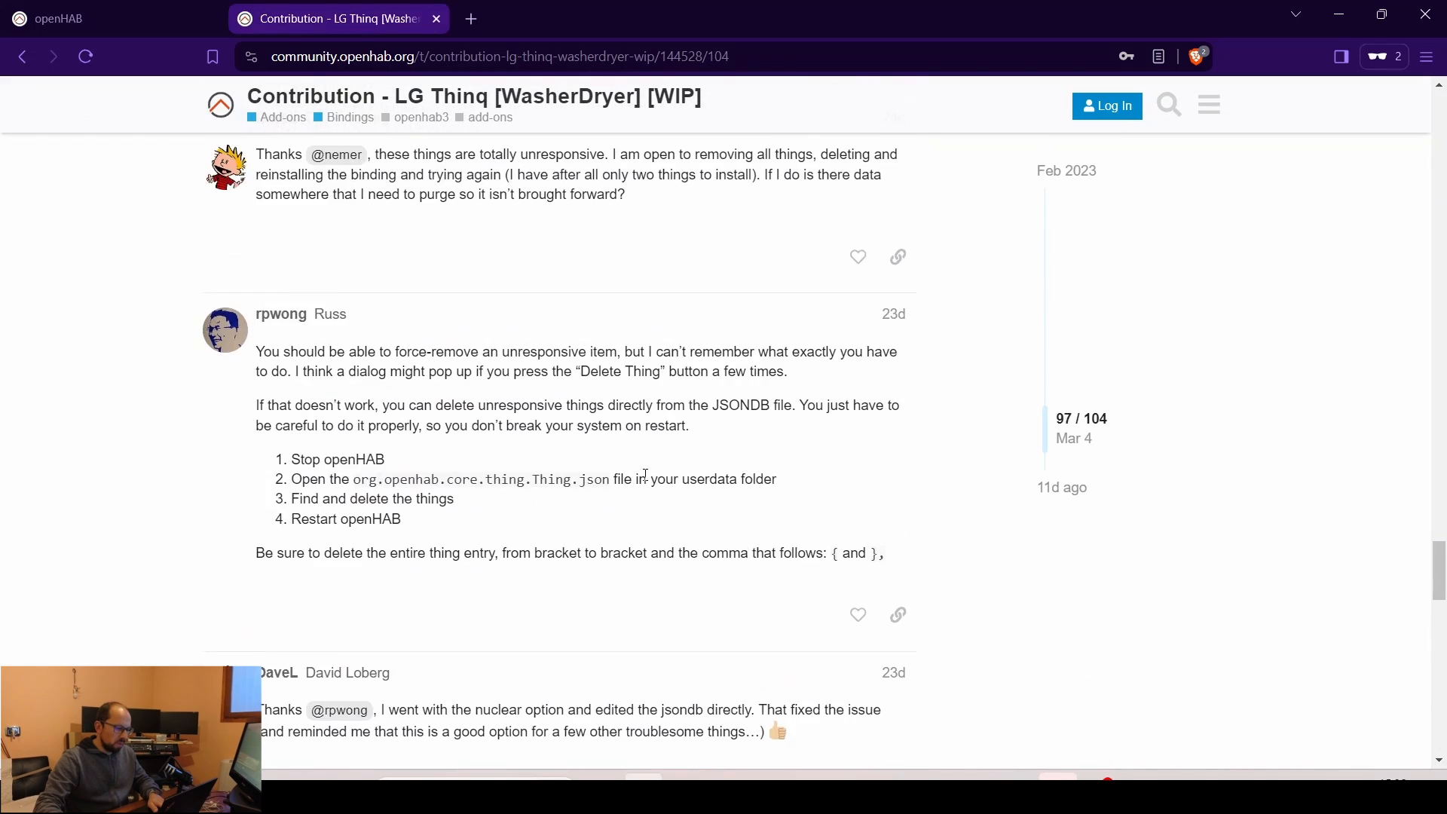
scroll(644, 476, "up", 7)
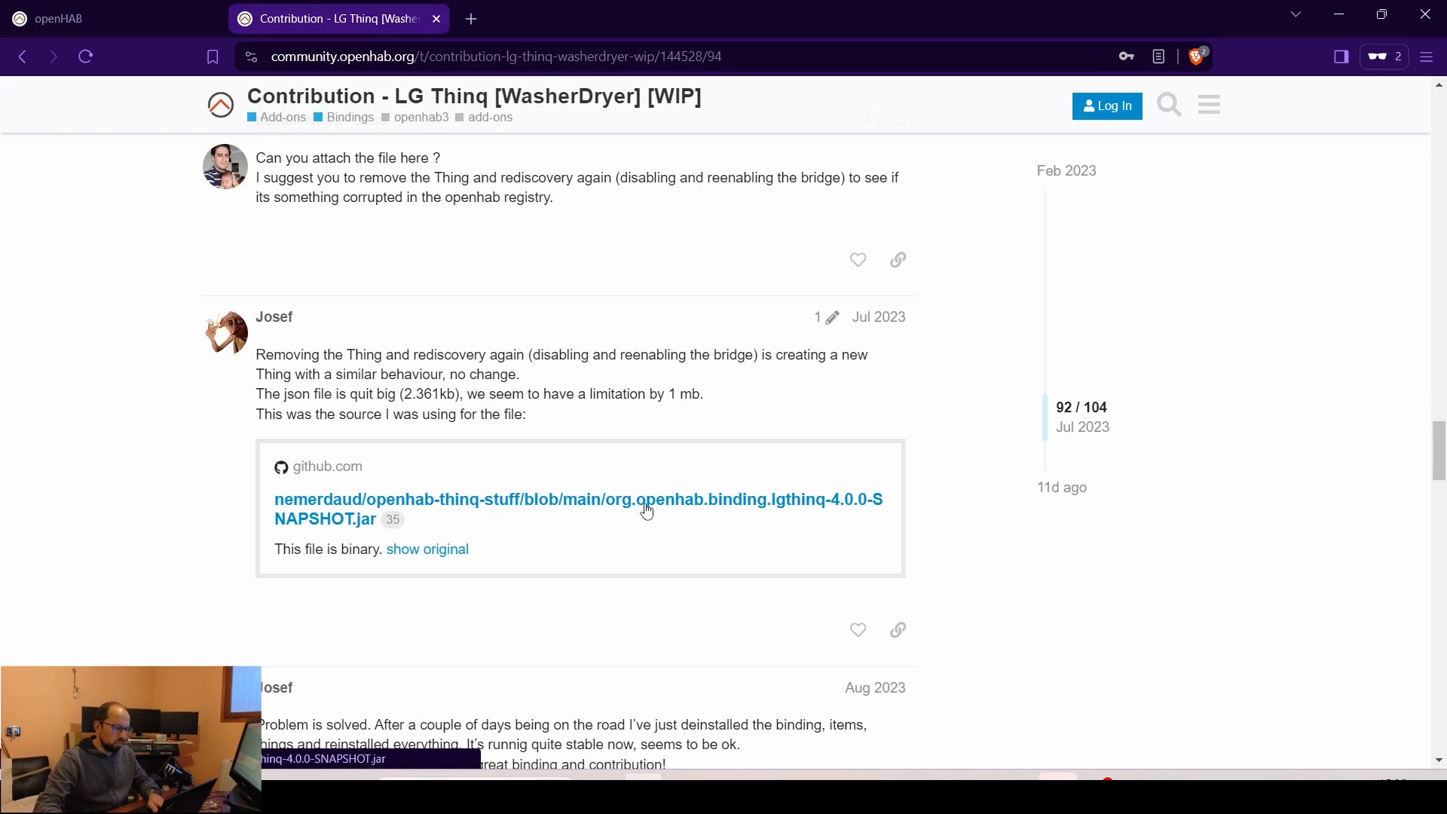
left_click(645, 505)
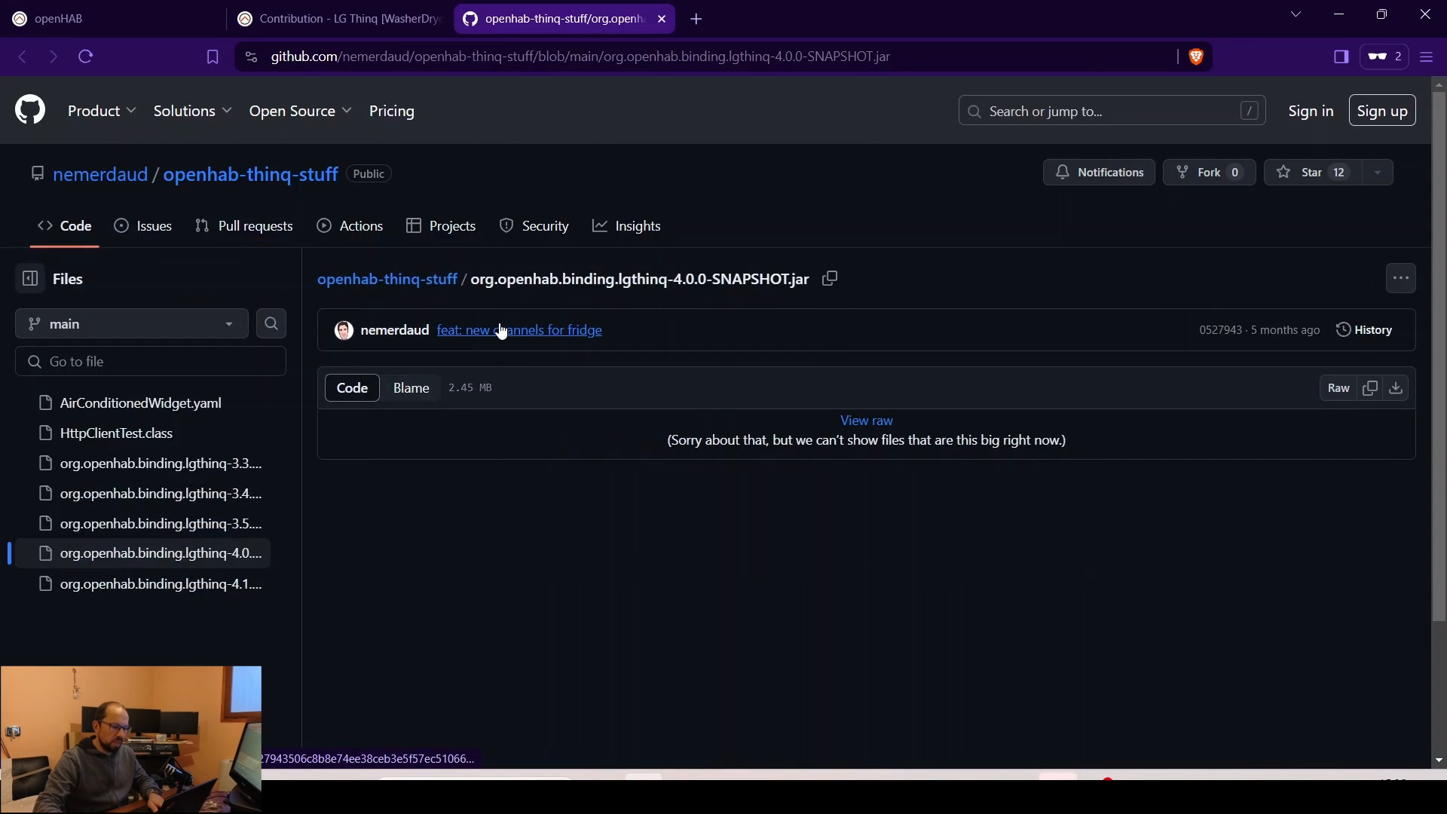
- From the openhab-thinq-stuff file list, download the raw org.openhab.binding.lgthinq-4.1.0-SNAPSHOT.jar
left_click(423, 291)
scroll(514, 467, "down", 1)
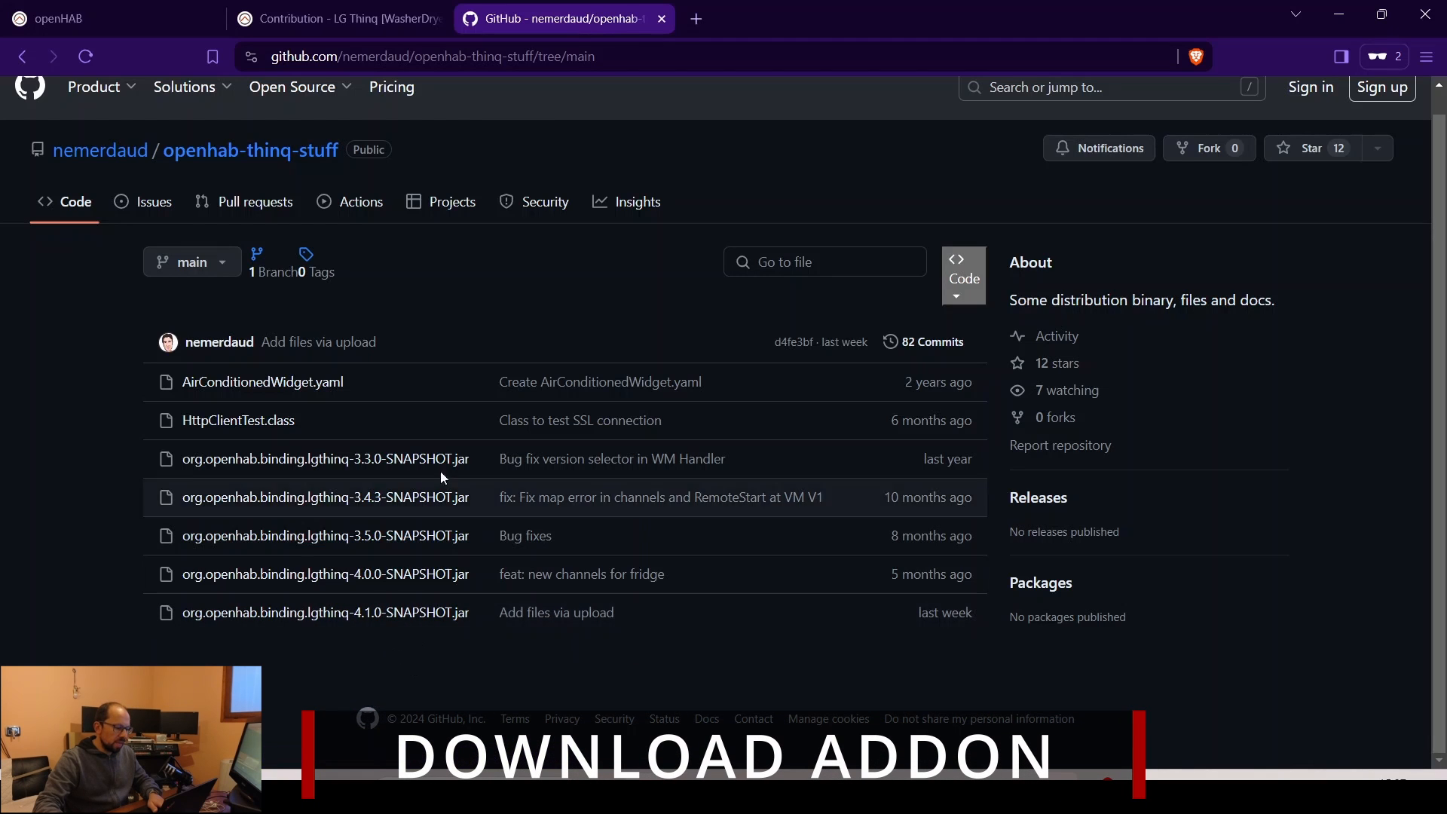
left_click(432, 615)
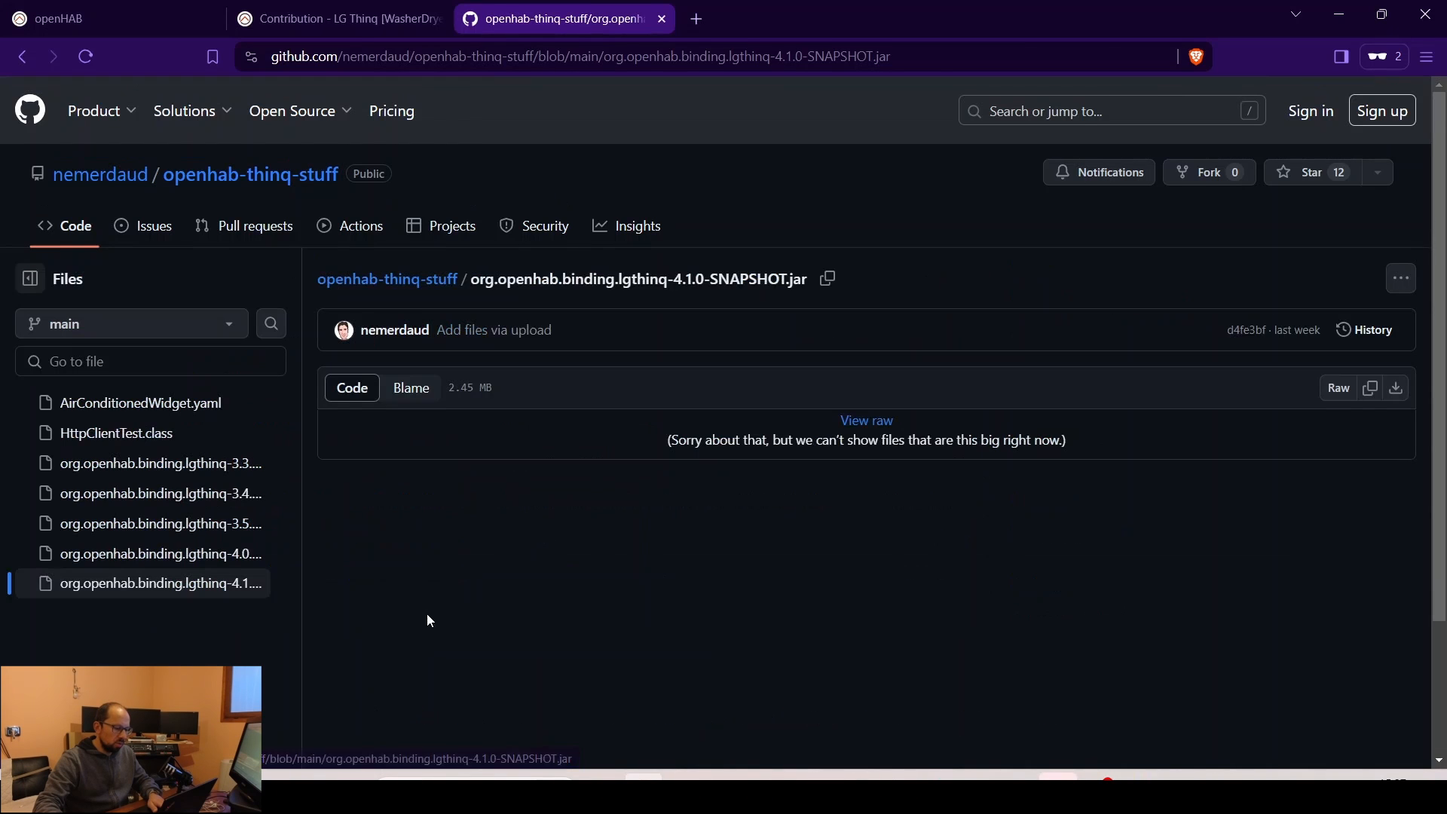
left_click(1396, 390)
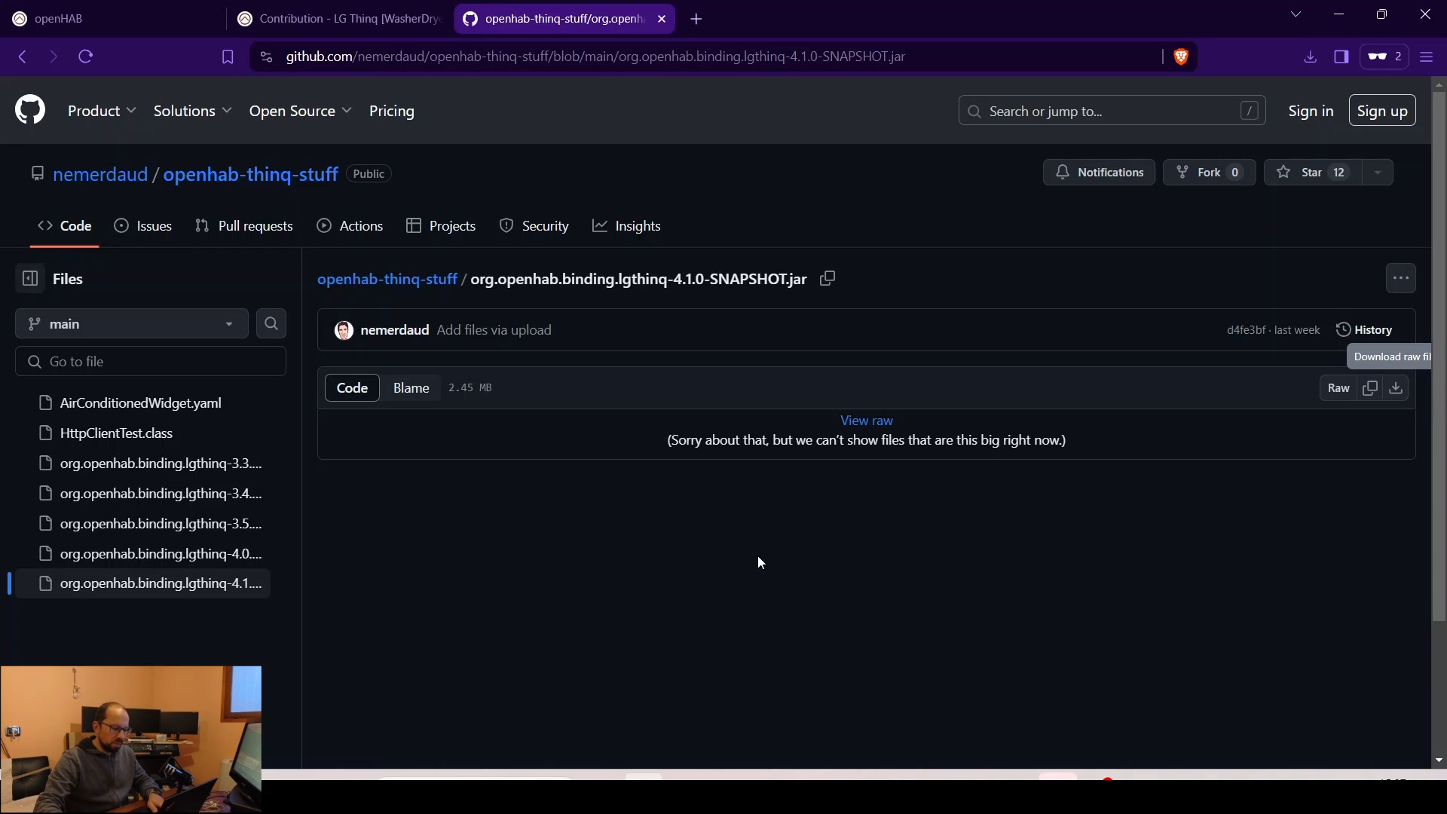
- Browse to \\192.168.1.5, open the openHAB-addons share, then return to the openHAB tab
key("super")
type("\\")
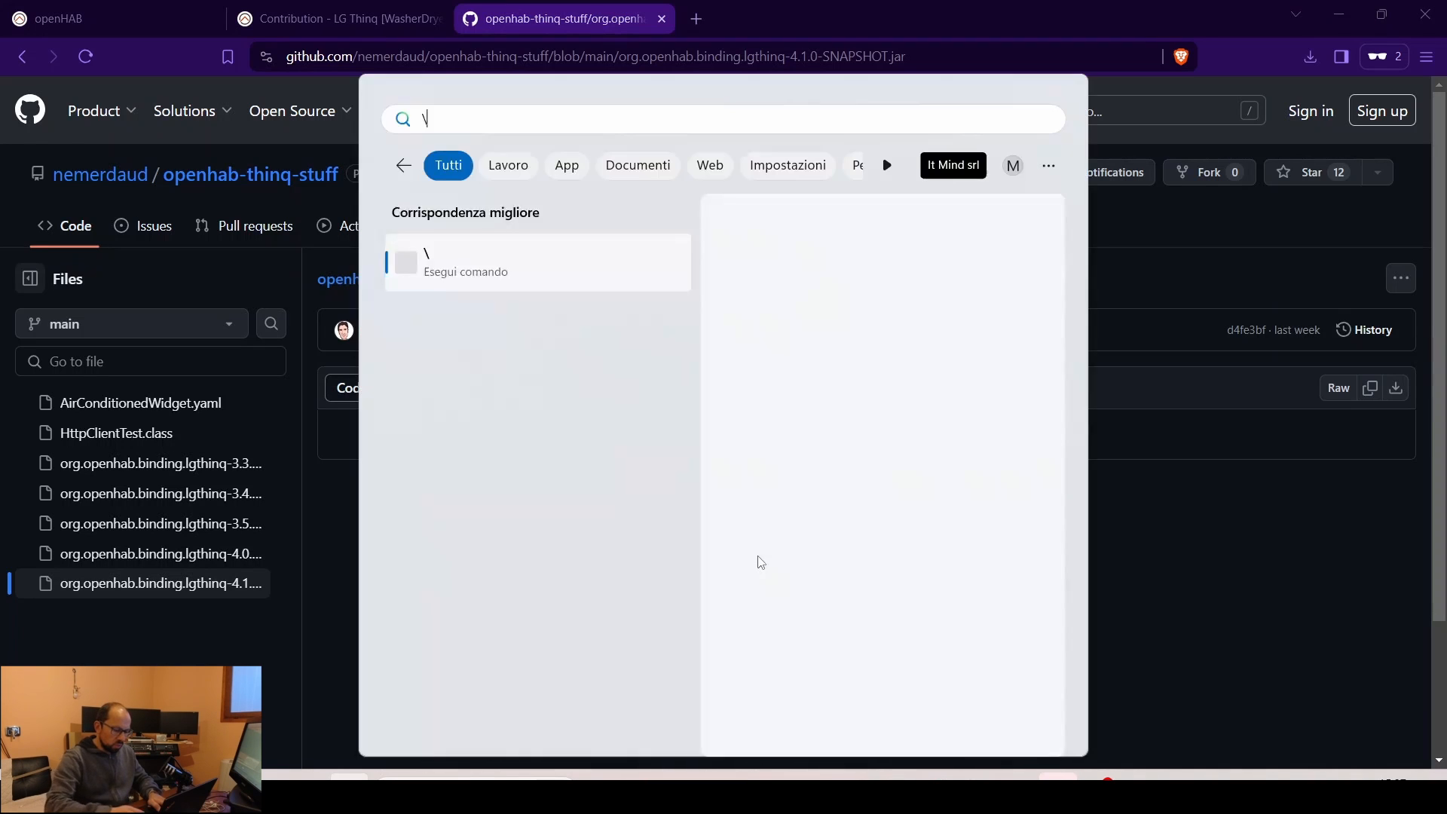
type("192.168.1.5")
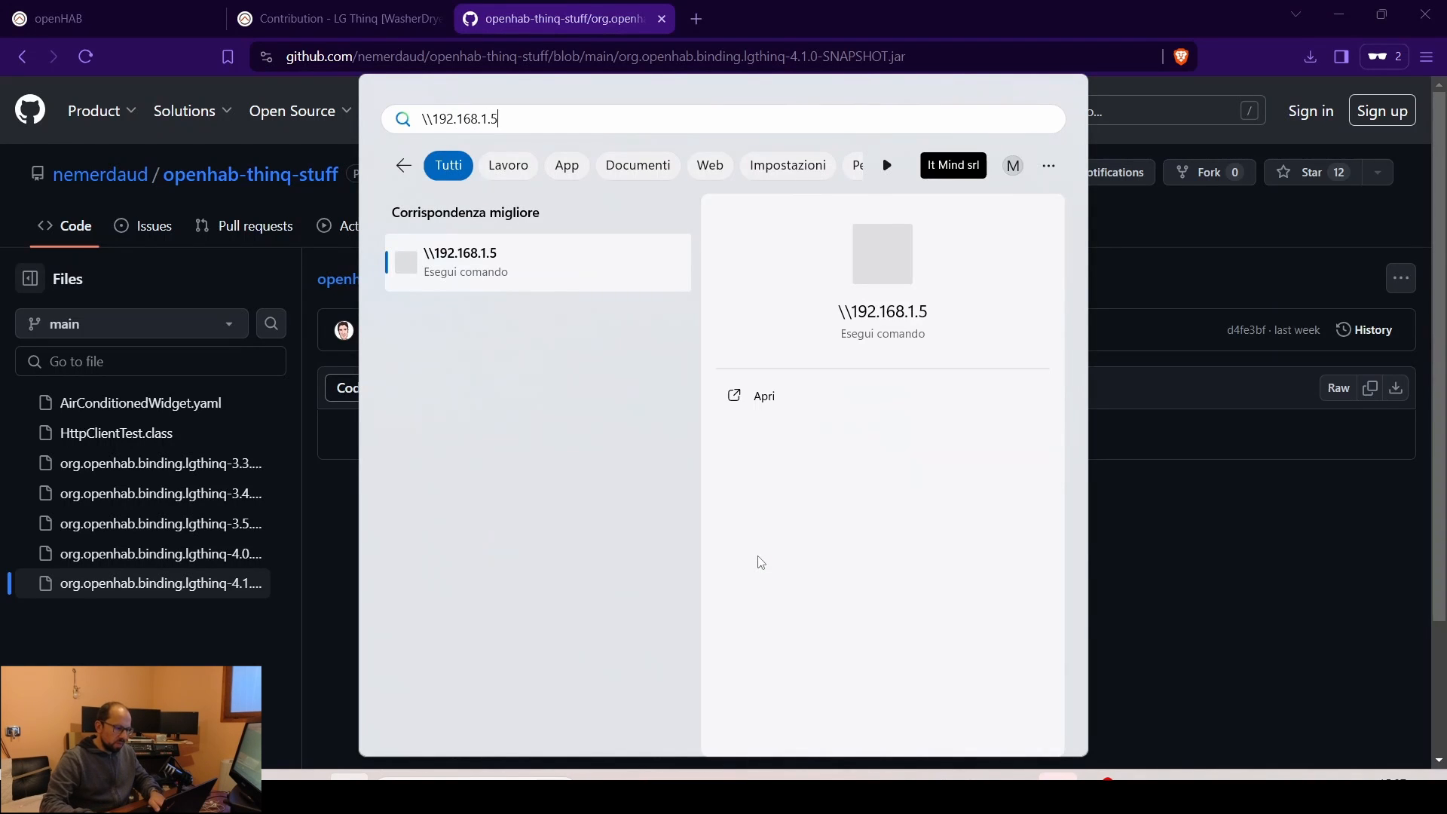
key("Return")
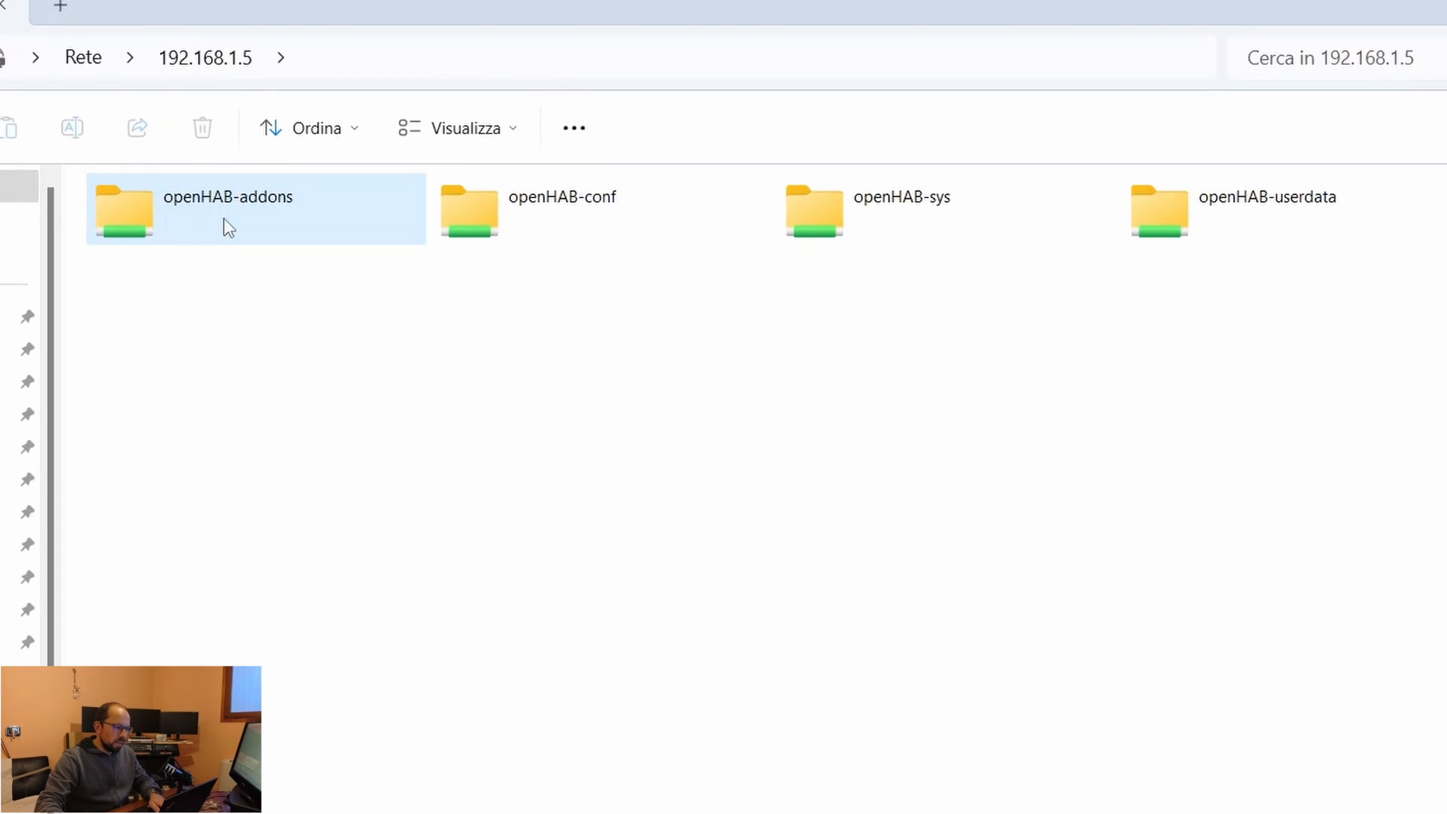
double_click(225, 223)
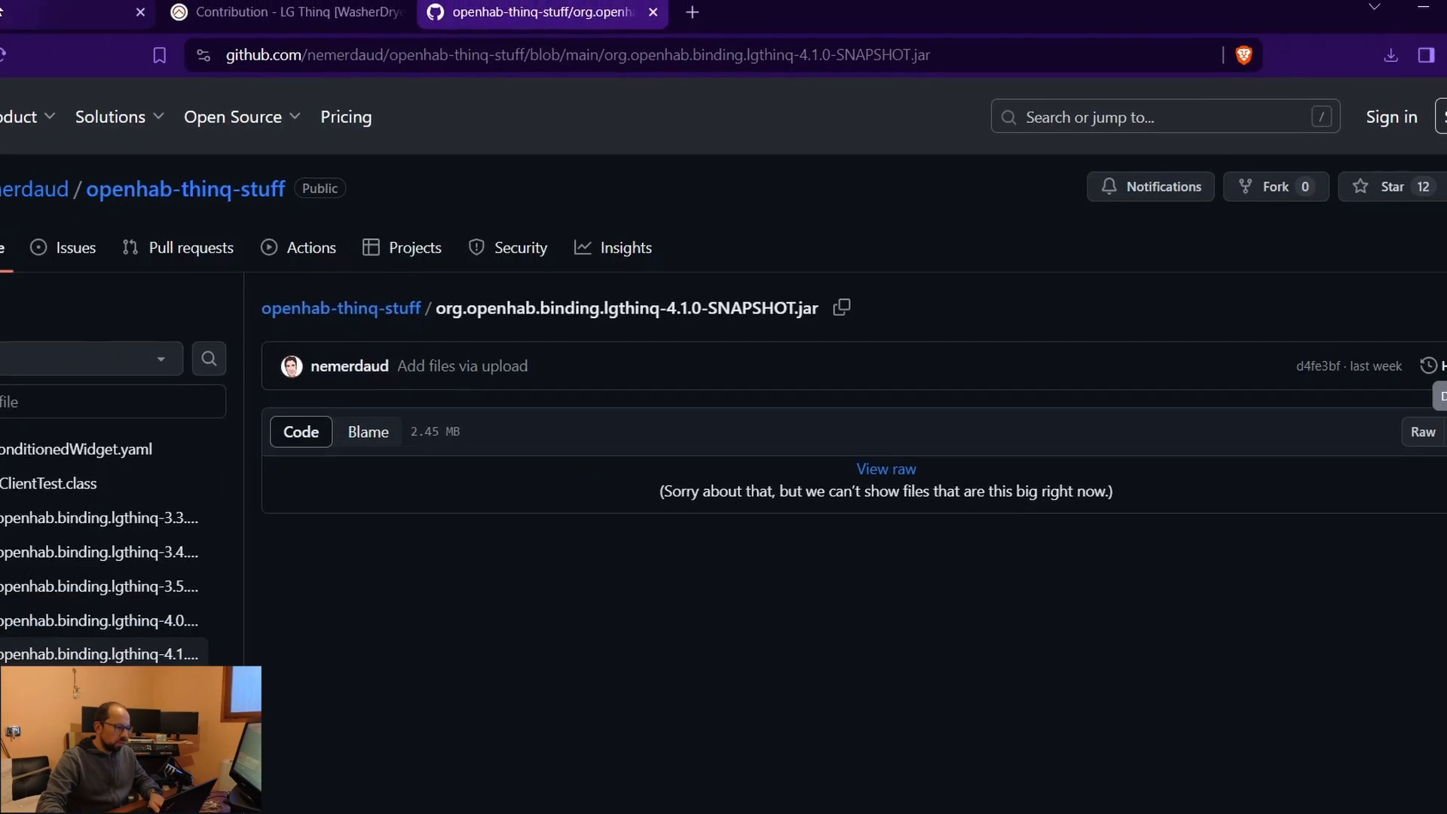
left_click(85, 30)
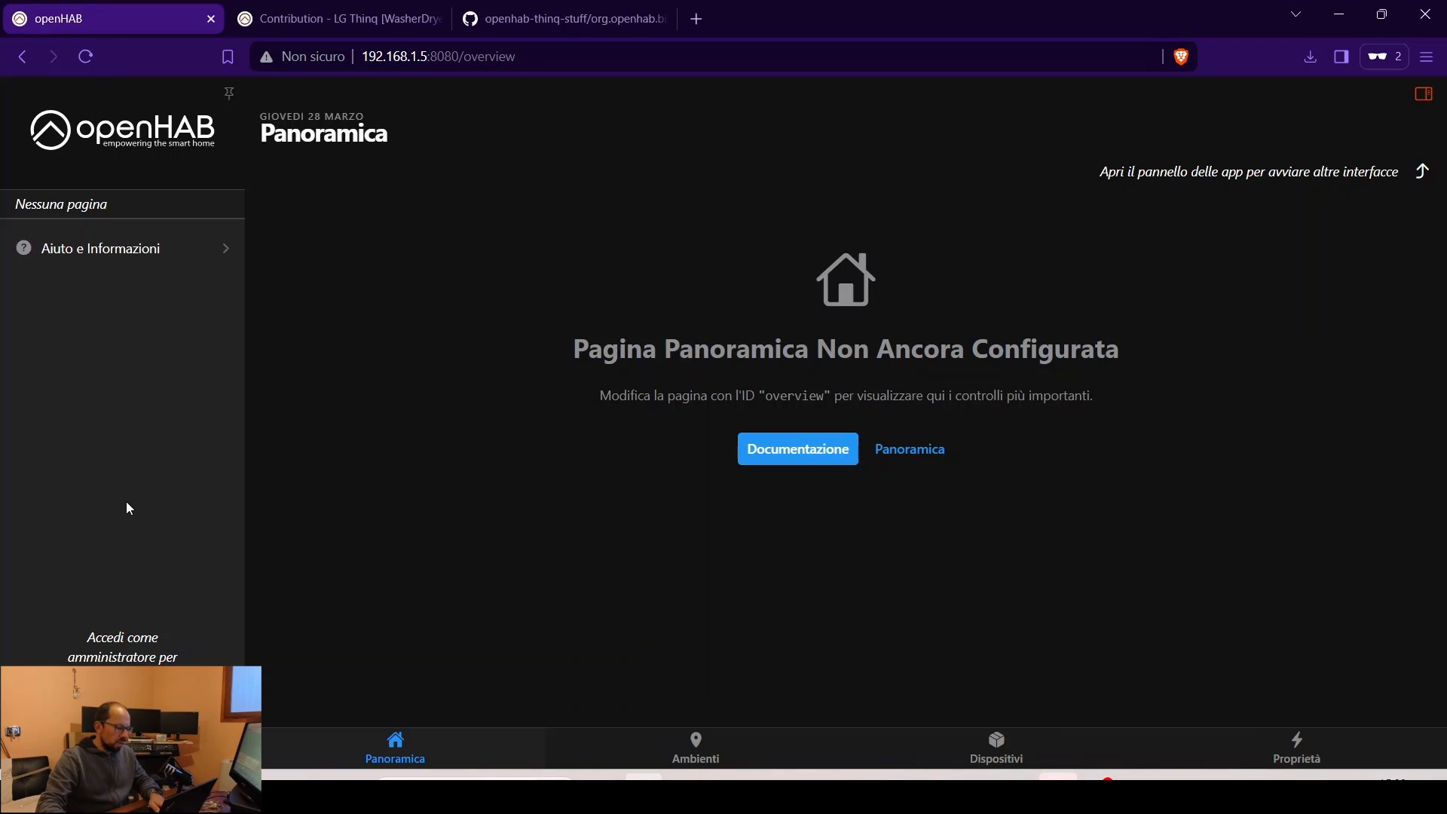
- Log in to openHAB as administrator and search the Add-on Store for 'lg'
left_click(122, 745)
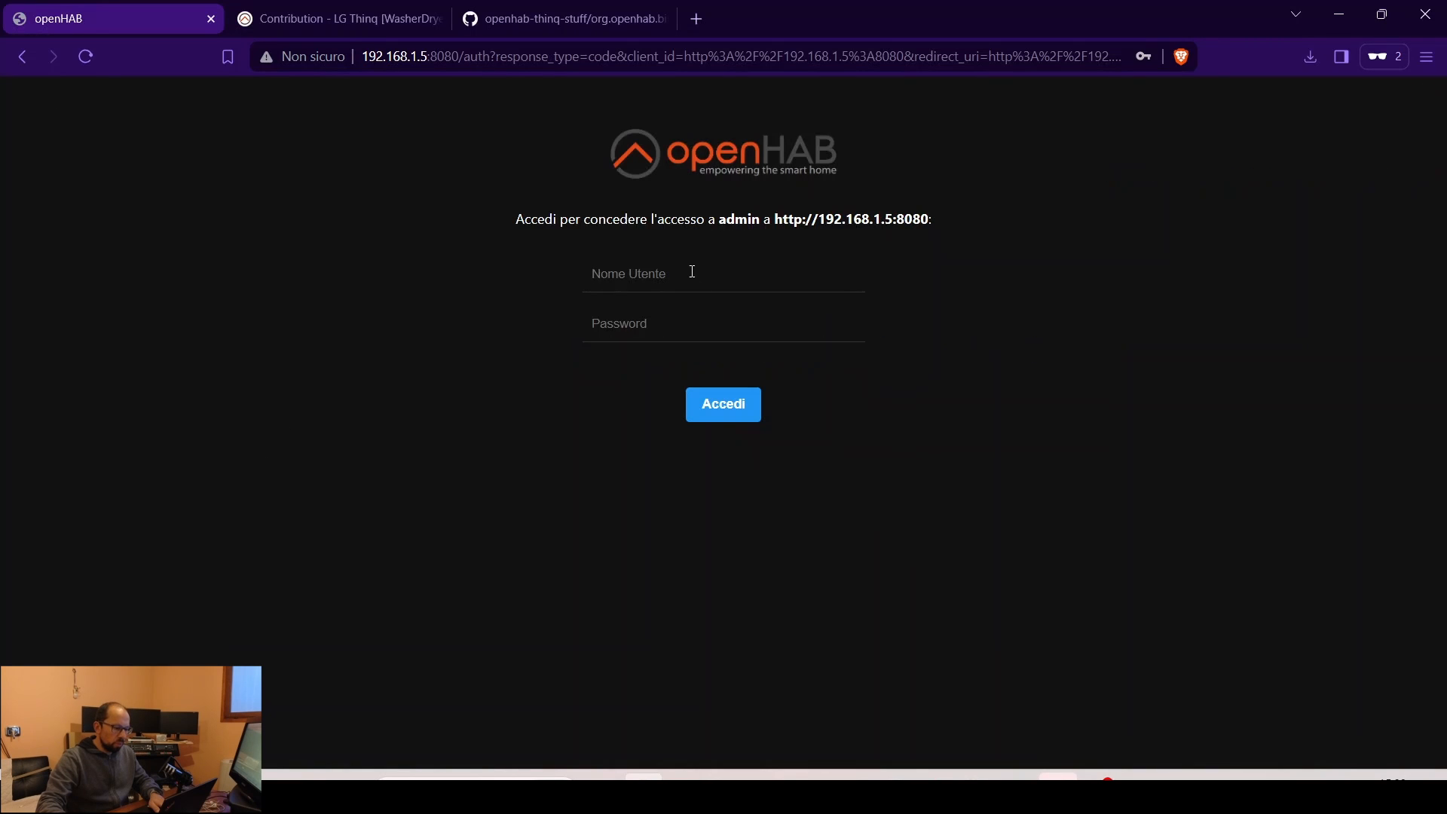
key("Return")
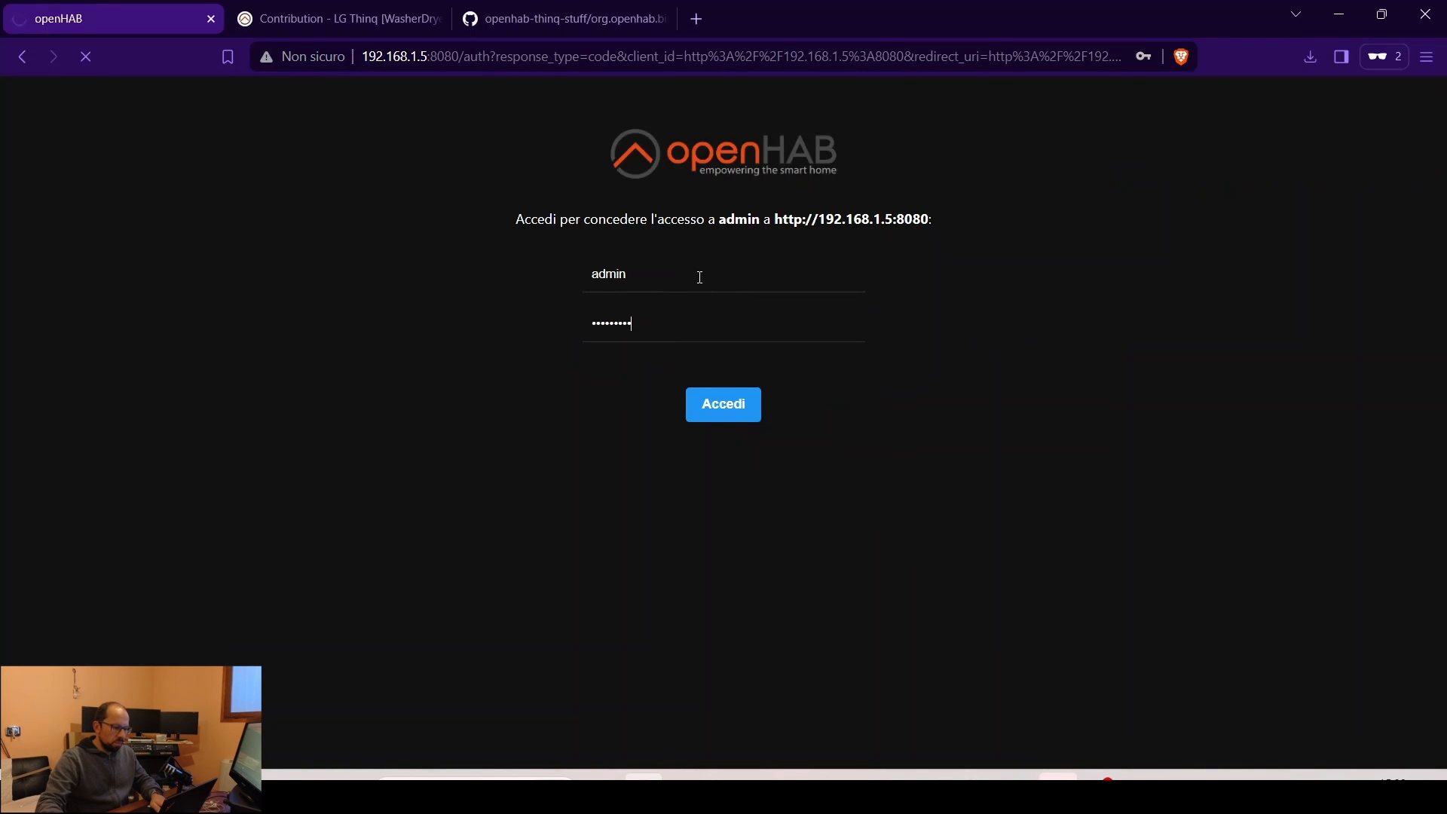
left_click(111, 310)
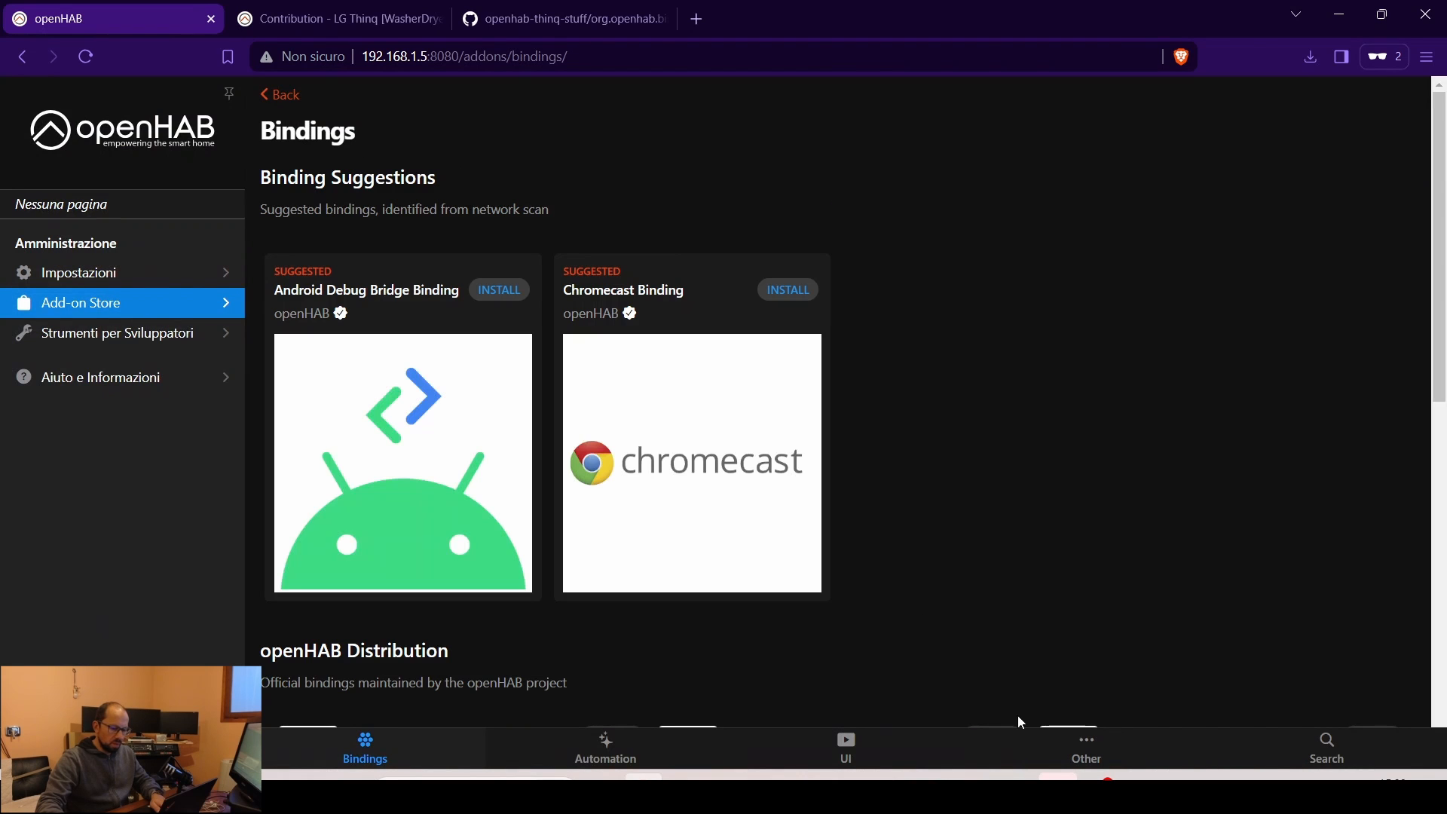
left_click(1326, 754)
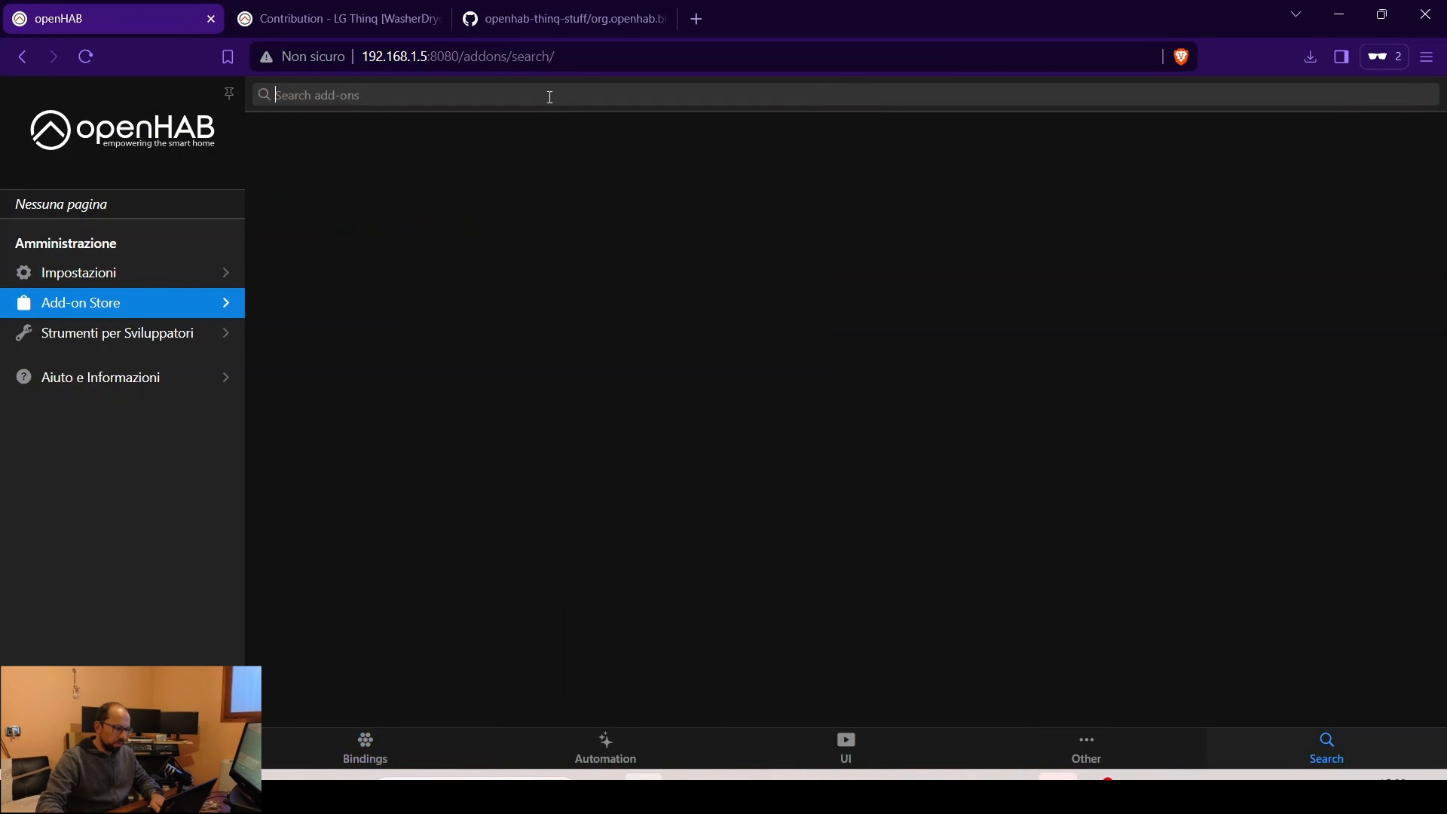
type("lg")
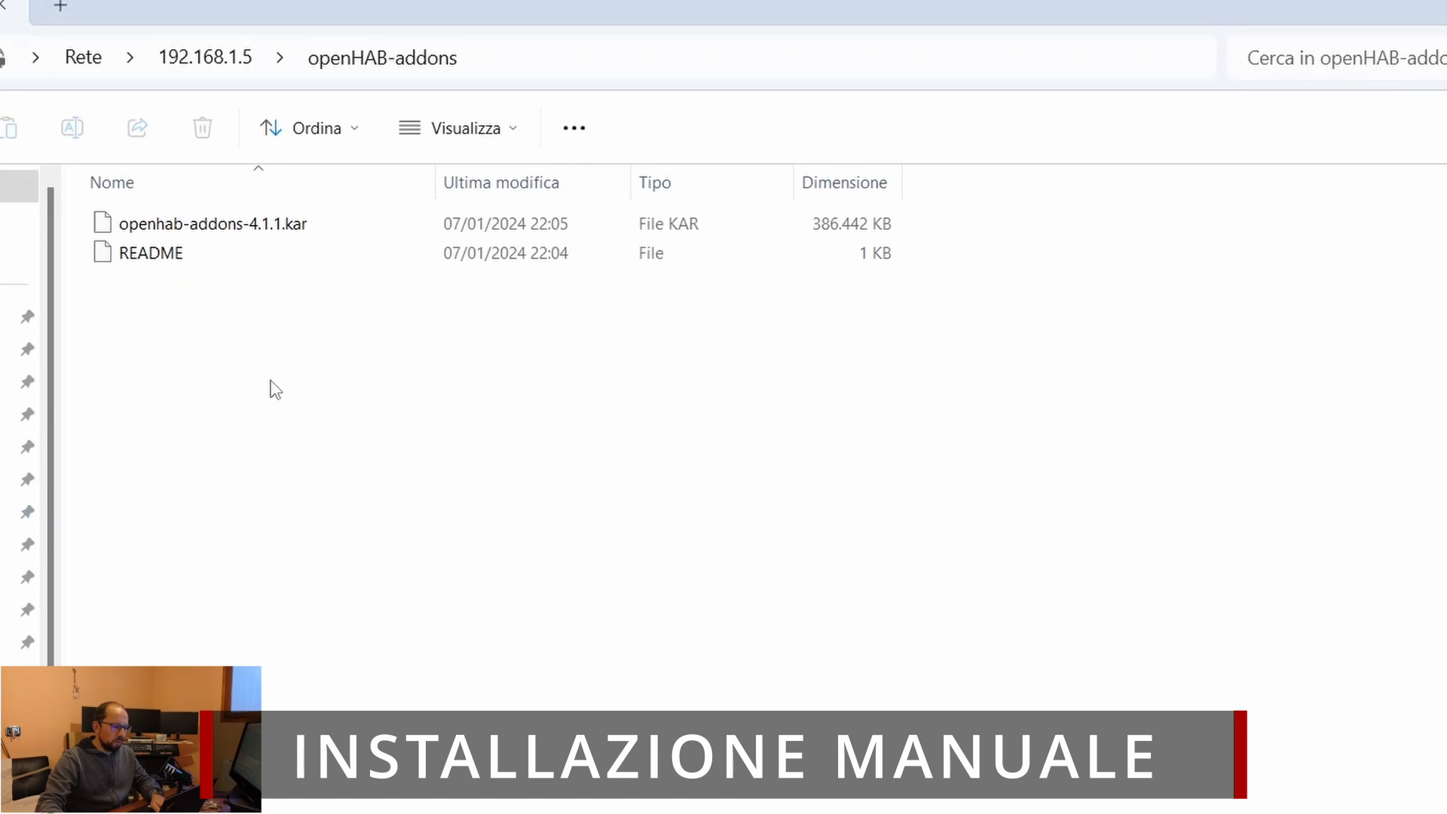
- Paste the lgthinq 4.1.0 jar into openHAB-addons and launch a Command Prompt via cmd
key("ctrl+v")
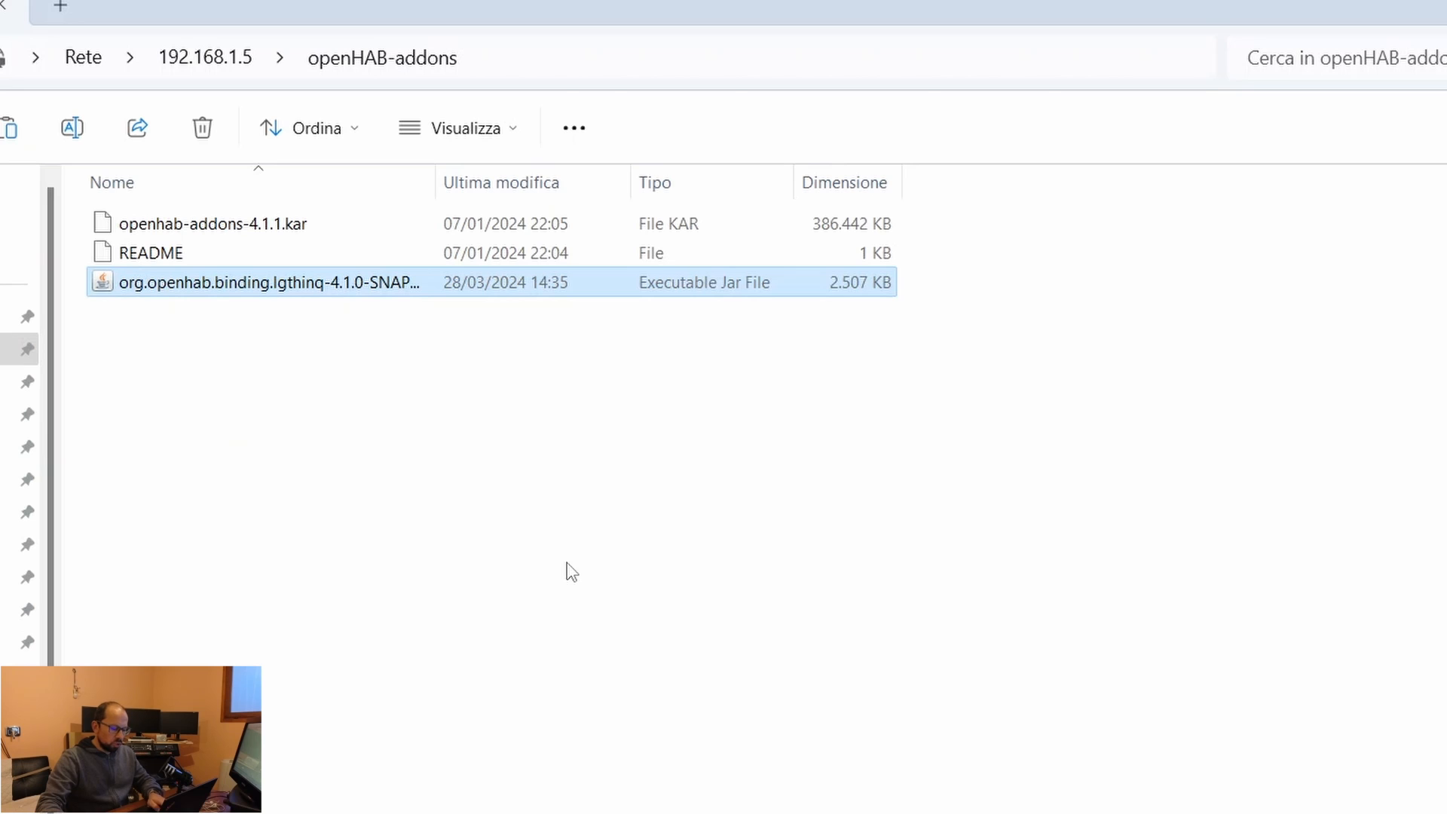
key("super")
type("cmd")
key("Return")
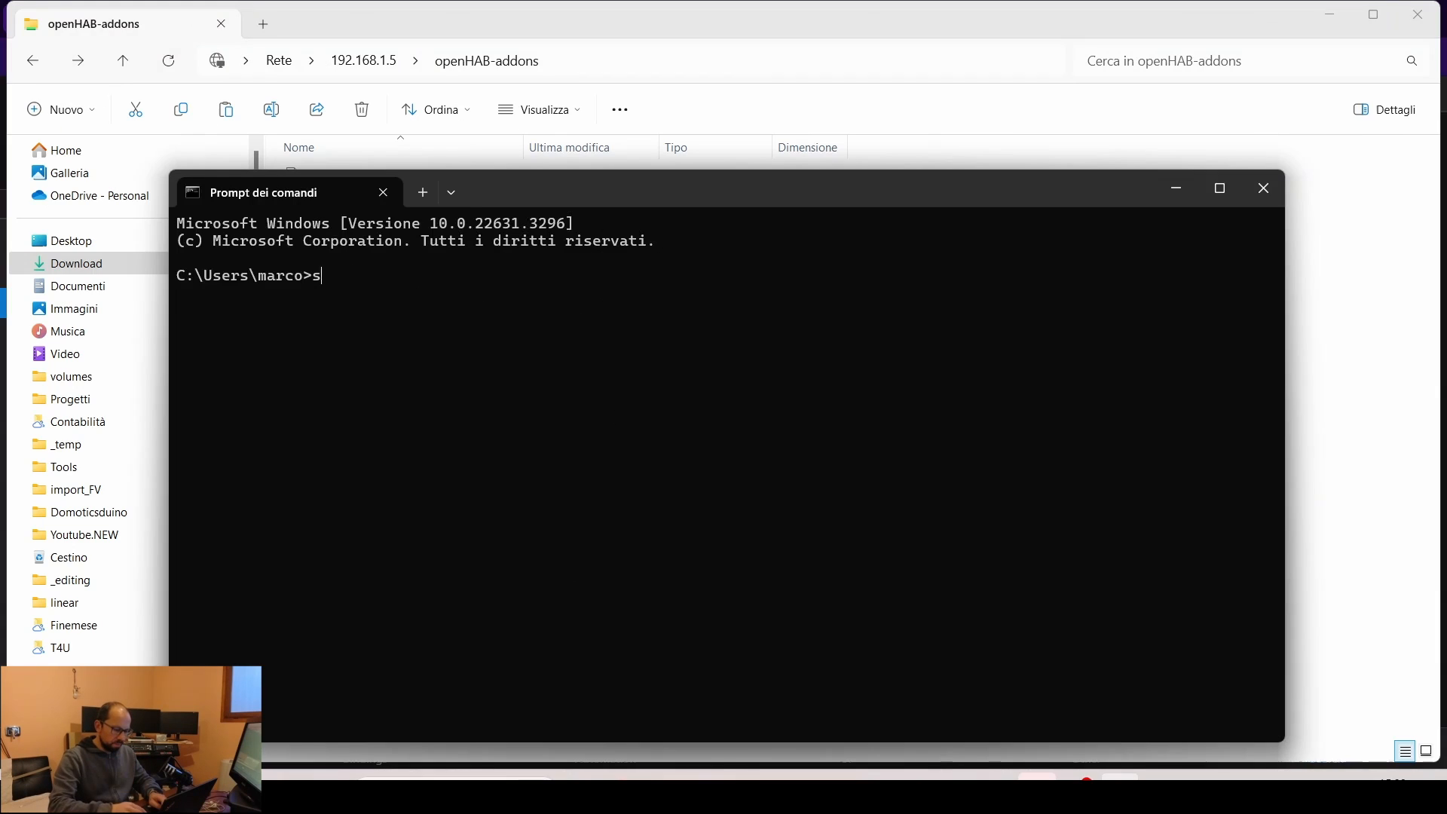
type("ssh openhabian@192.168.1.")
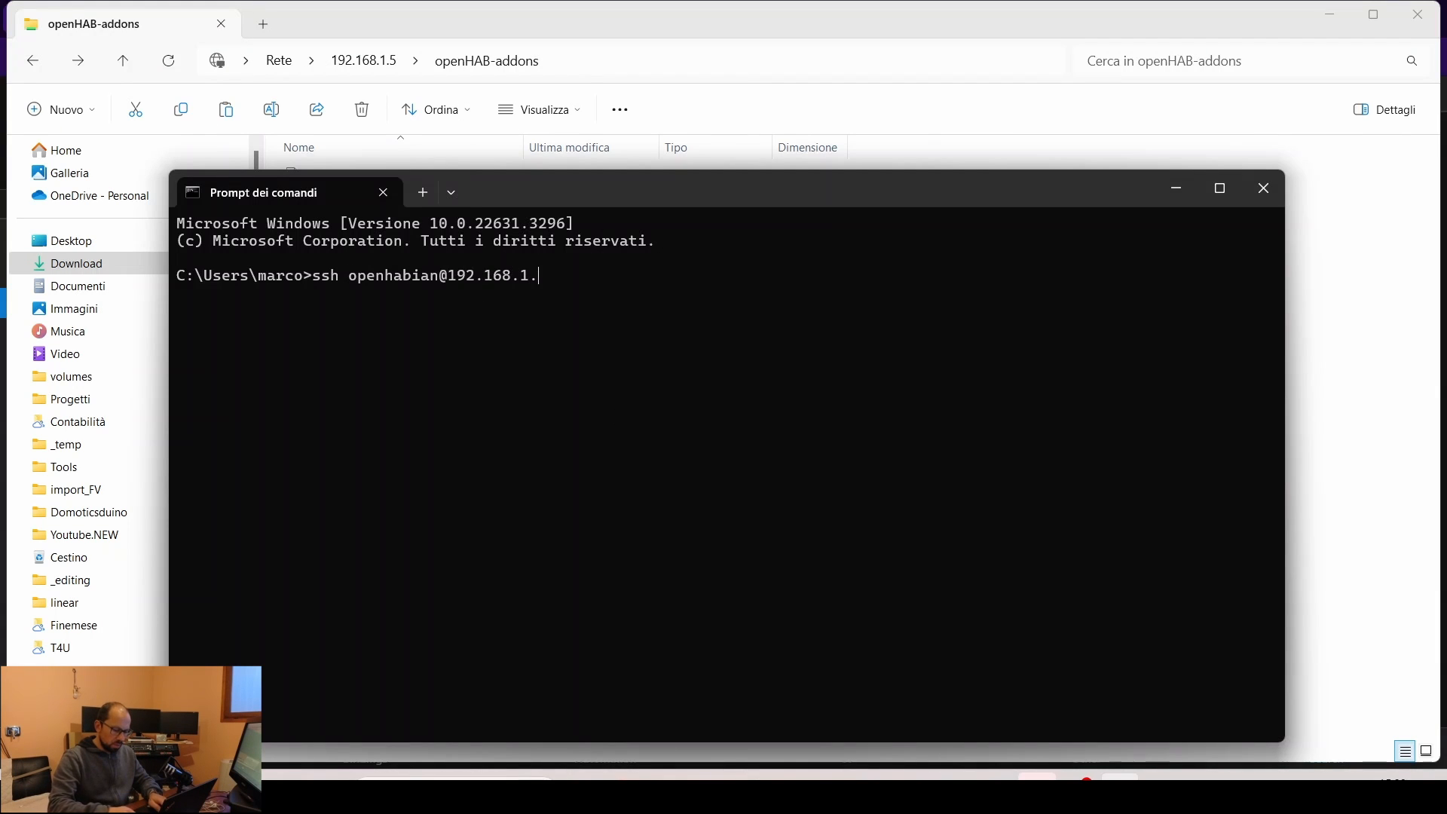
type("5")
key("Return")
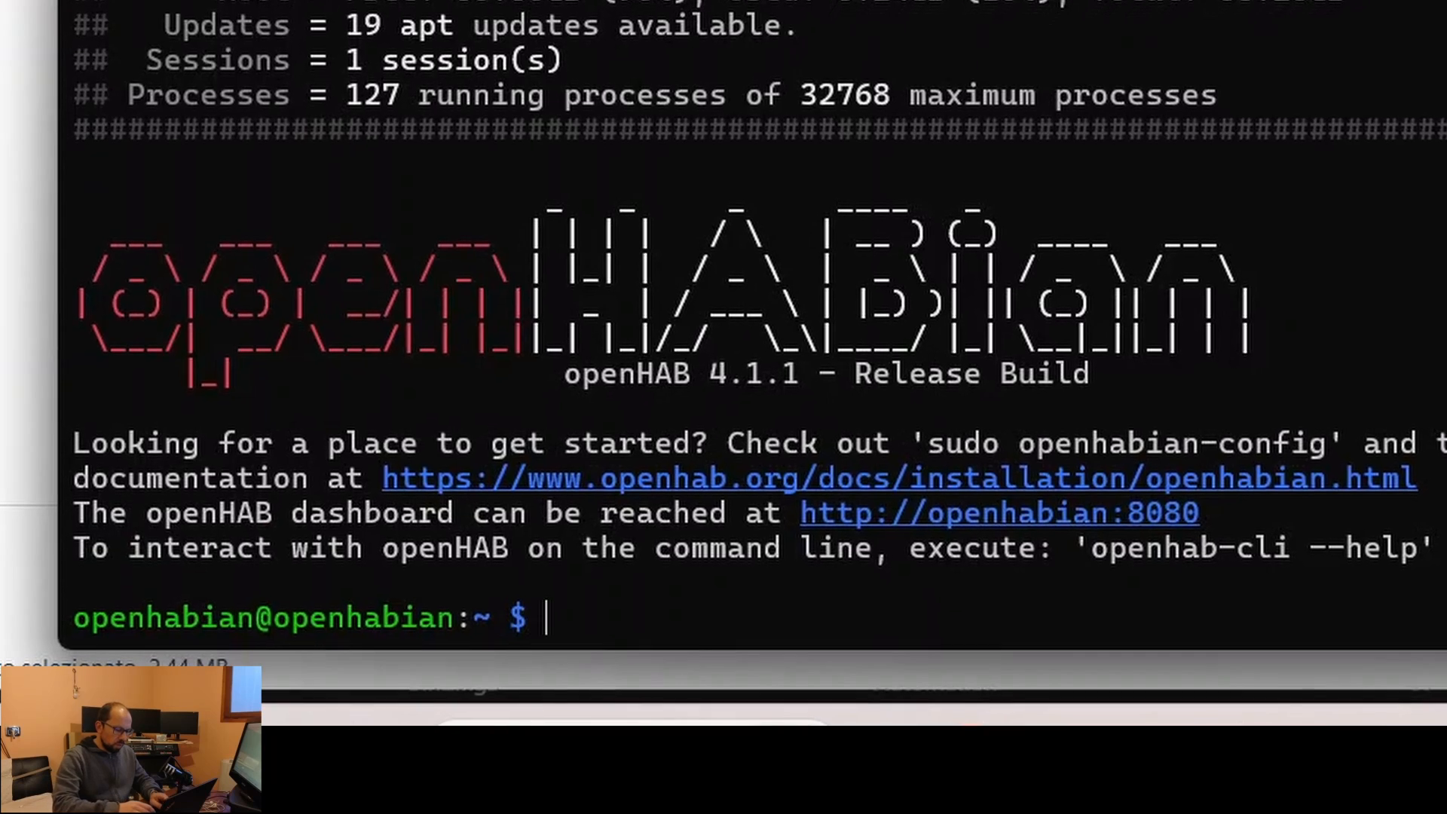
type("sudo sys")
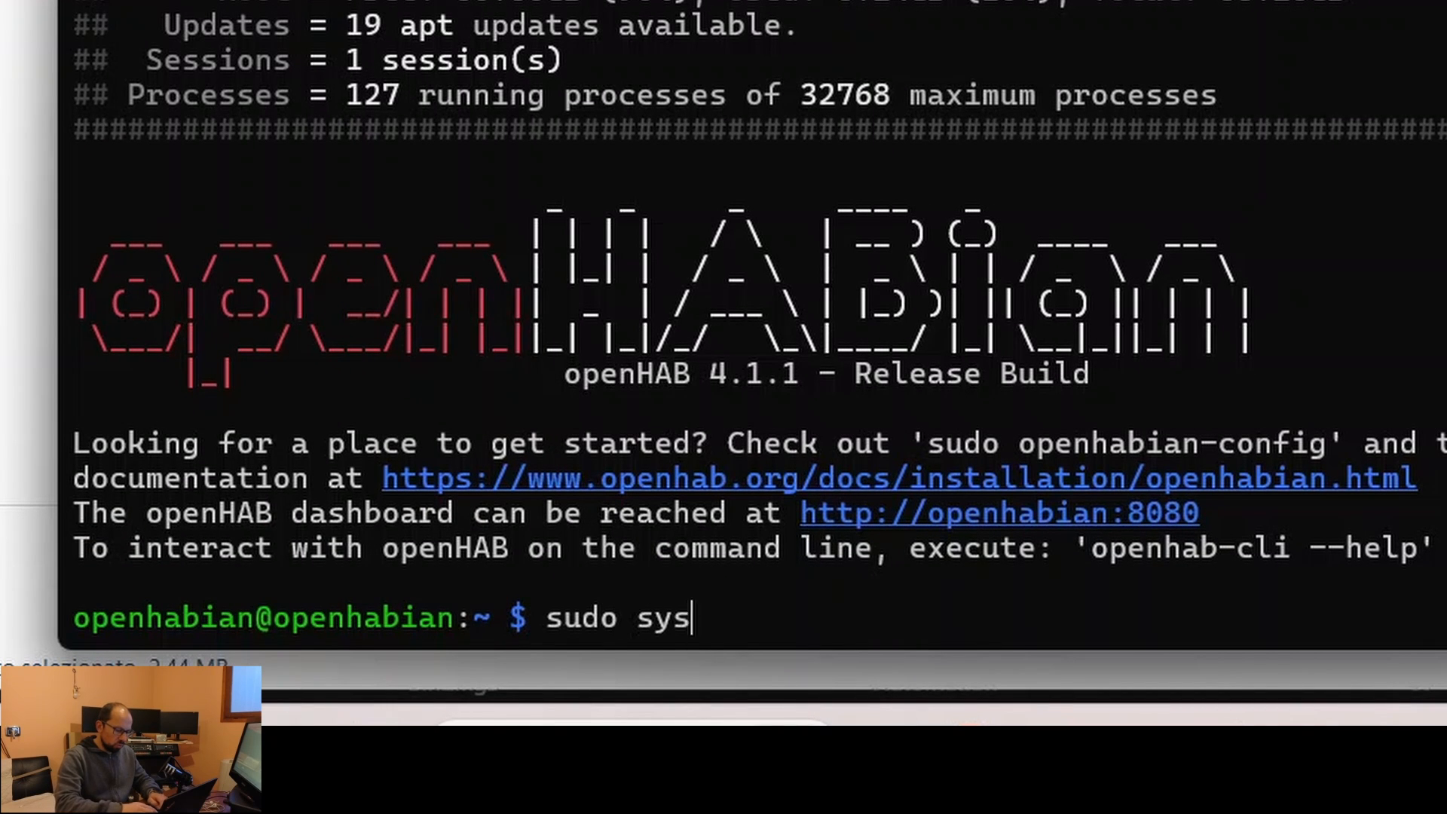
type("temctl re")
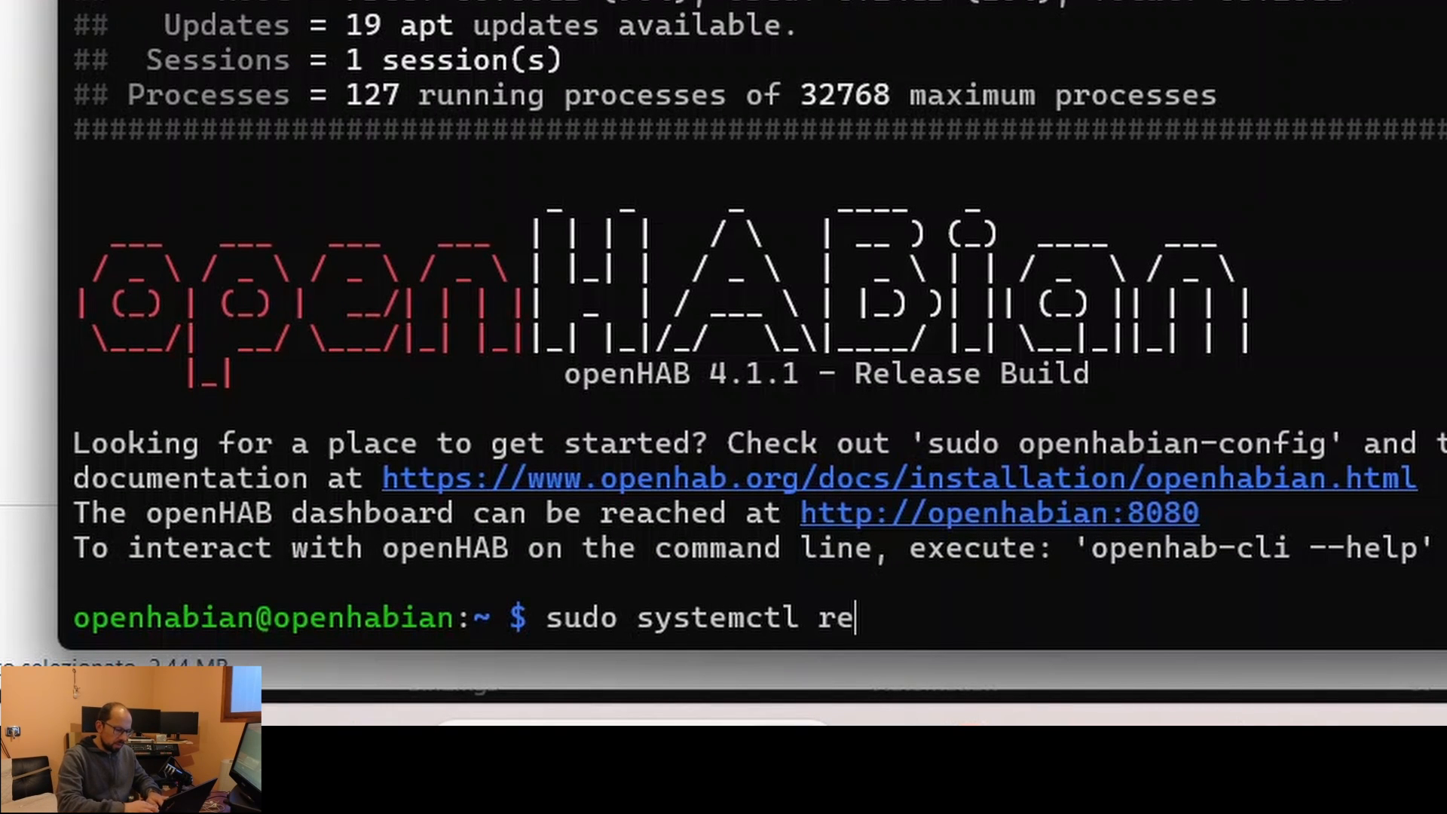
type("start openhab")
key("Return")
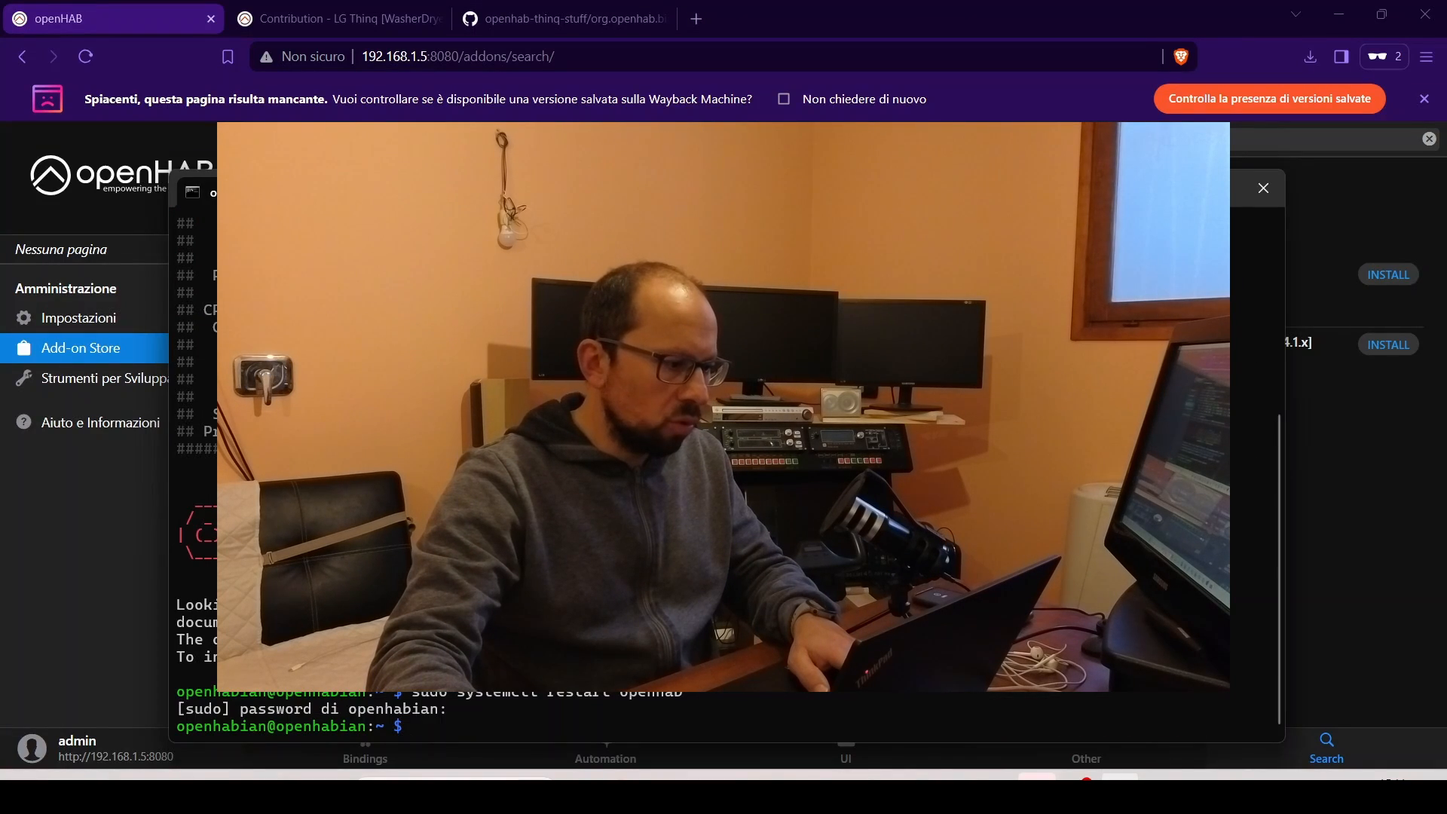
- Search the Add-on Store for 'lg' and open the LG ThinQ Binding details
left_click(119, 192)
left_click(98, 347)
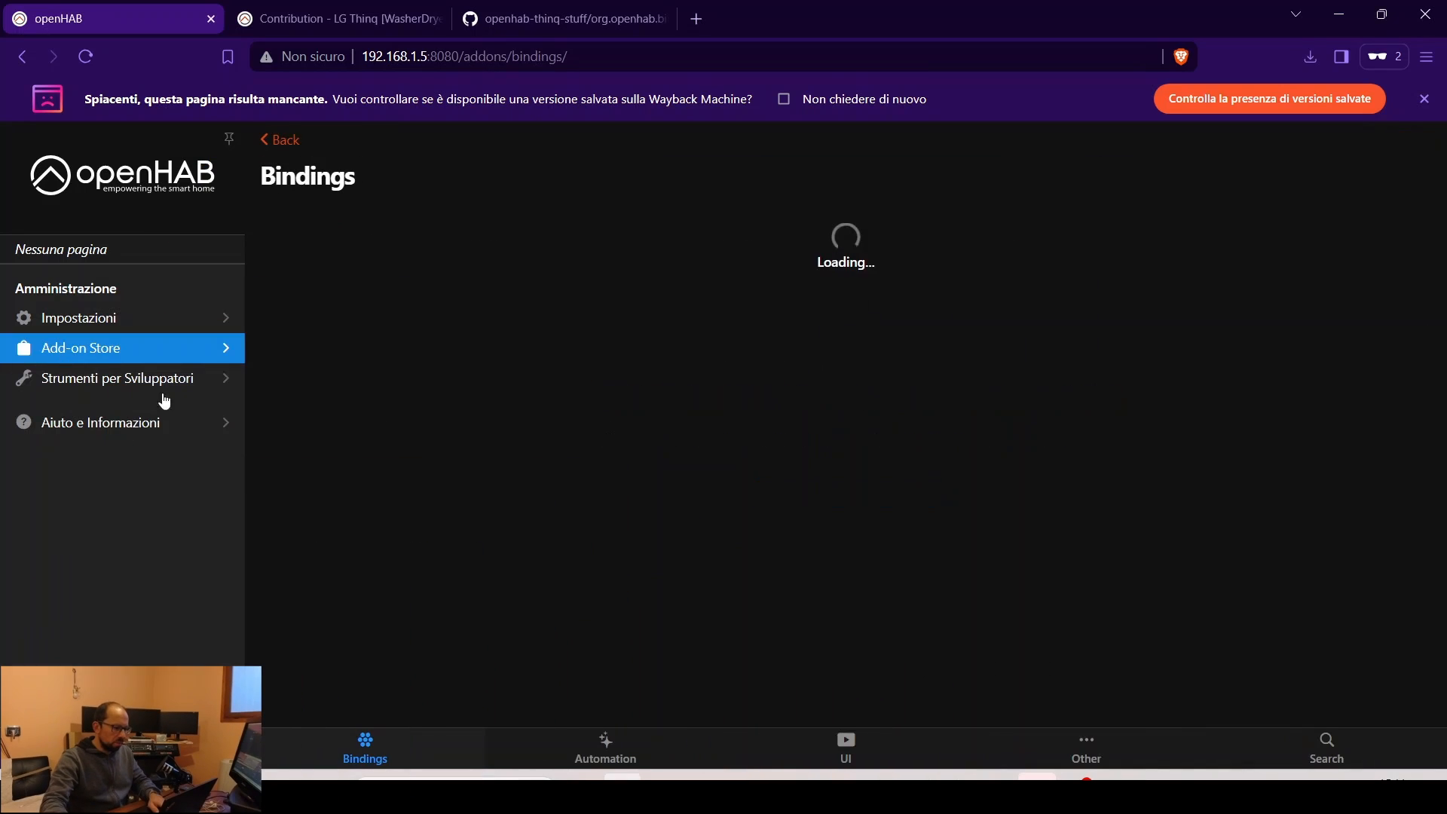
left_click(1323, 749)
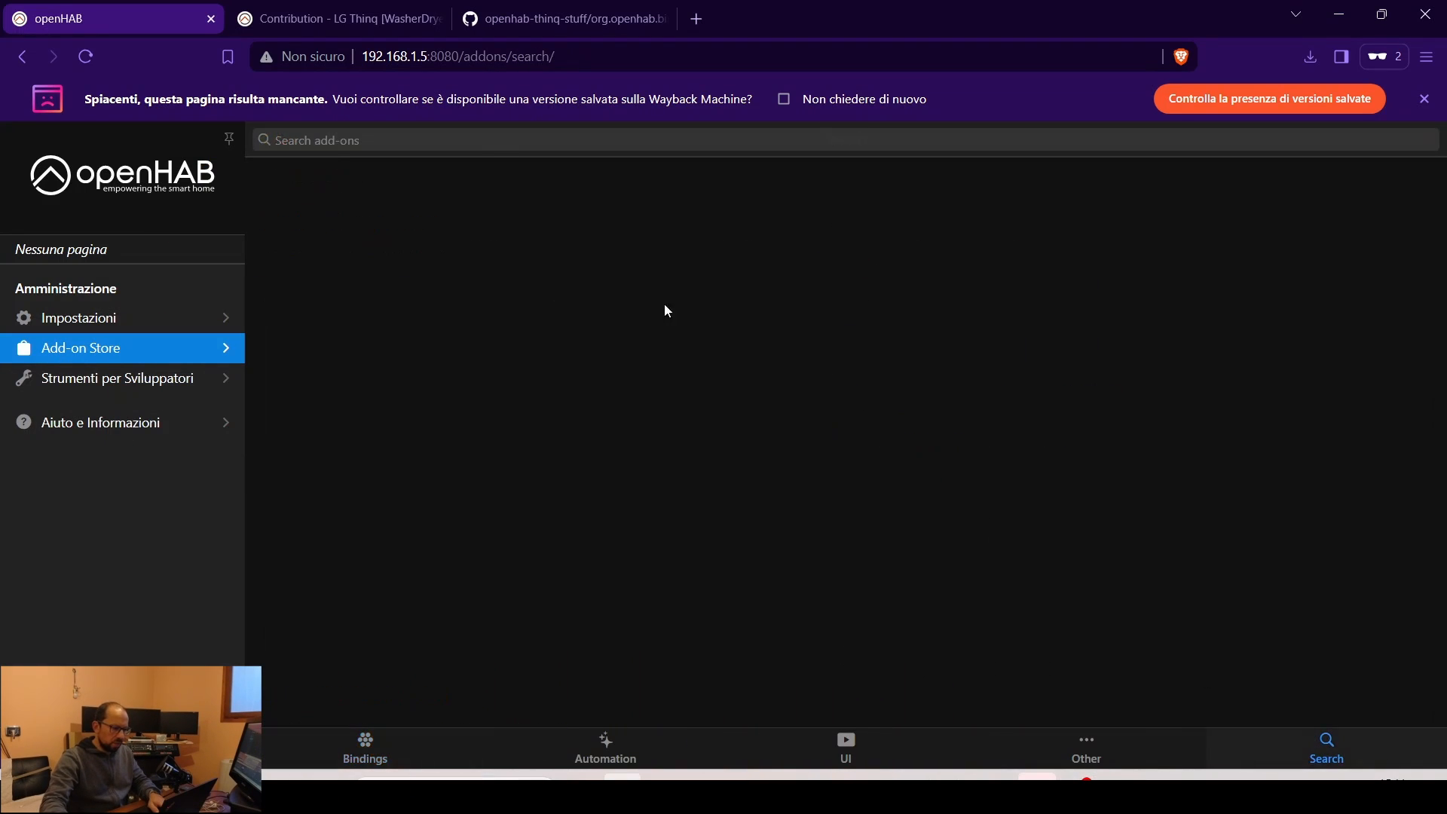
type("lg")
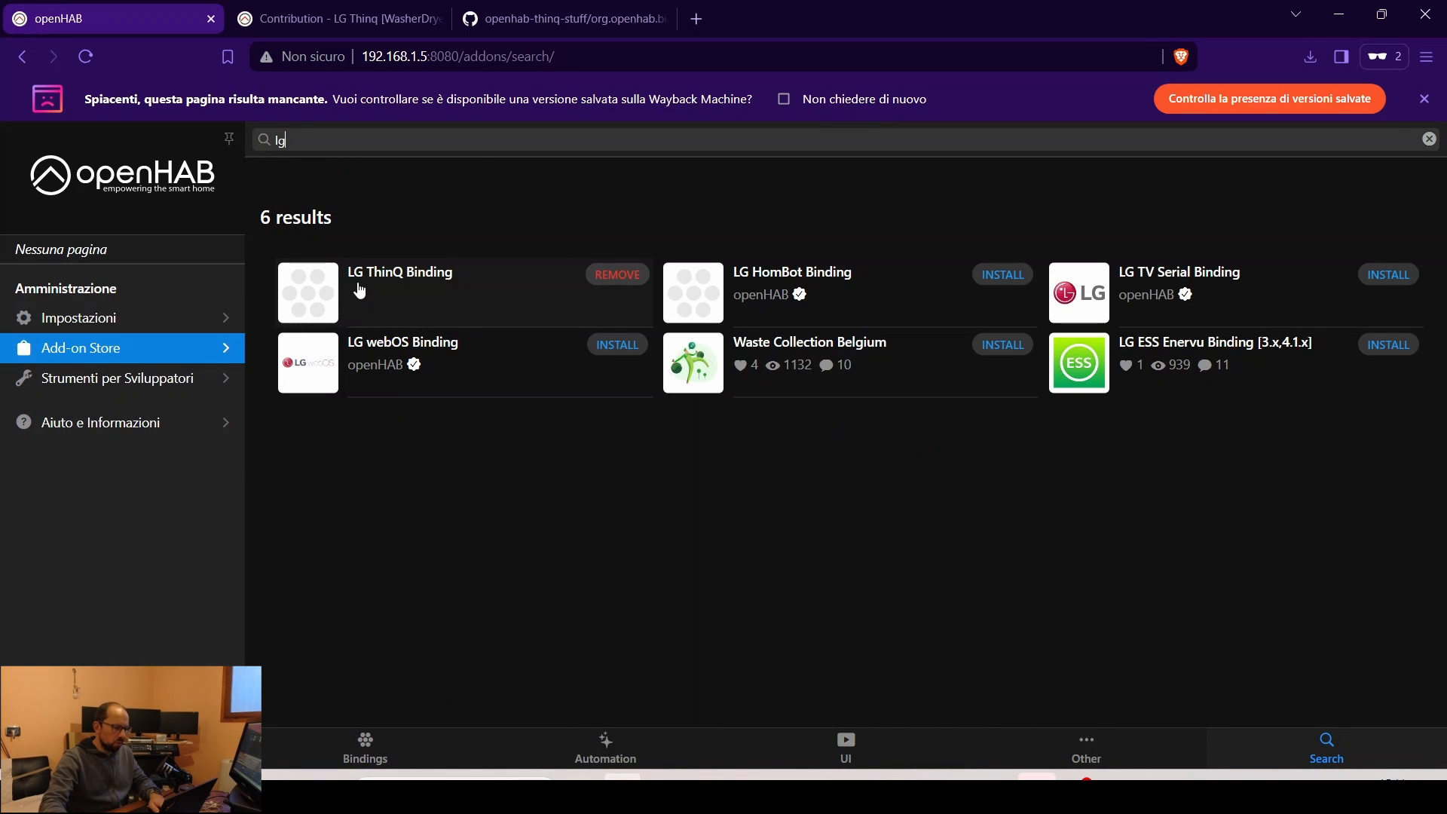
left_click(407, 306)
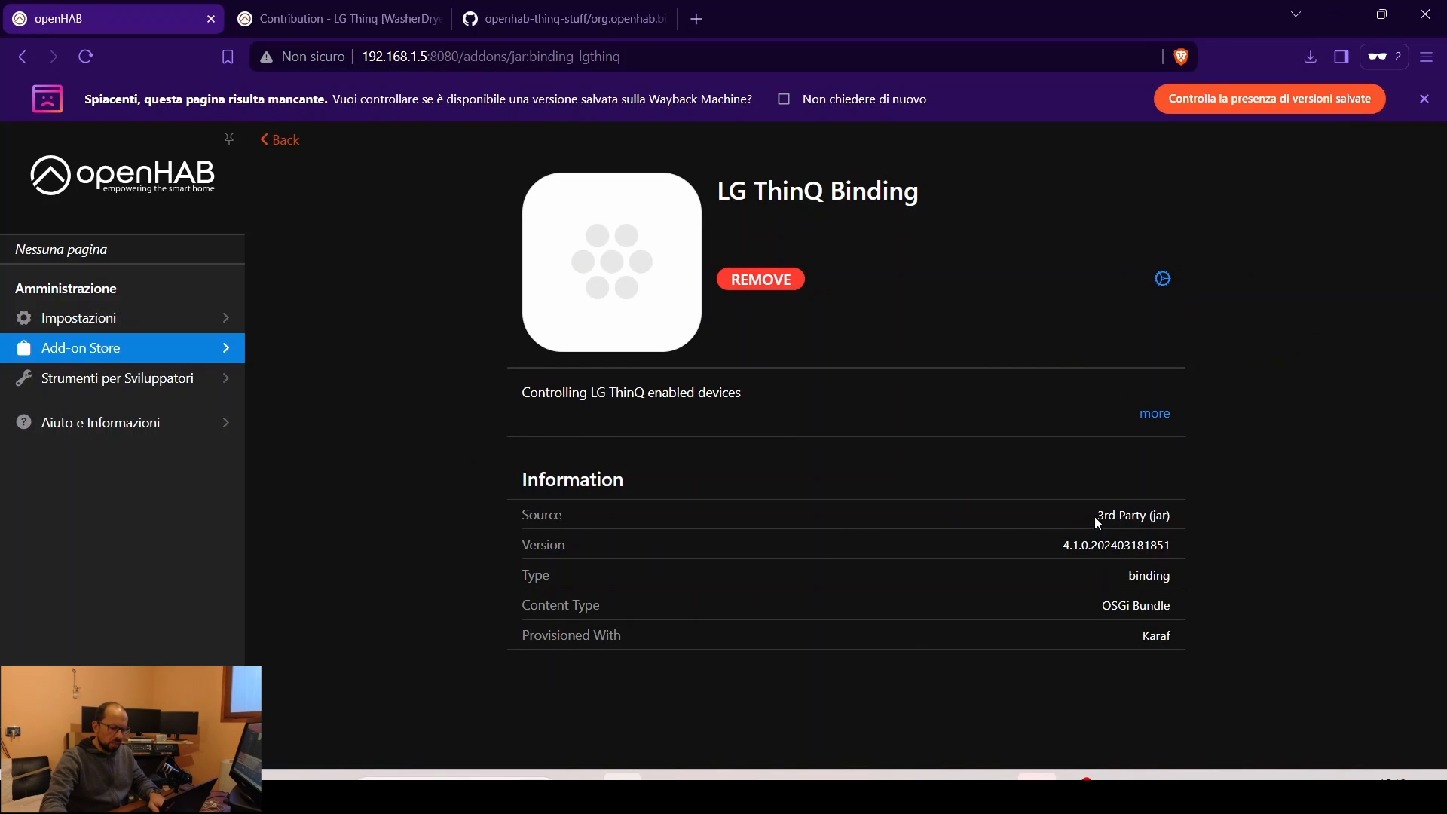
- Check the binding's 3rd Party source and version 4.1.0.202403181851, collapsing its description
left_click_drag(1101, 515, 1146, 515)
left_click(1164, 517)
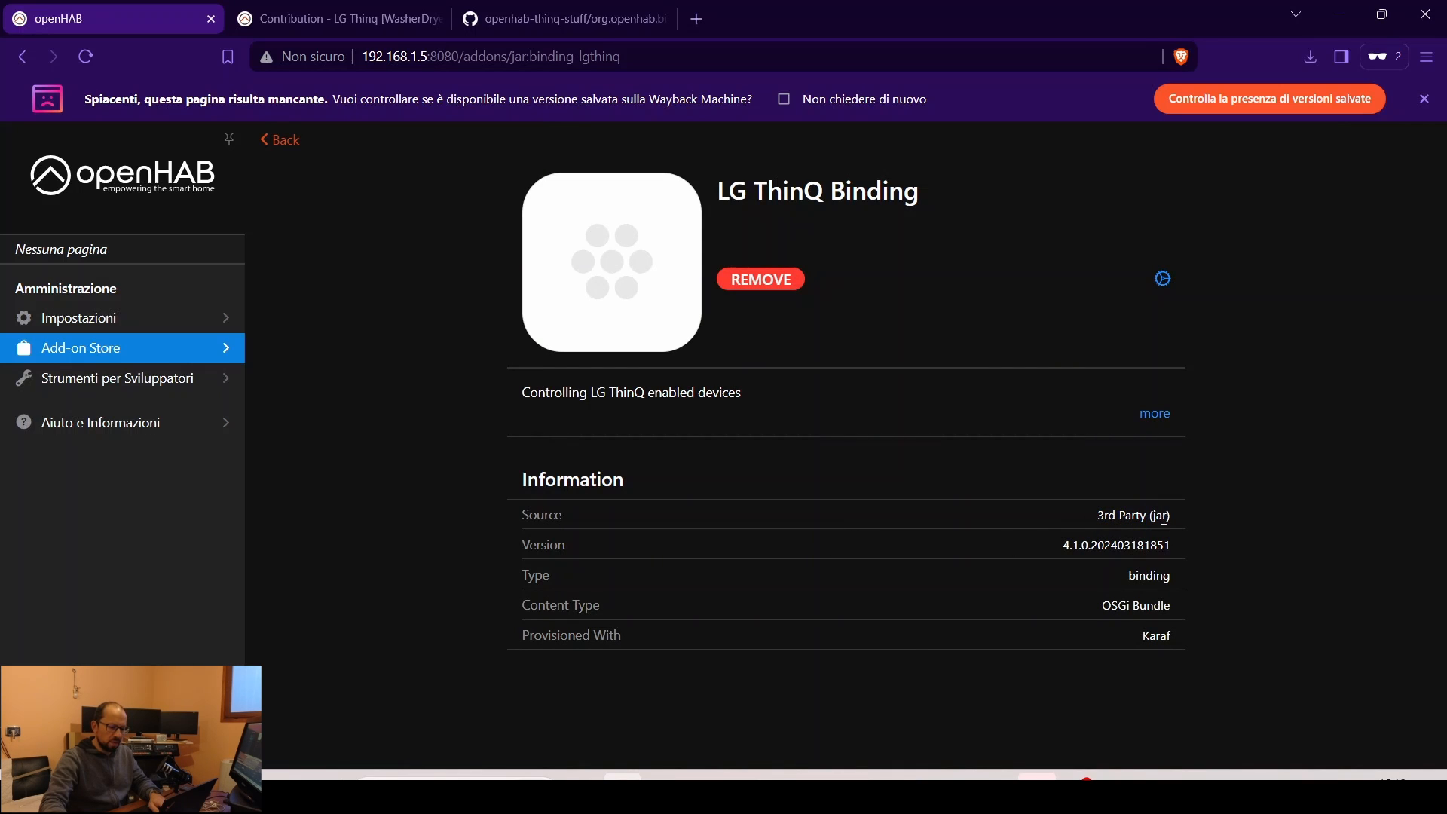
left_click(1158, 414)
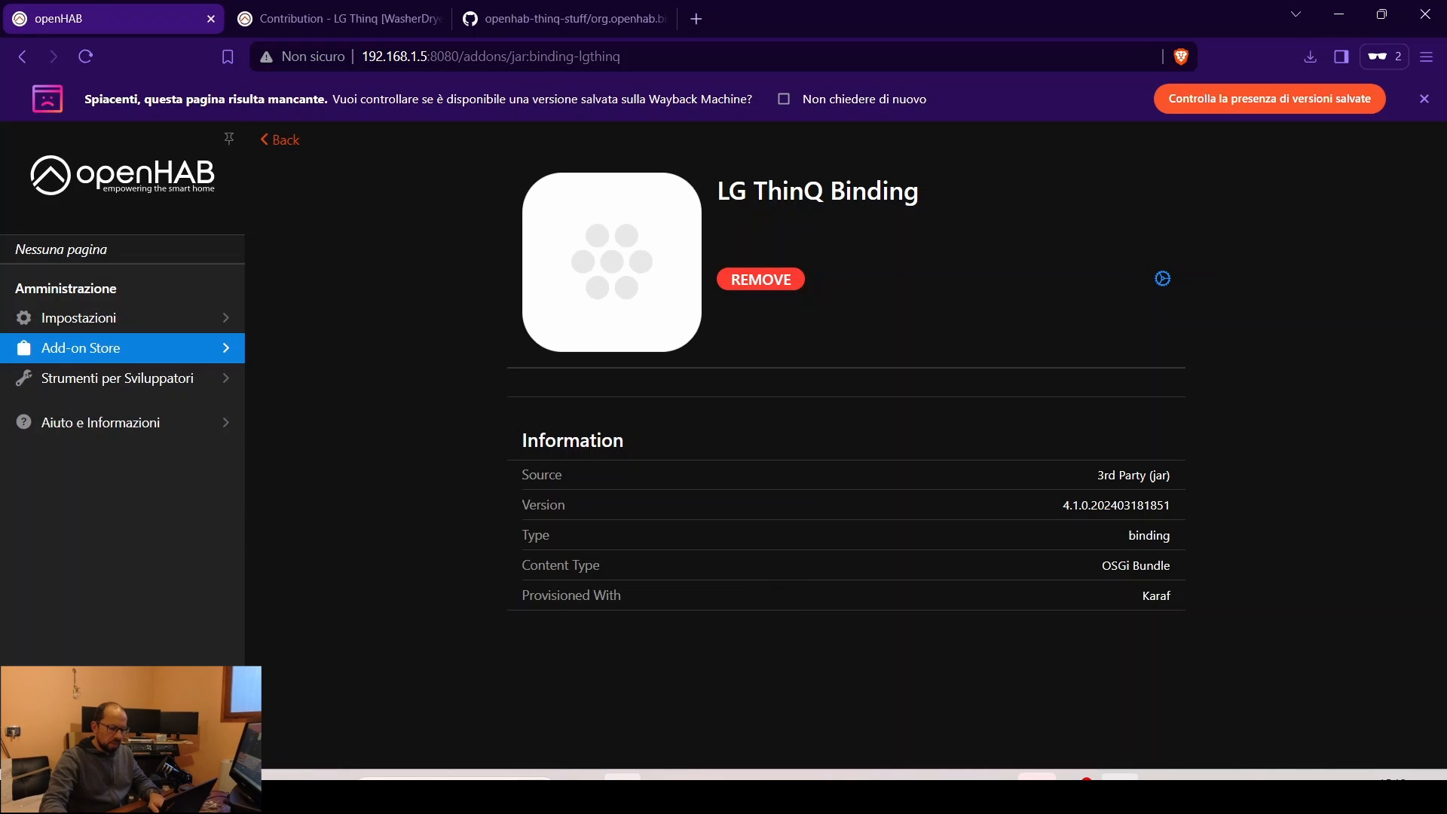
left_click(1120, 776)
- Log in to the openHAB console via sudo openhab-cli console and run bundle:list
type("sudo openhab")
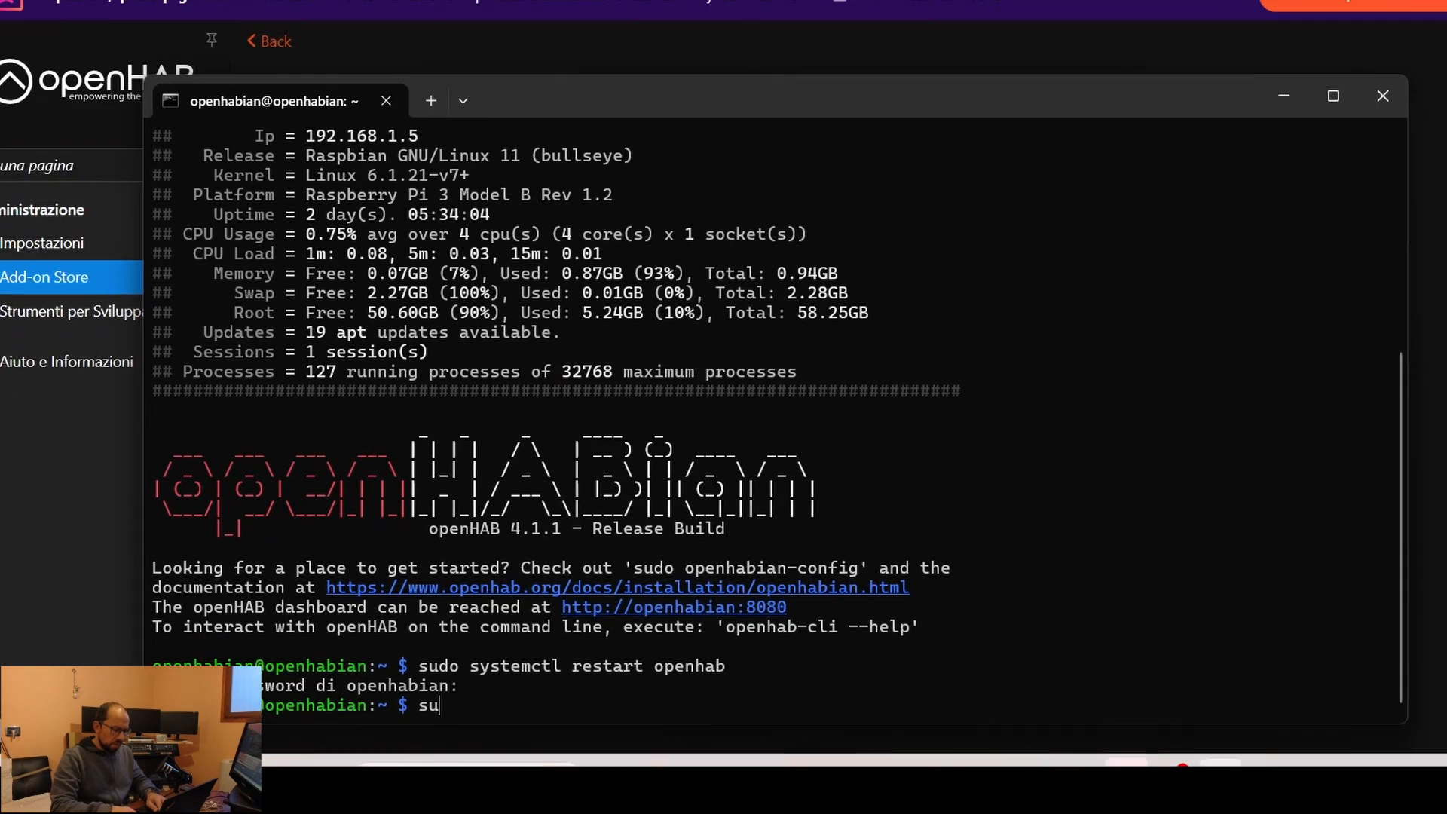
type("-cli console")
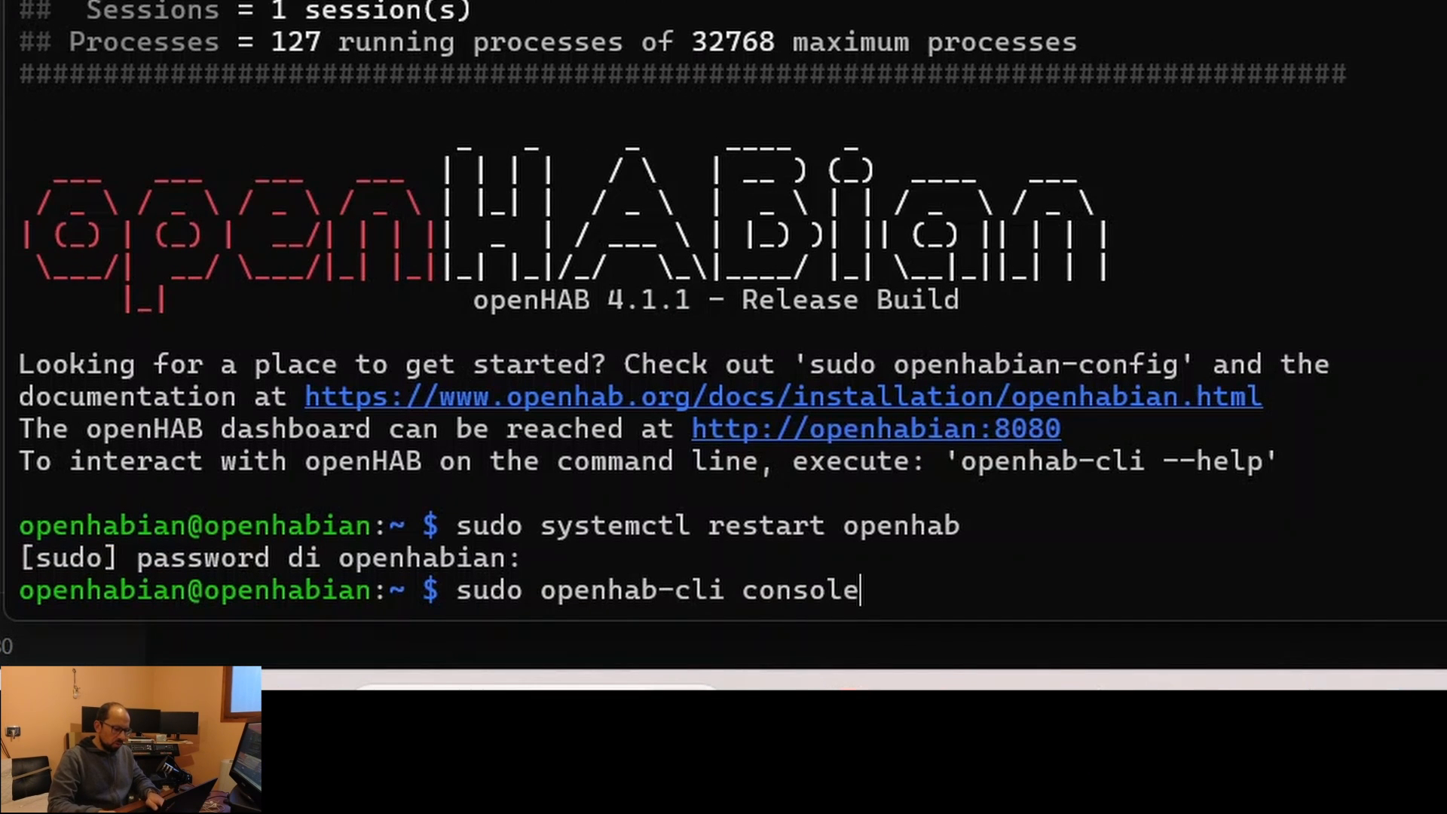
key("Return")
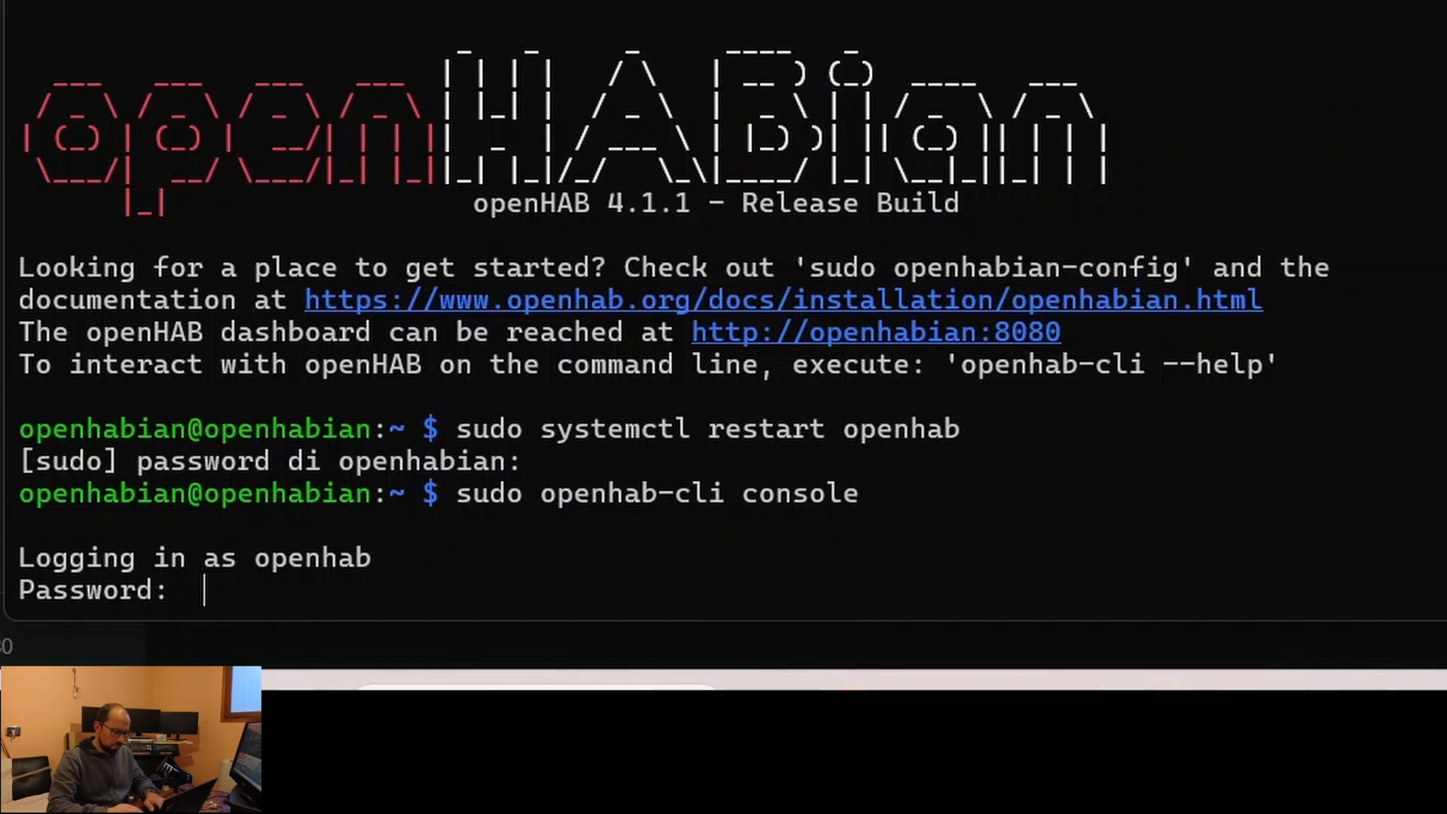
key("Return")
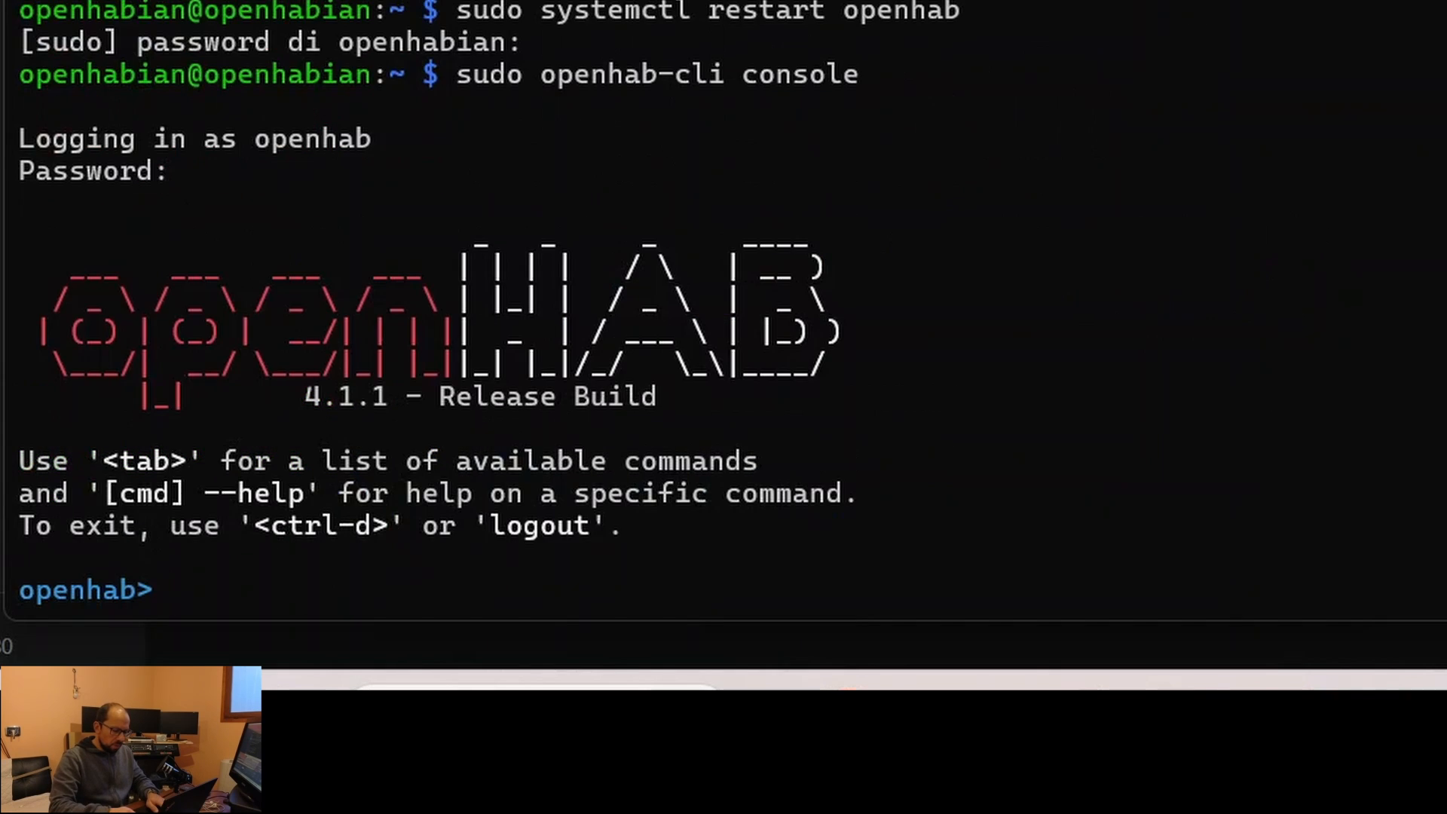
type("bunlde")
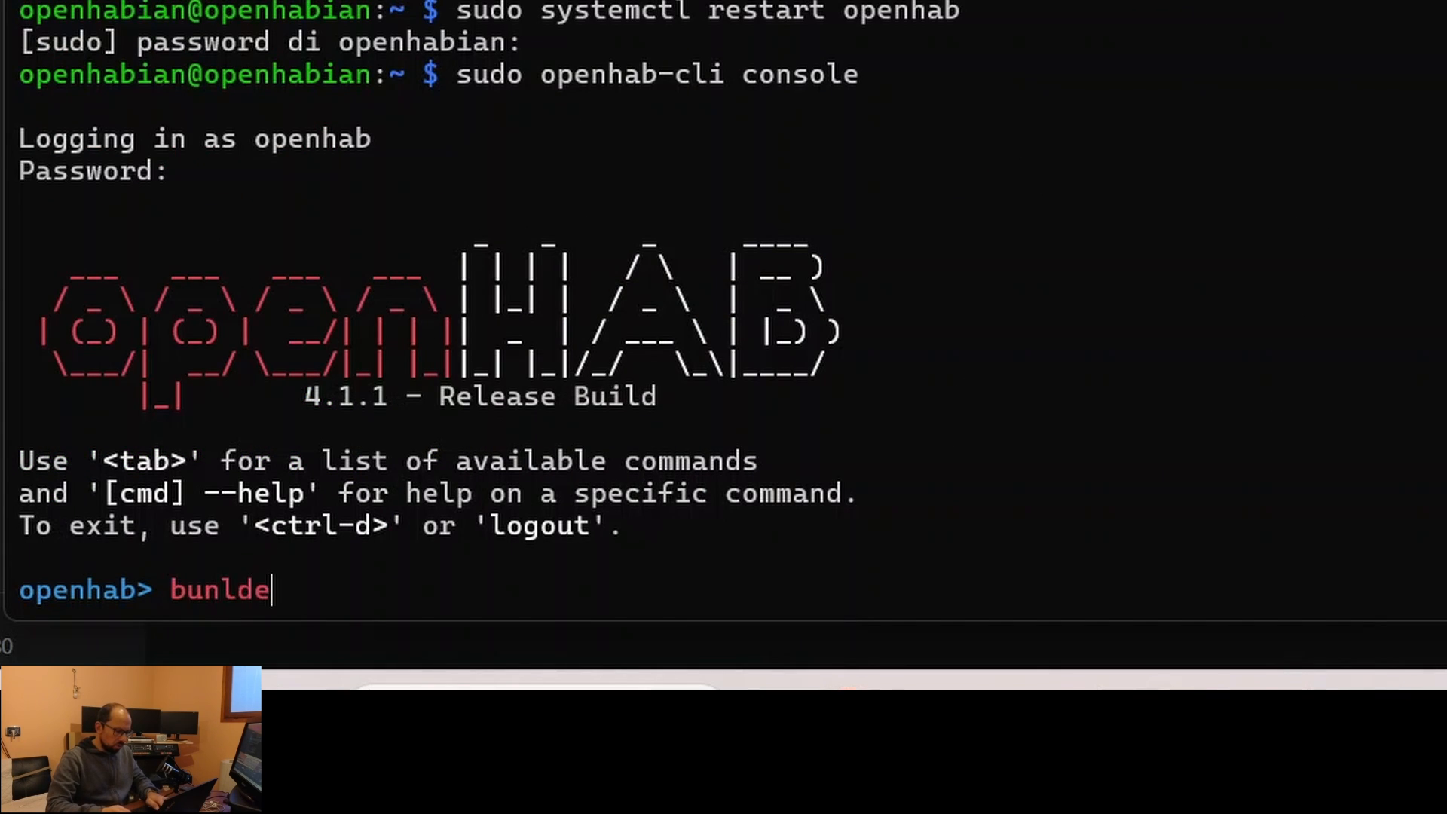
key("BackSpace")
key("BackSpace")
key("BackSpace")
type("dle:lis")
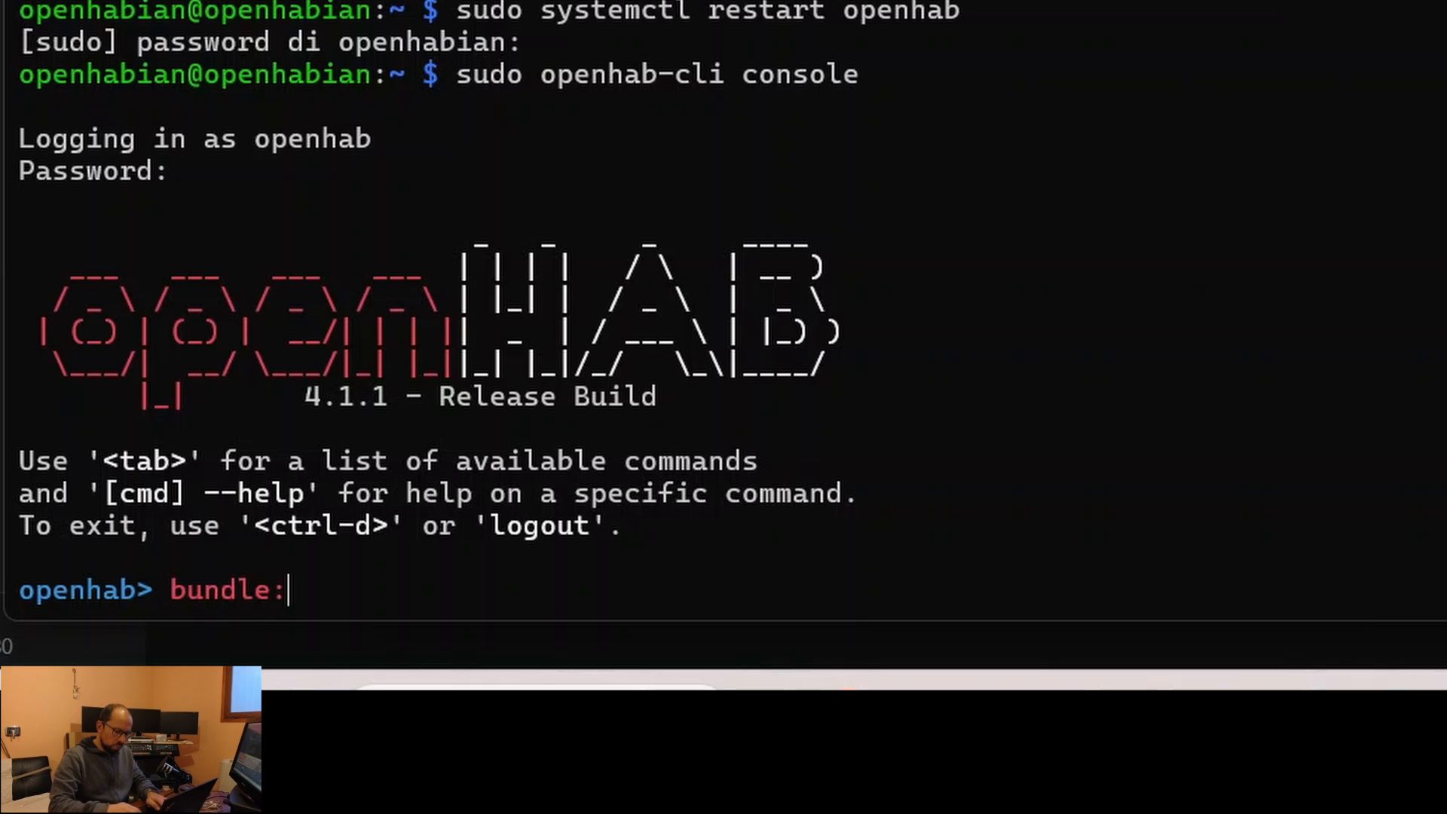
type("t")
key("Return")
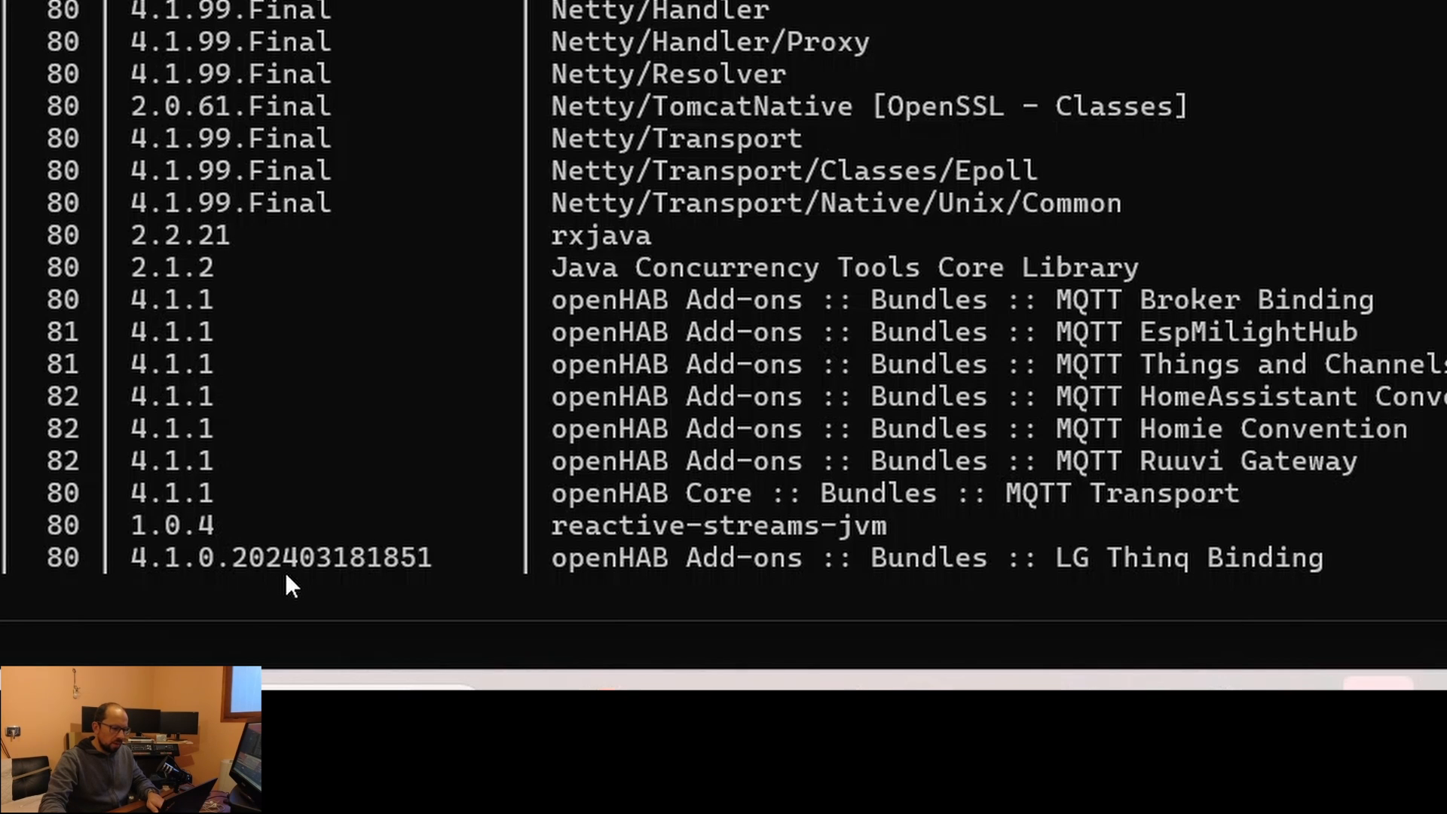
- Exit the openHAB console and go to openHAB Settings in the browser
type("exit")
key("Return")
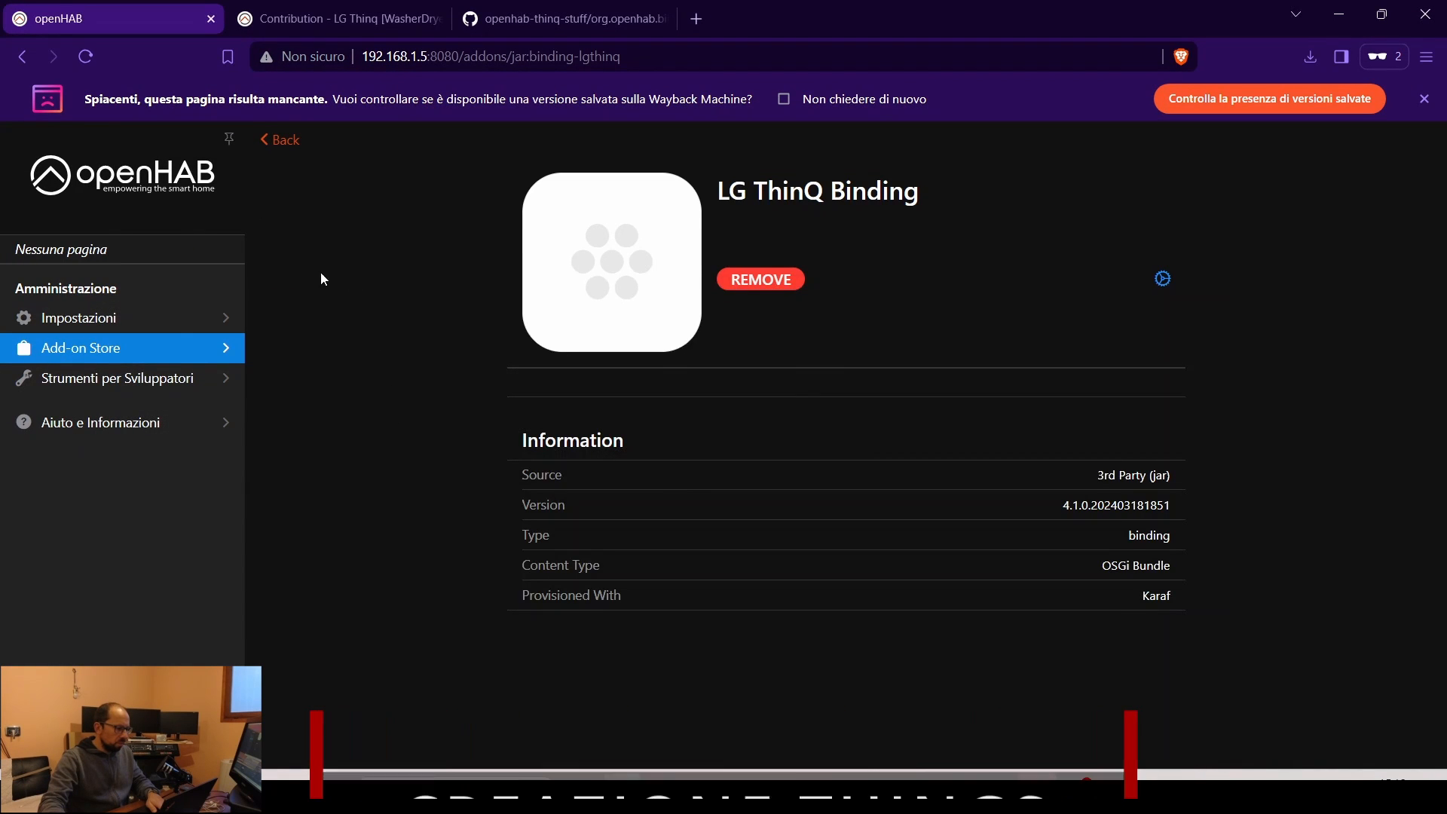
left_click(112, 321)
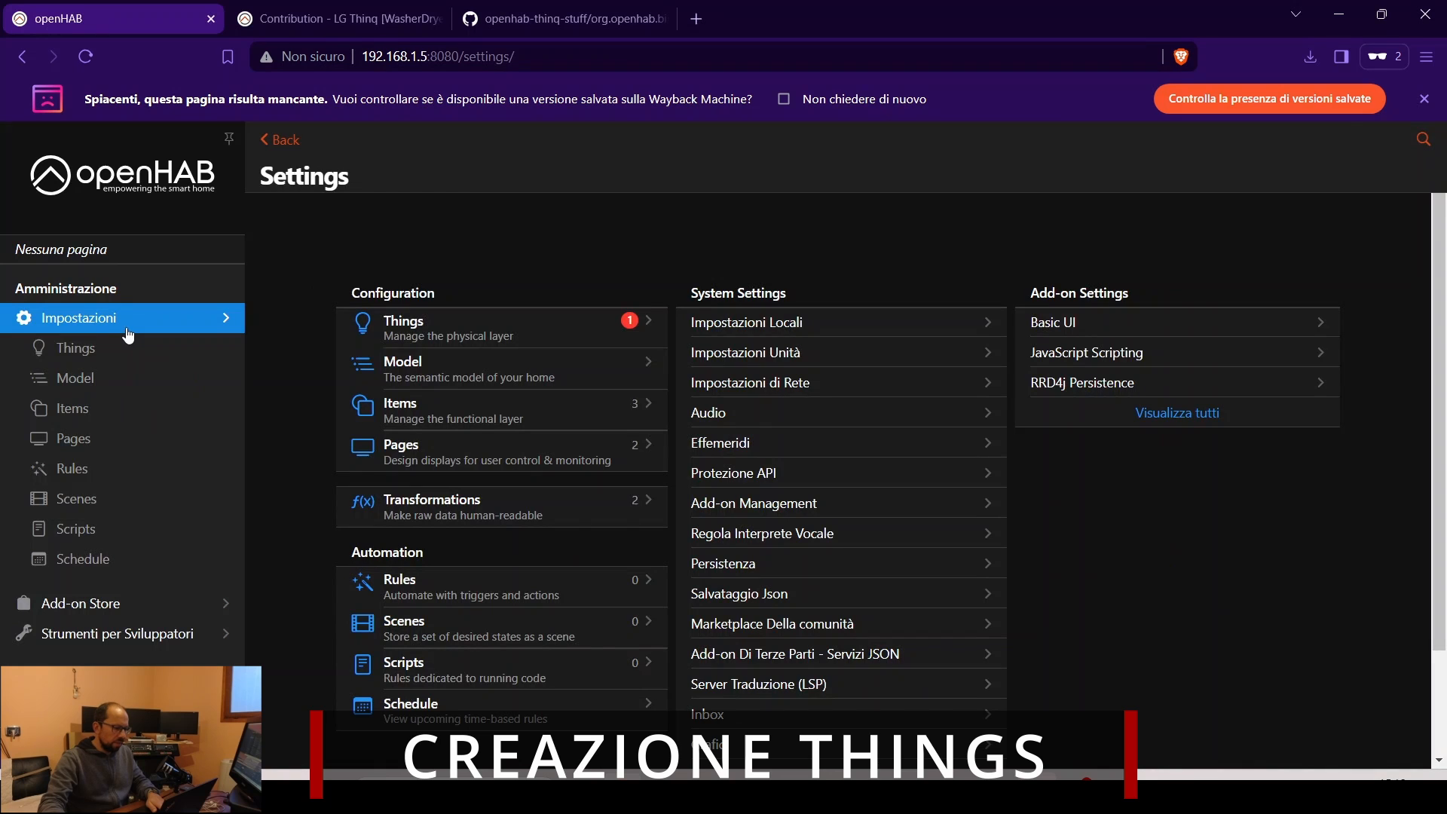
- Add a new Thing from the Things list, choosing LG ThinQ Binding
left_click(422, 339)
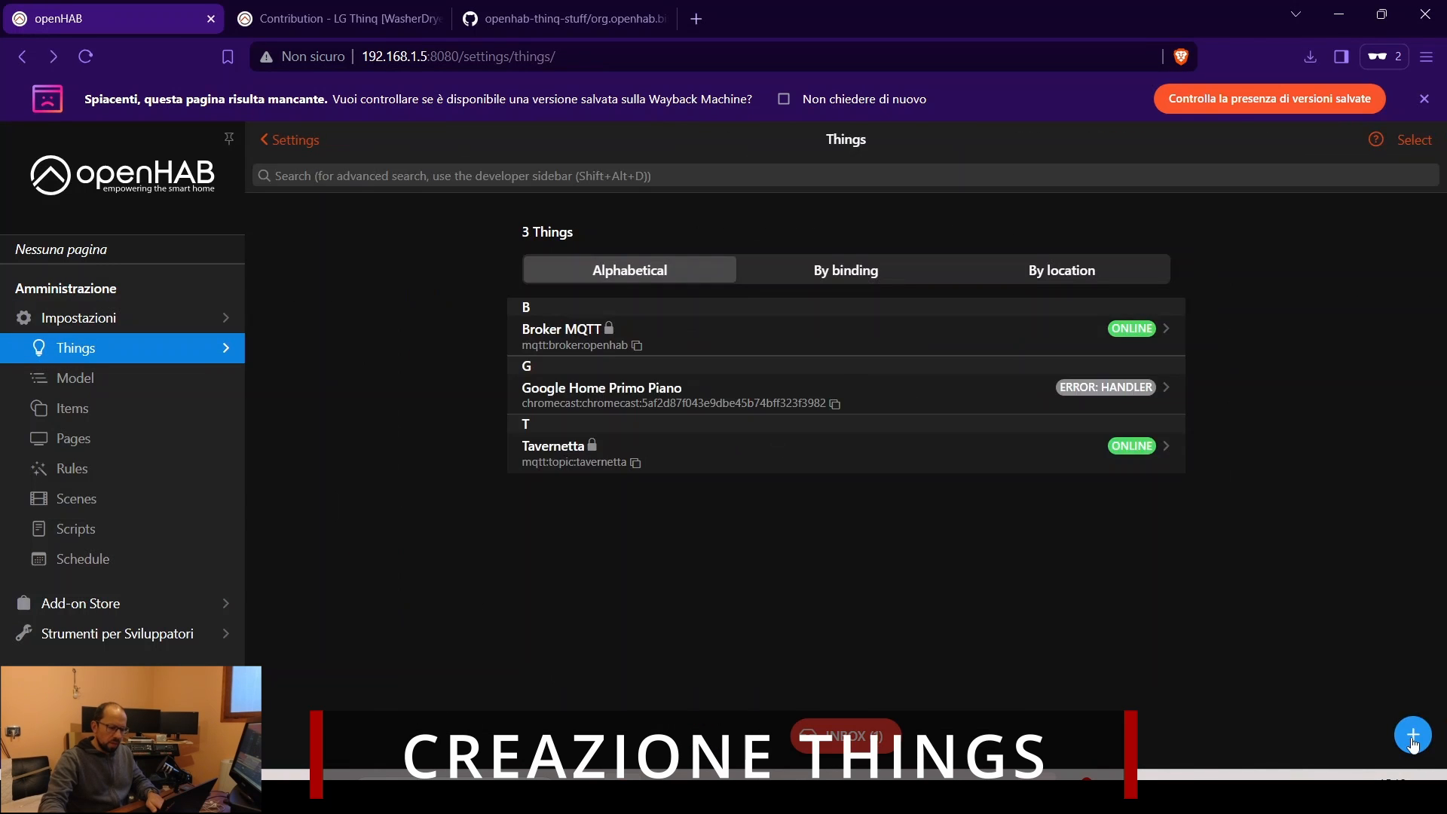
left_click(1413, 744)
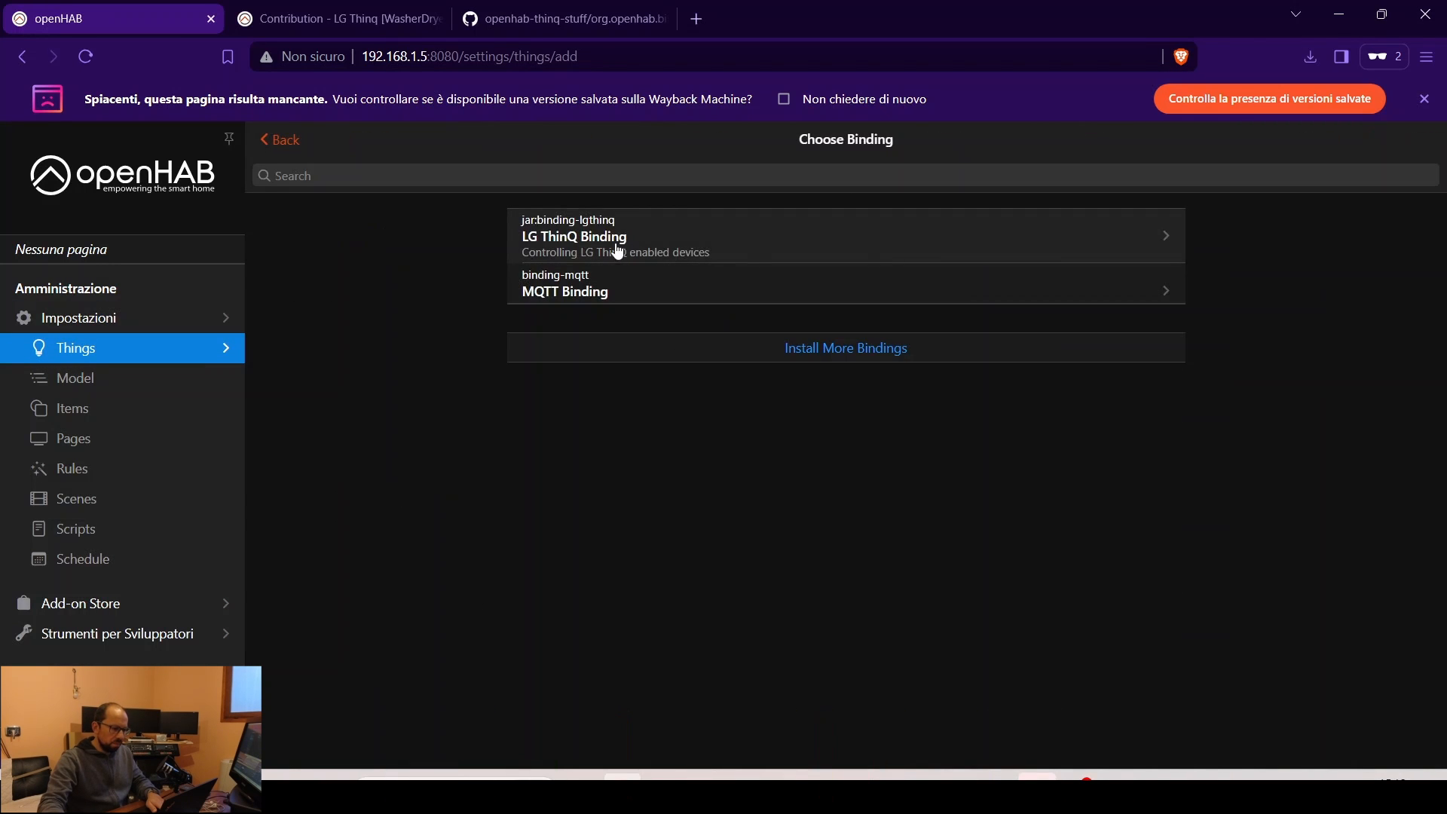
left_click(561, 245)
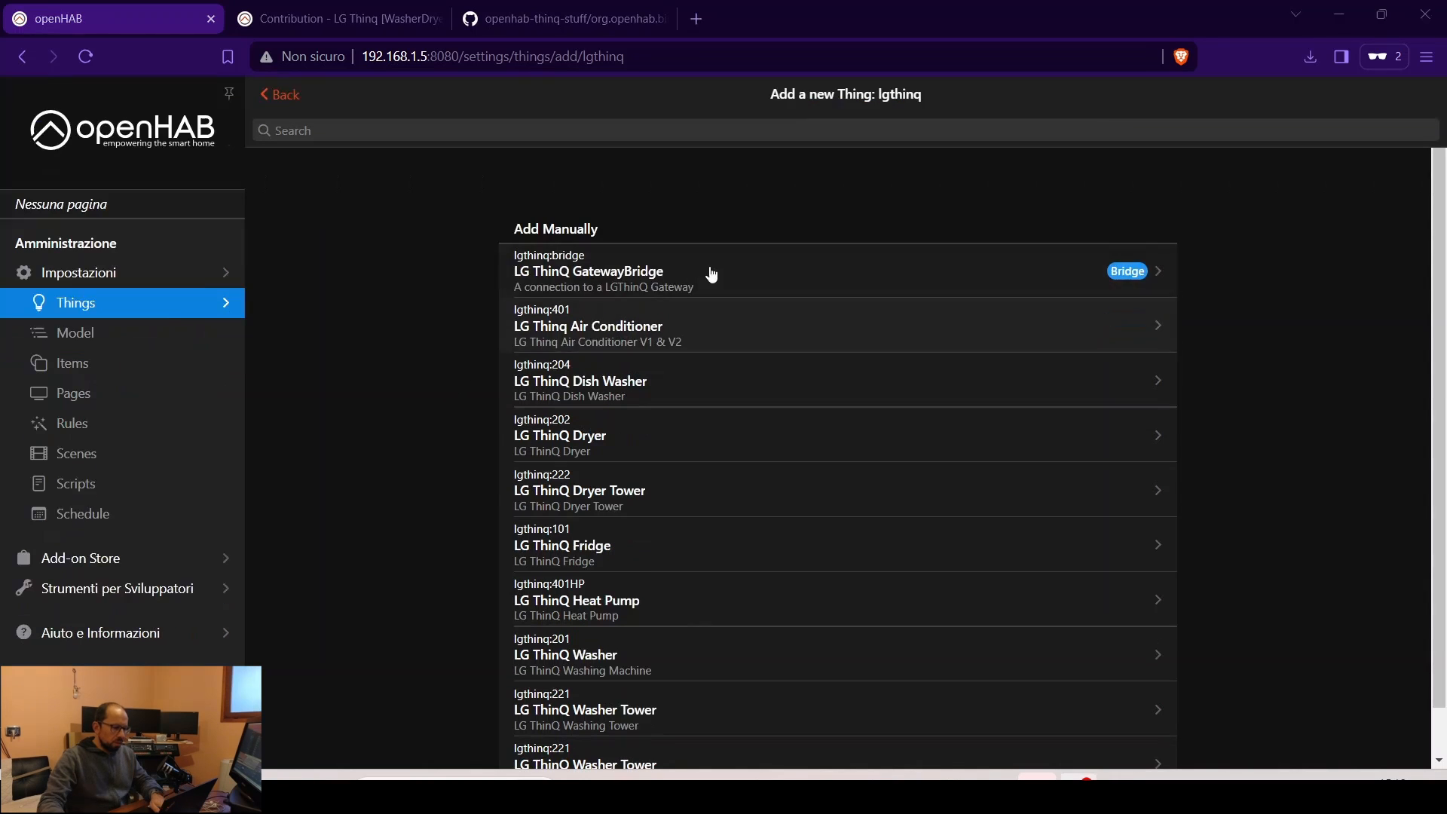
- Pick LG ThinQ GatewayBridge and set user language Italian and user country Italy
left_click(650, 284)
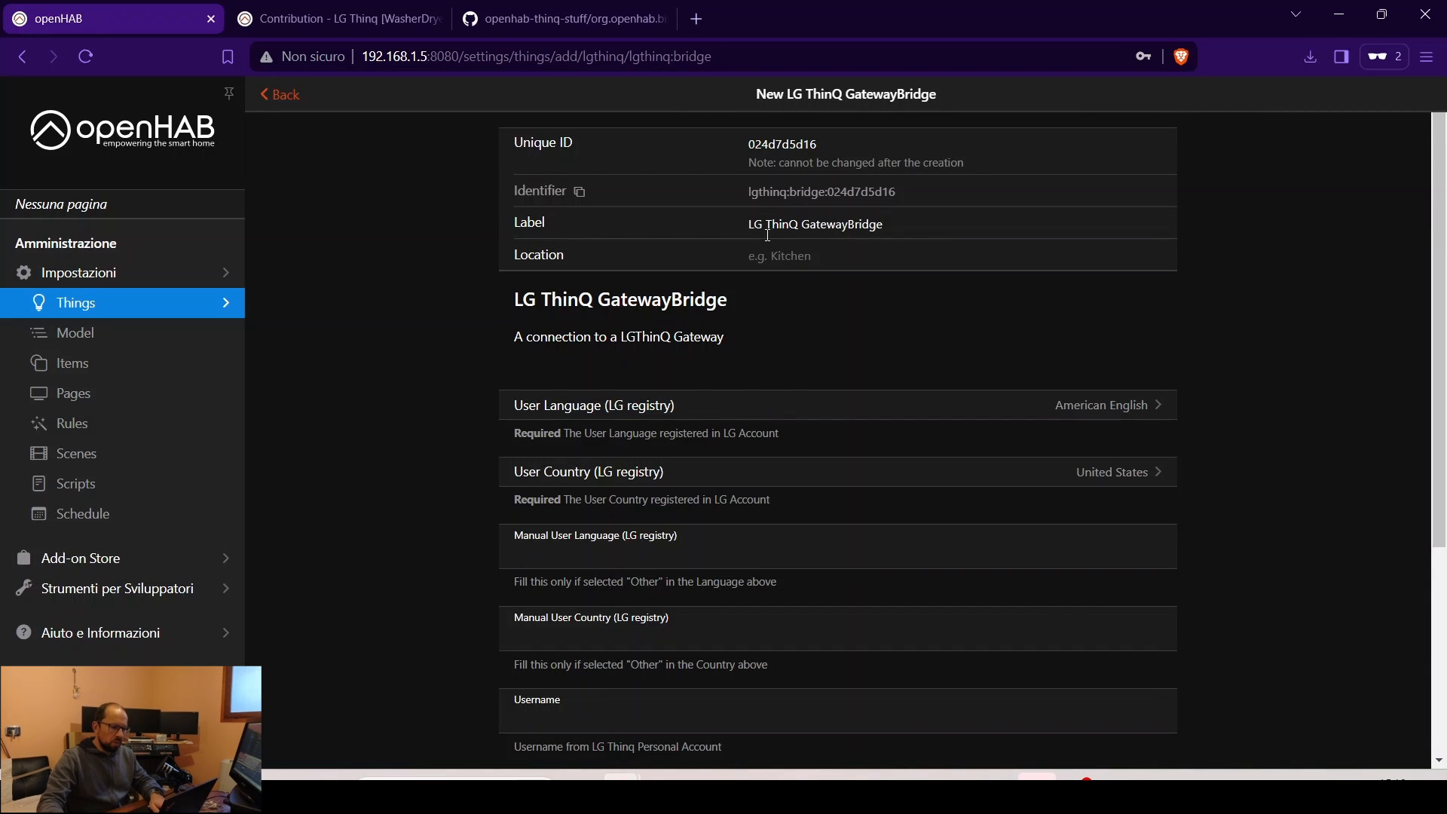
scroll(611, 333, "down", 1)
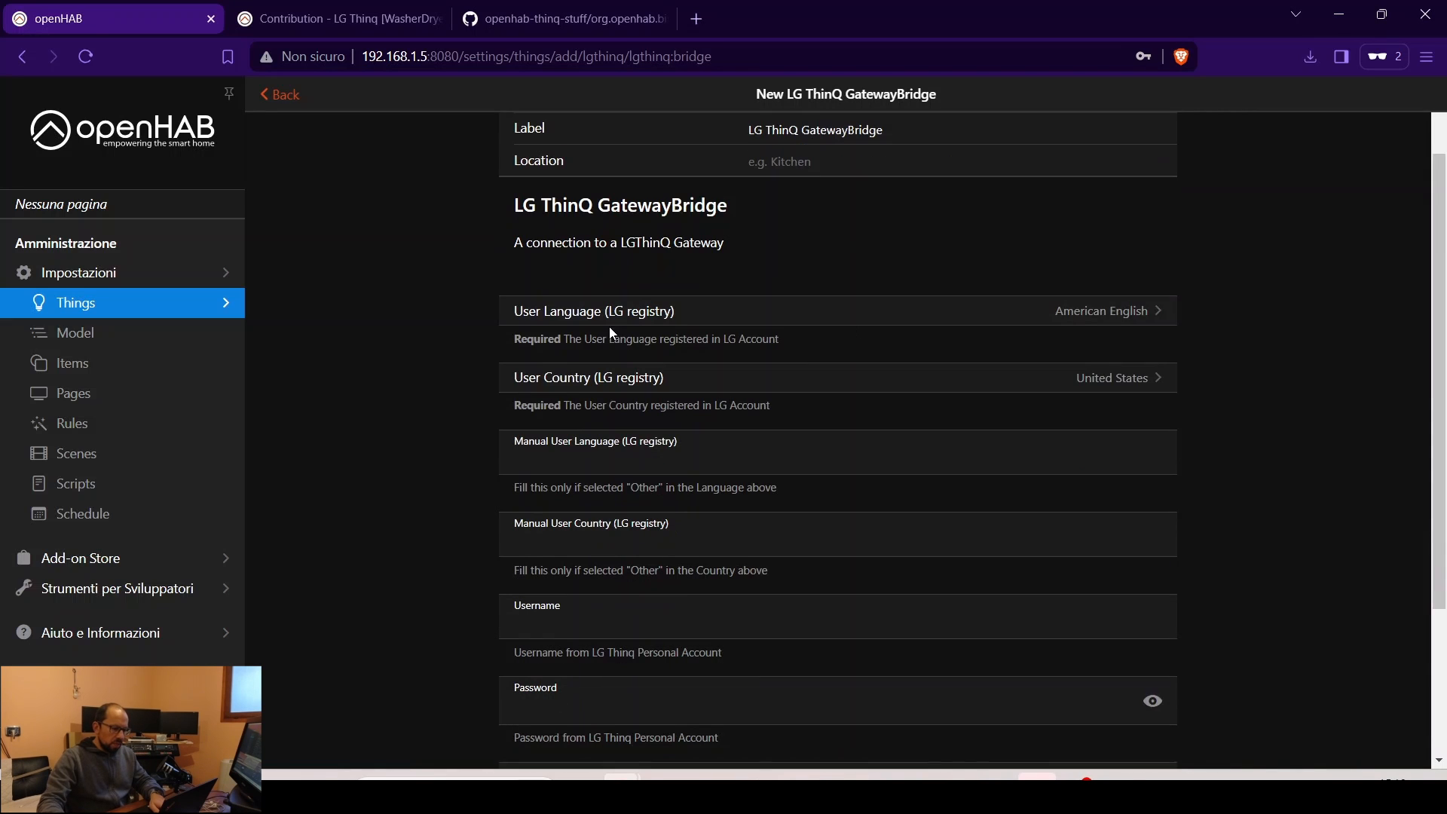
left_click(1104, 320)
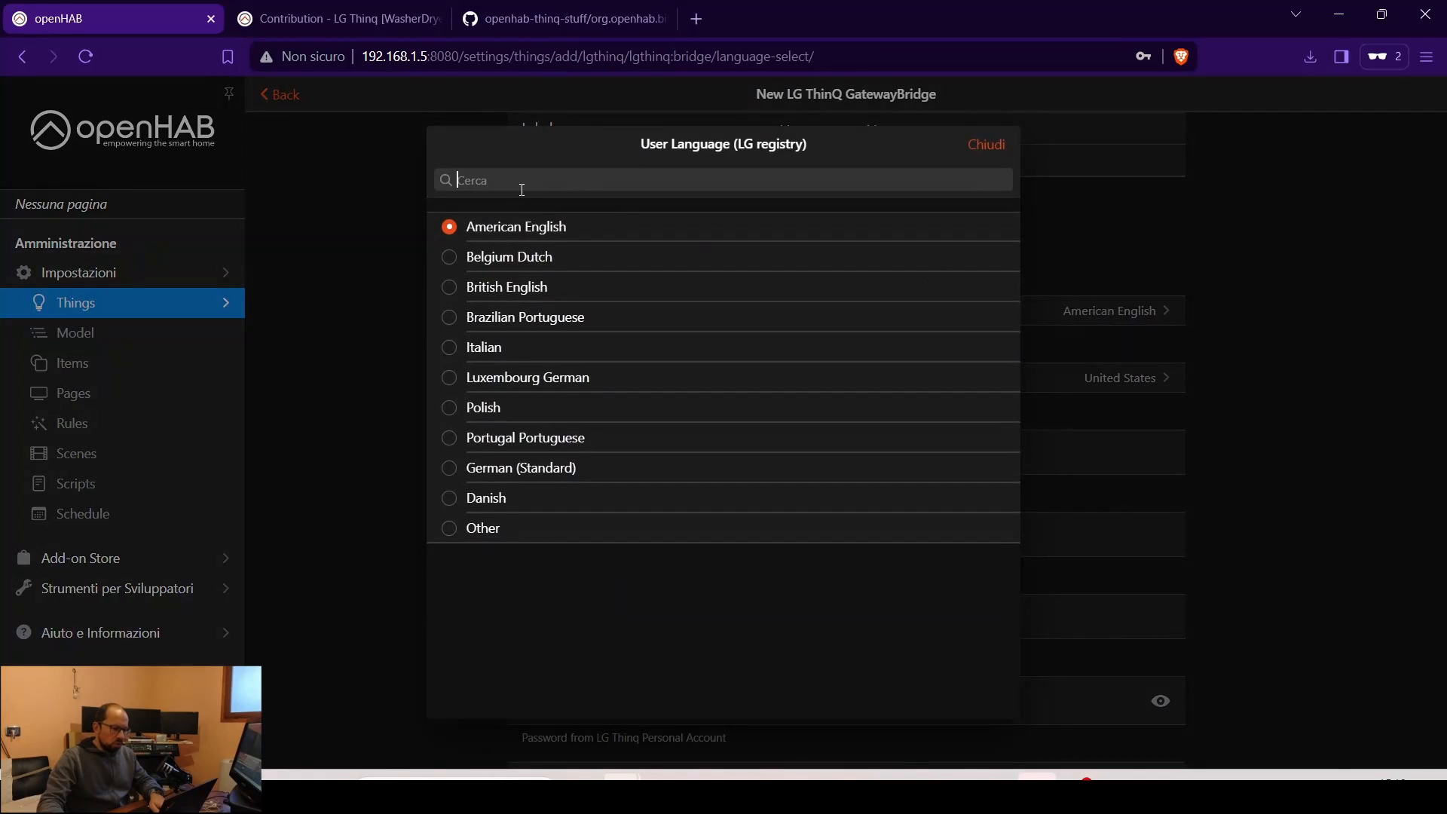
left_click(452, 350)
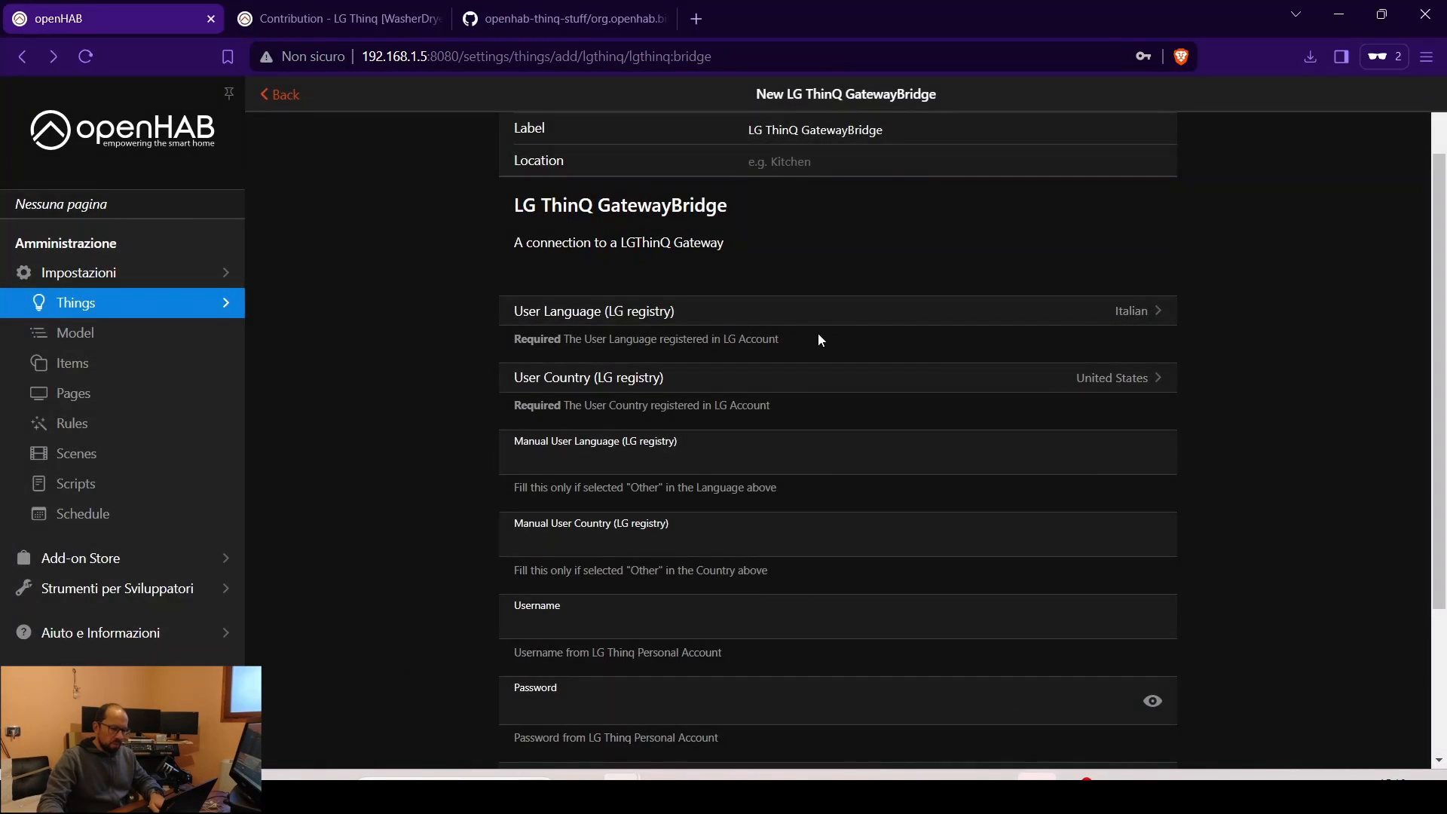
left_click(1124, 388)
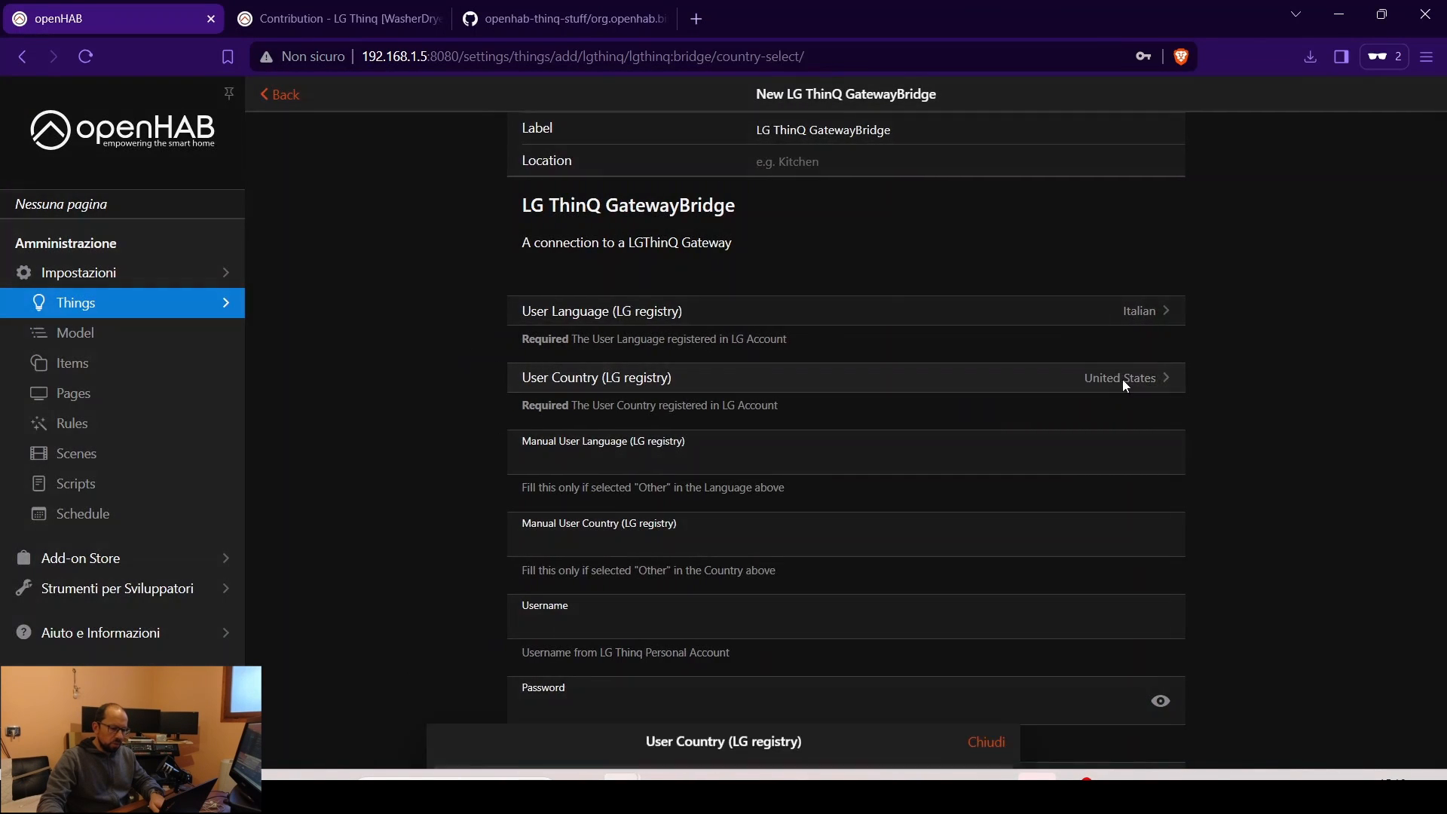
left_click(445, 348)
- Enter the LG account username and password, then create the bridge Thing
scroll(440, 374, "down", 1)
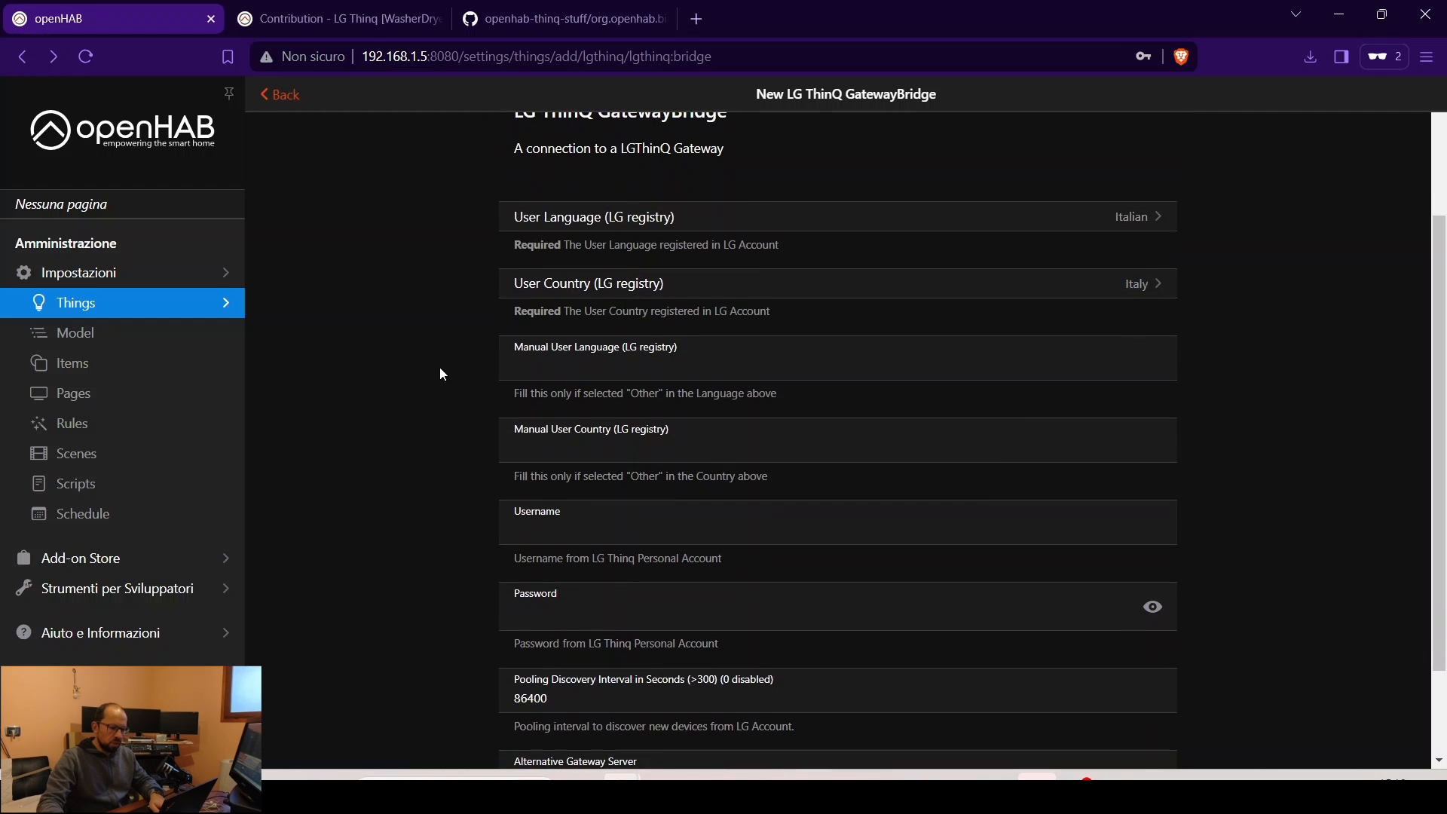
scroll(569, 371, "down", 1)
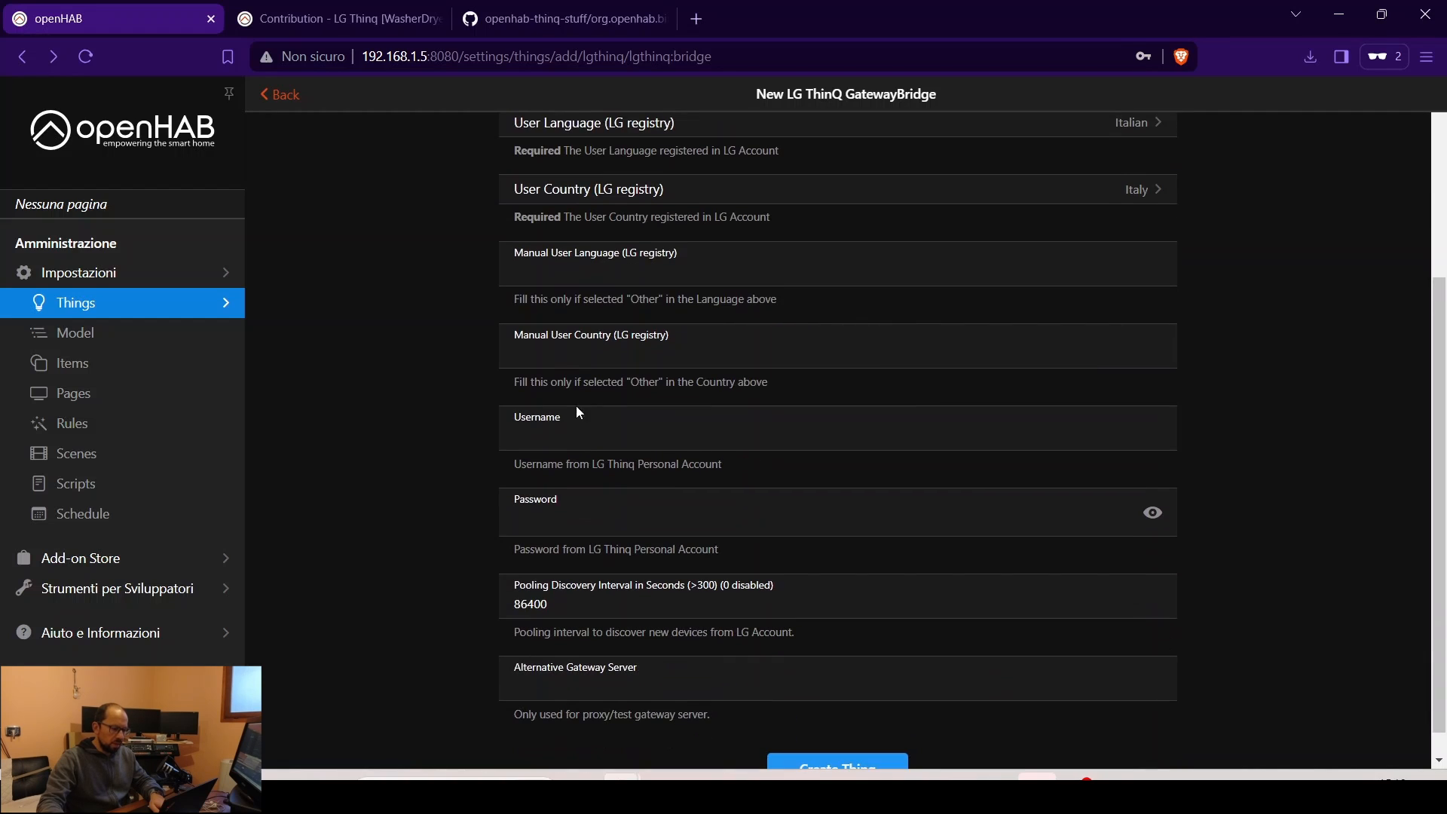
left_click(592, 437)
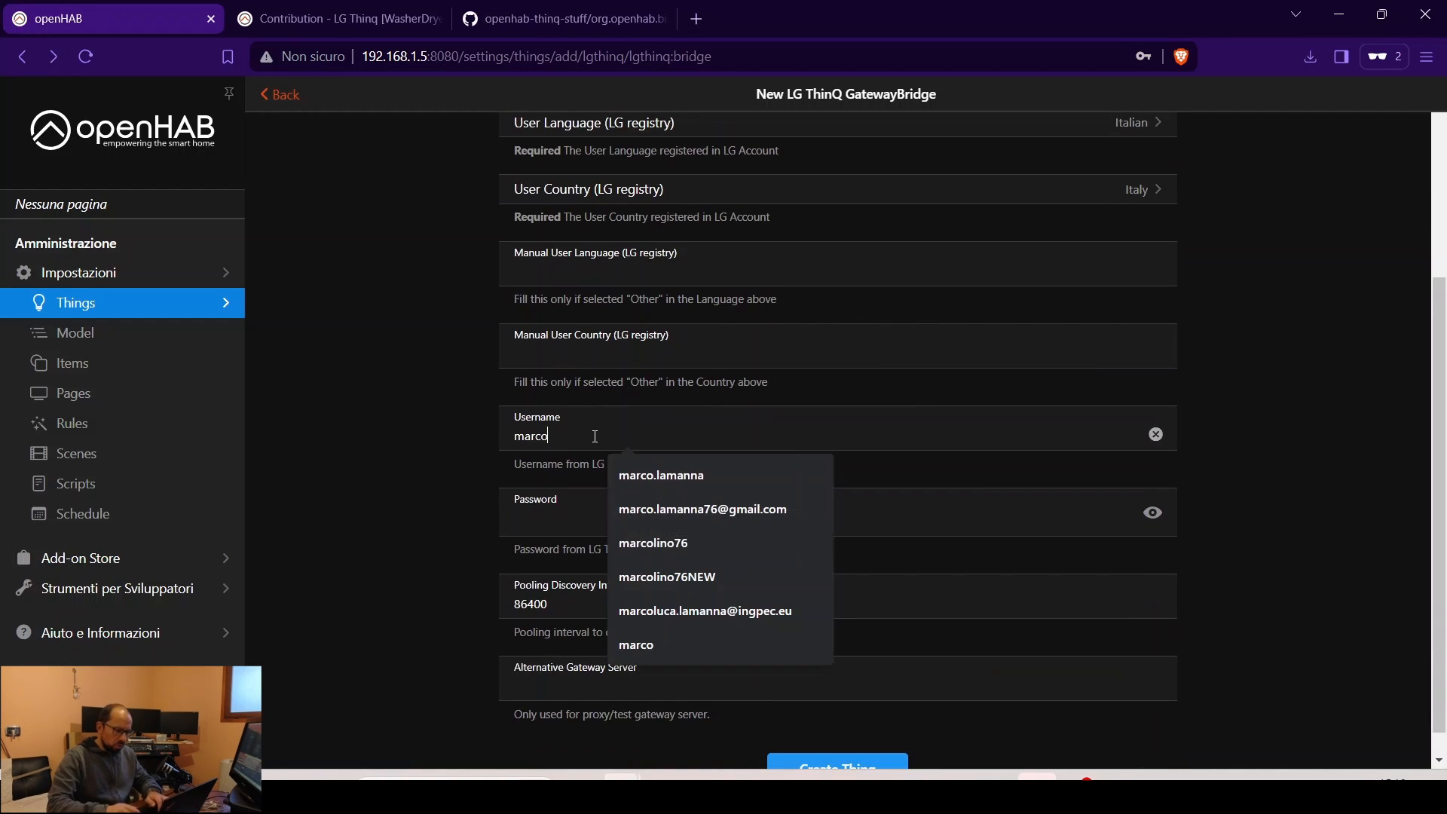
left_click(701, 510)
left_click(700, 513)
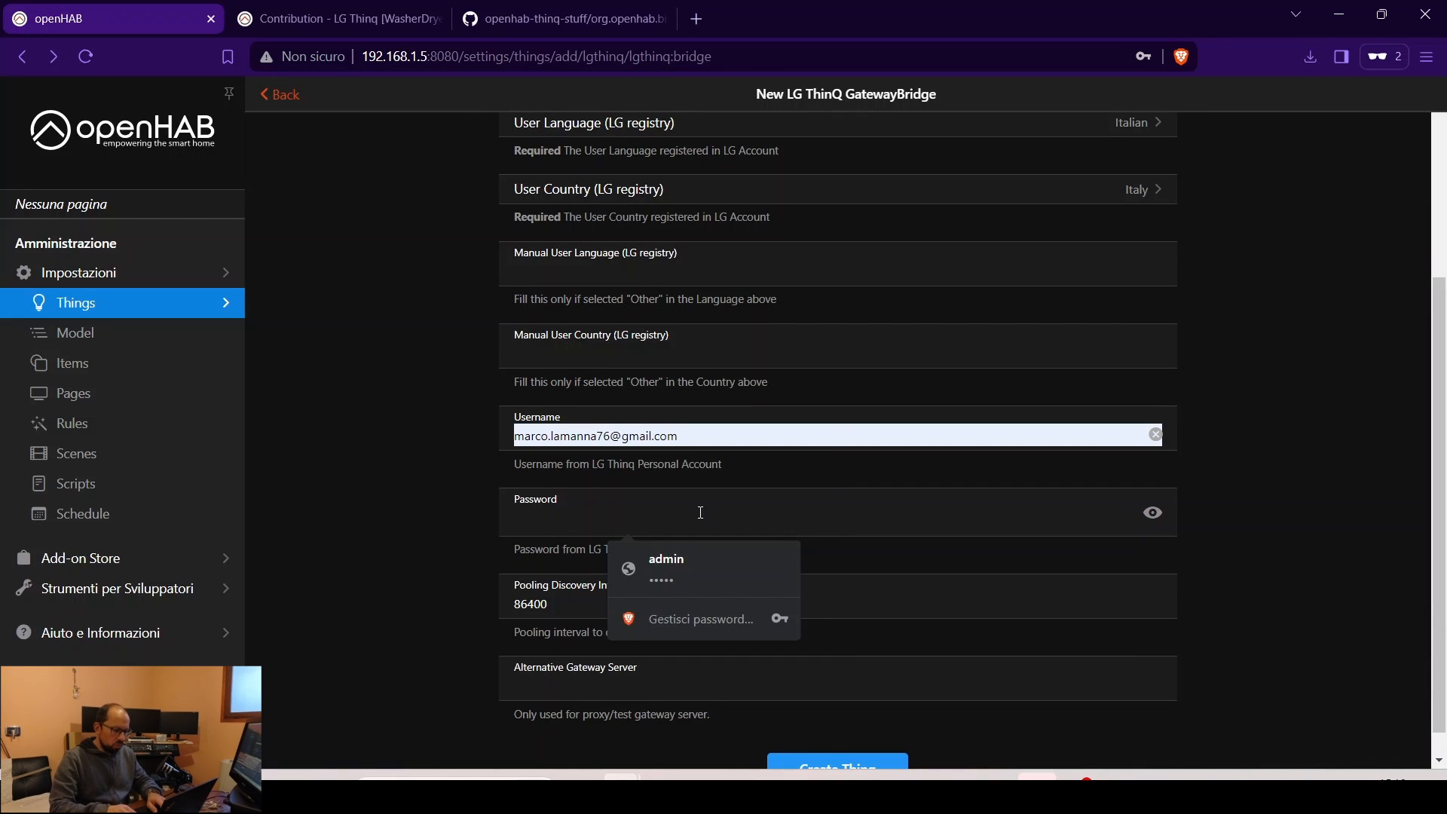
type("********")
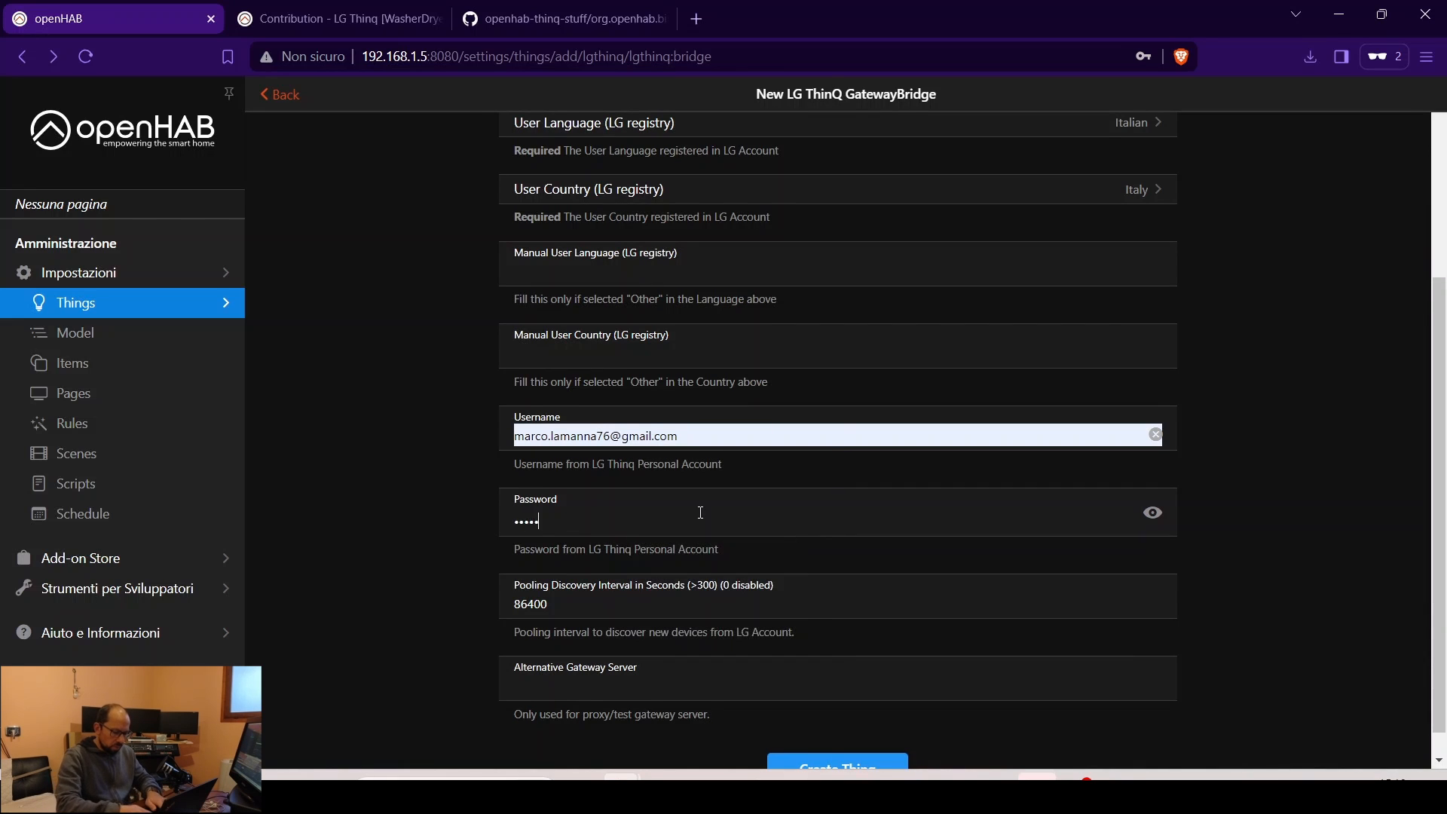
type("*")
scroll(700, 513, "down", 1)
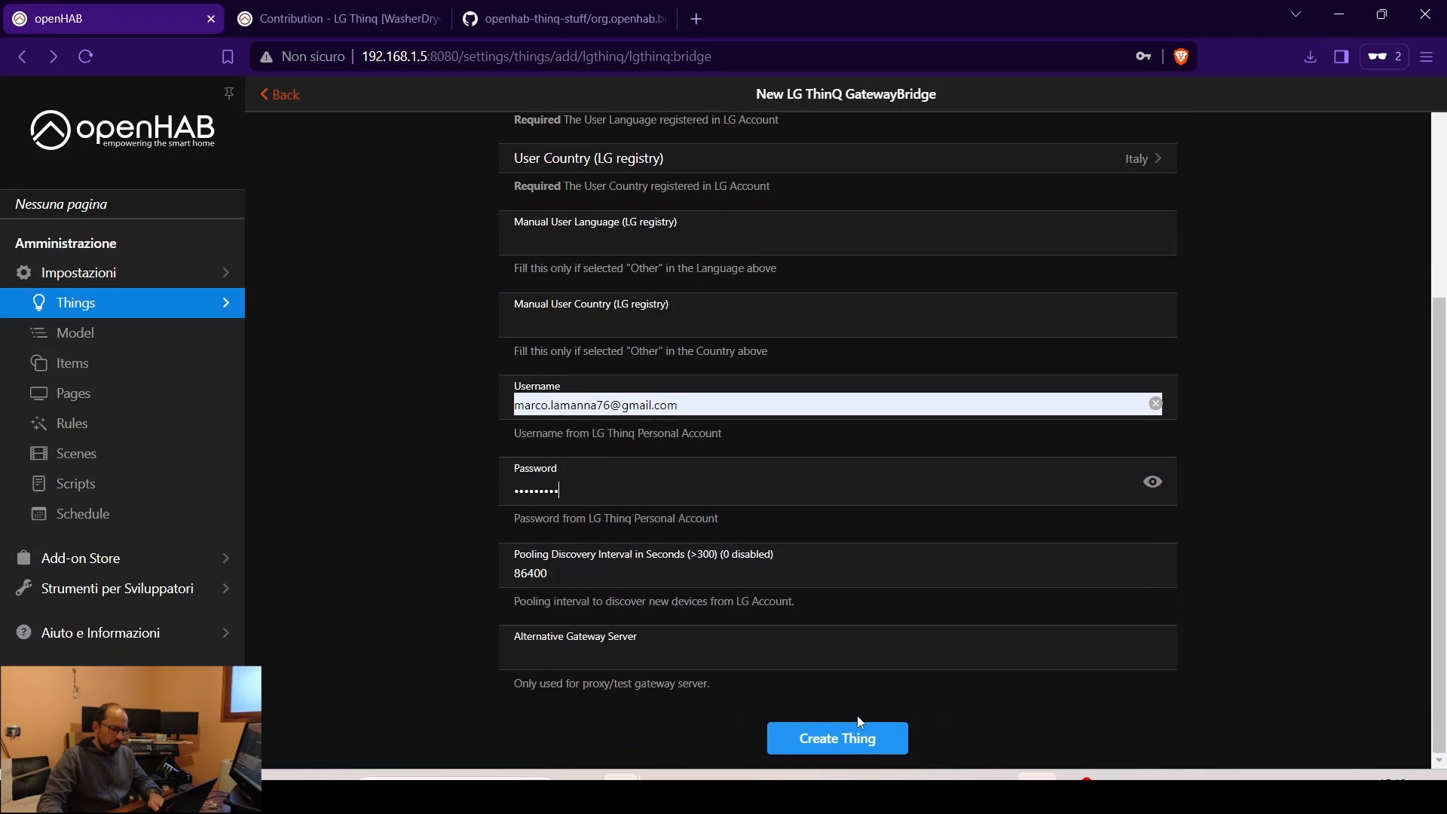
left_click(857, 740)
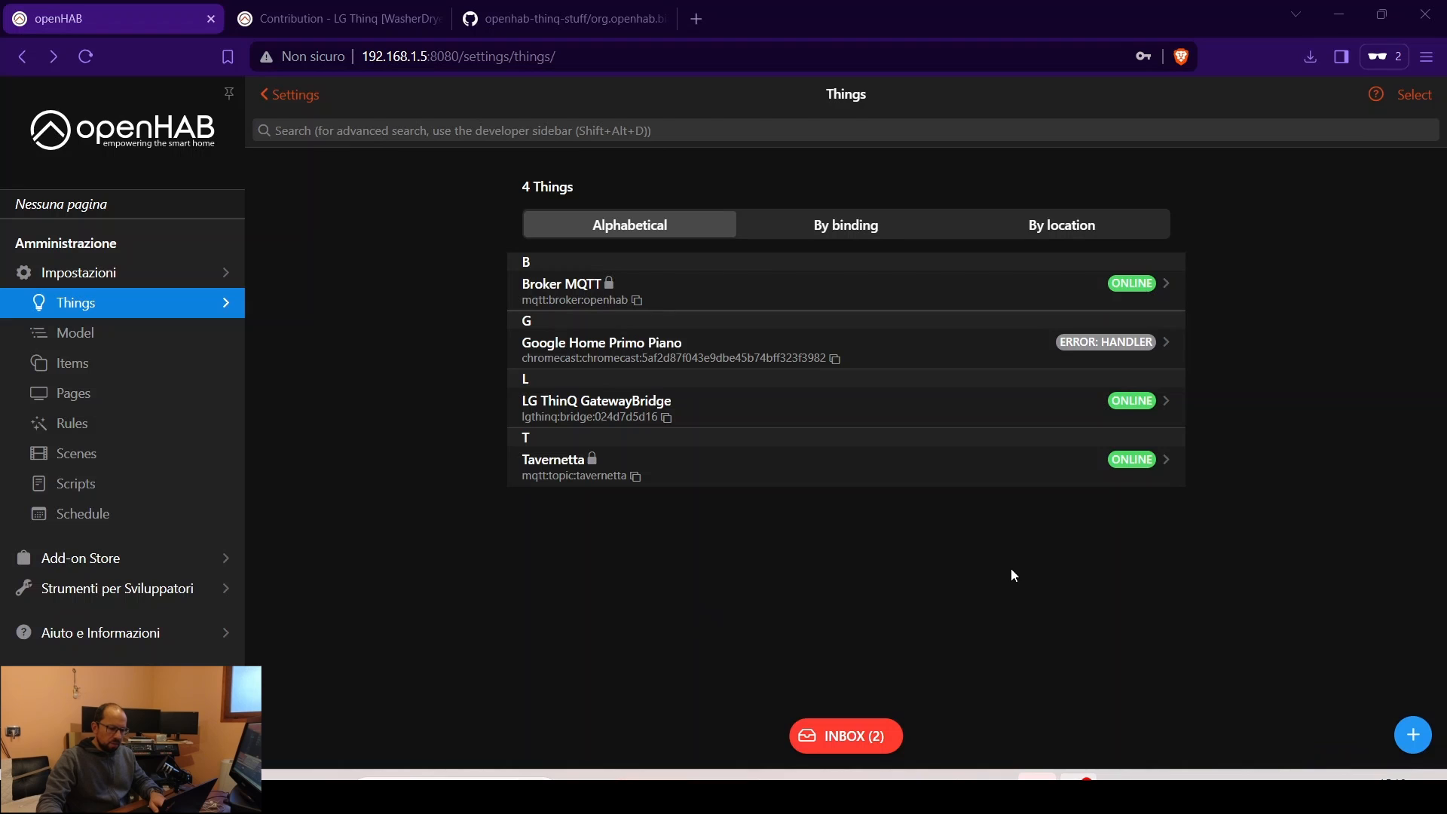
- Add the discovered washer 'Lavatrice con carica frontale' from the inbox as a Thing, then return to Things
left_click(854, 738)
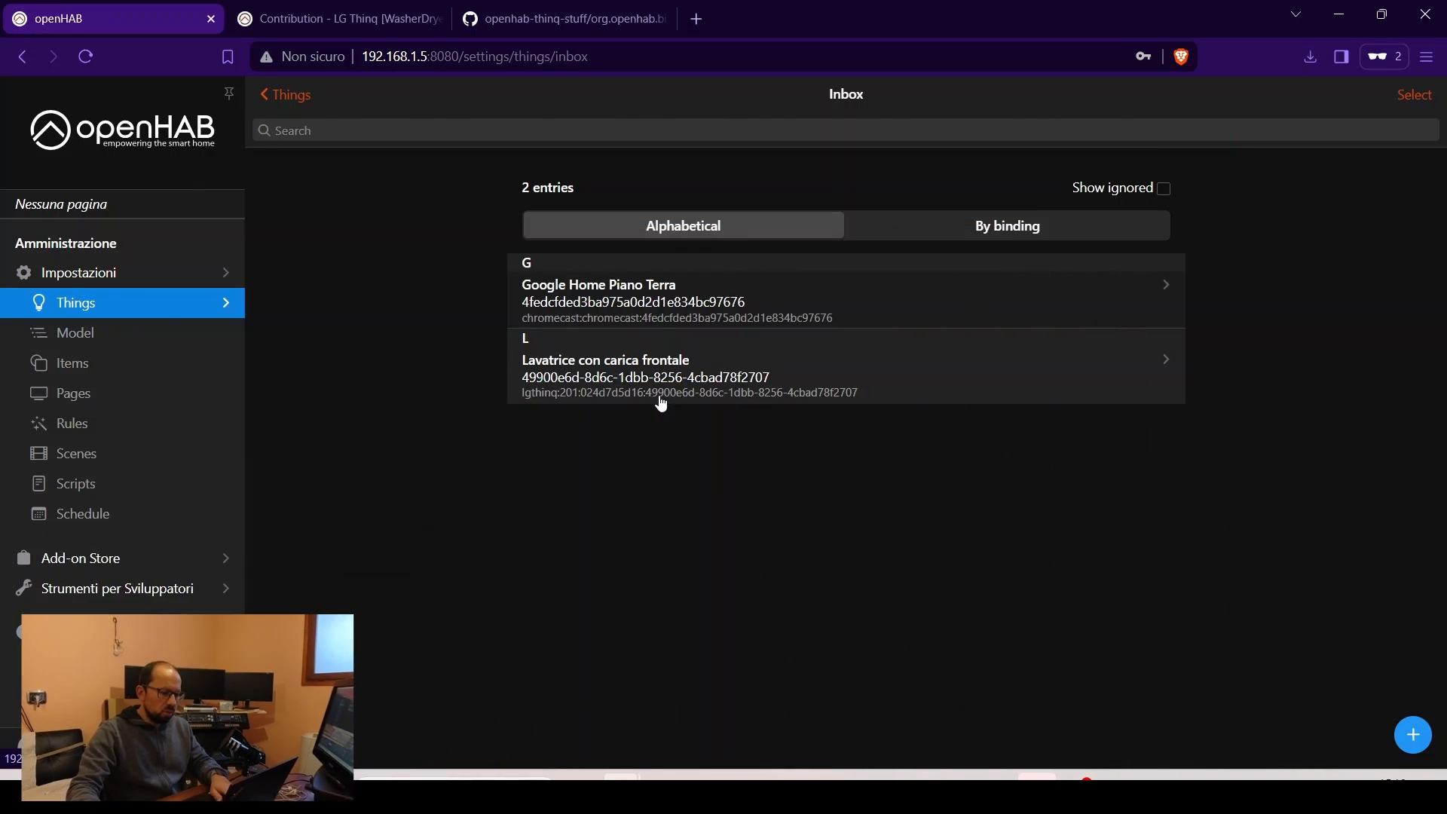
left_click(659, 396)
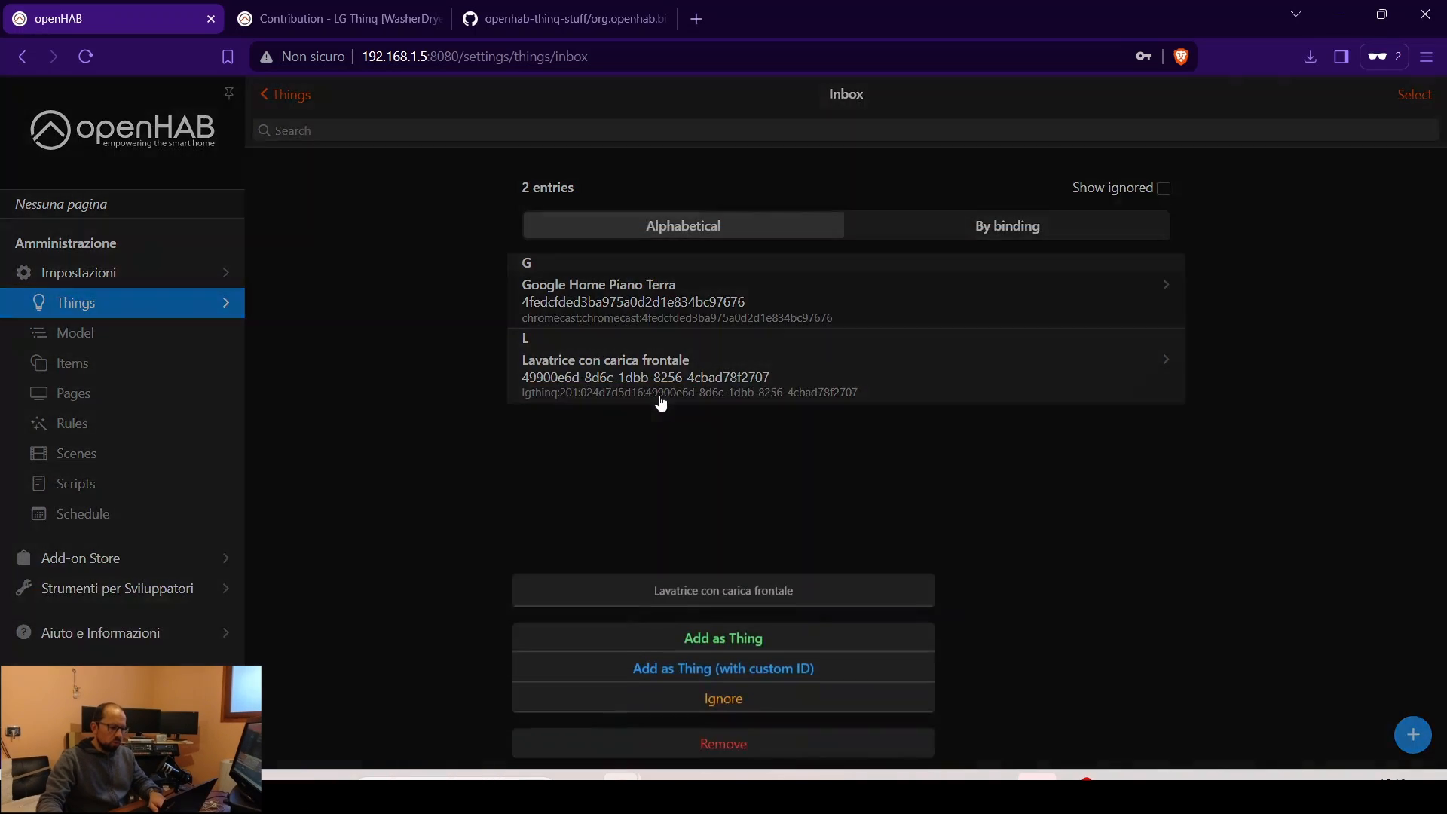
left_click(742, 640)
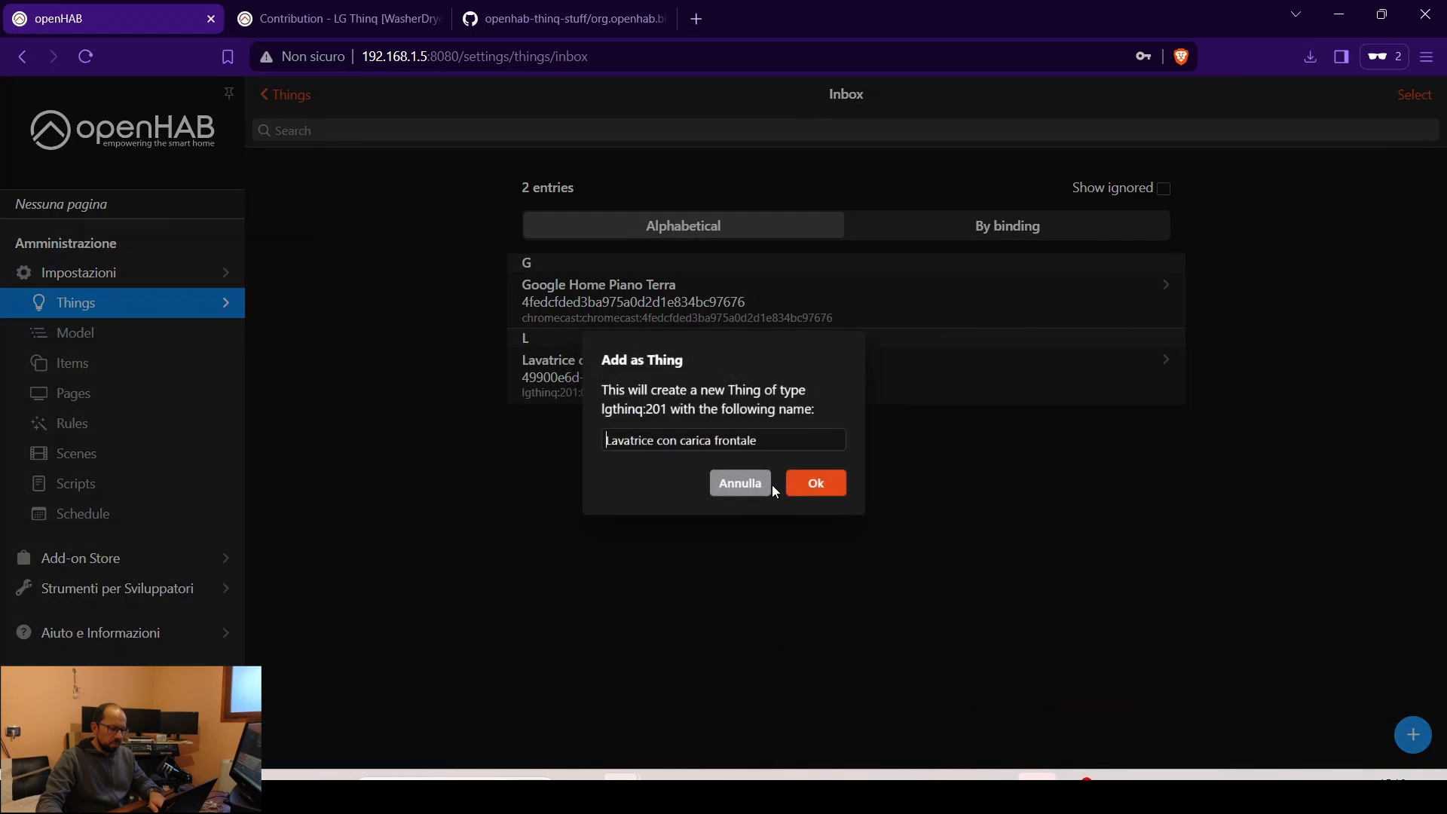
left_click(819, 484)
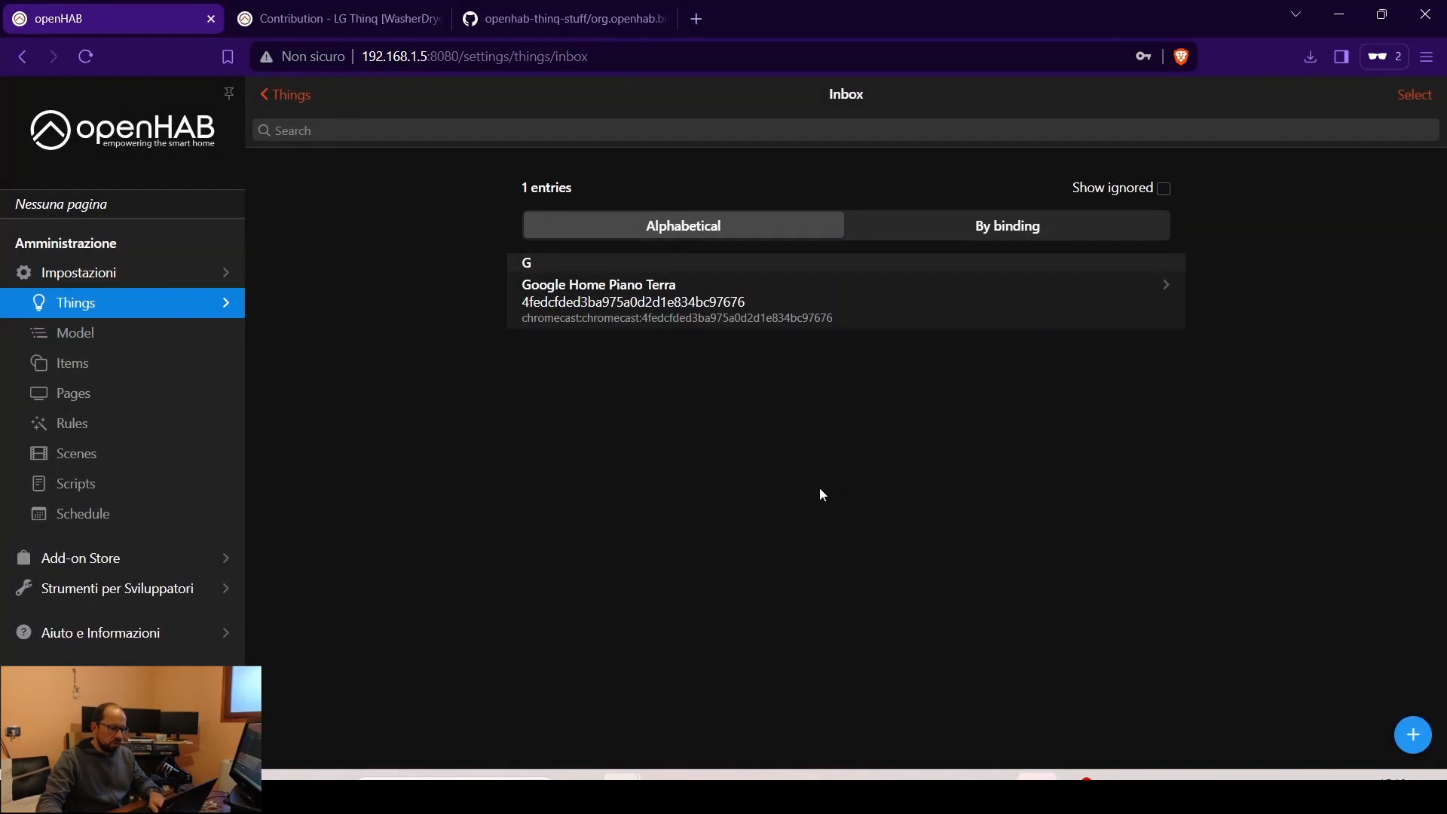
left_click(301, 99)
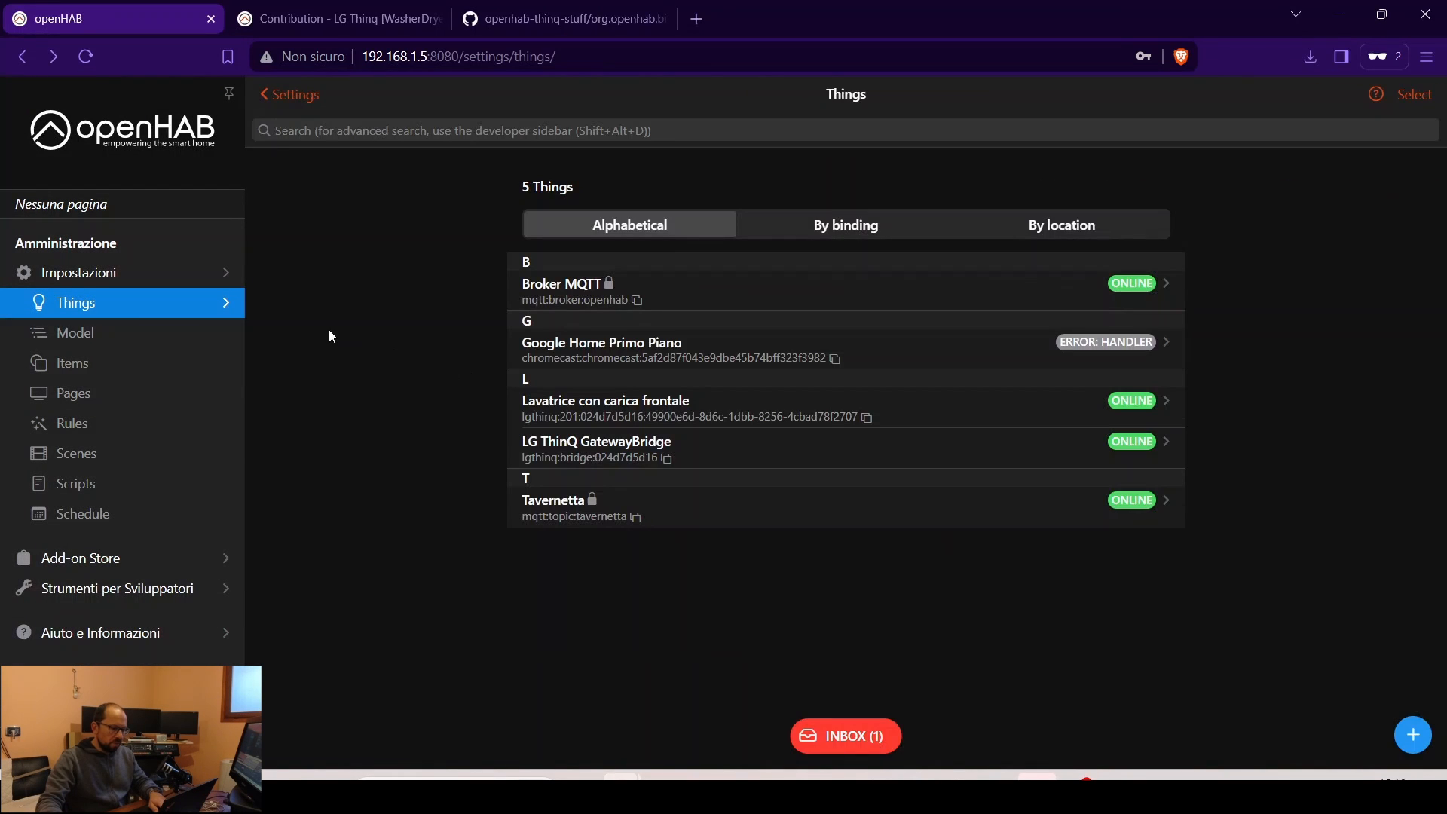
- Review the washer Thing's channels, such as Potenza, Washer State, Course, Spin and Remote Start
left_click(632, 406)
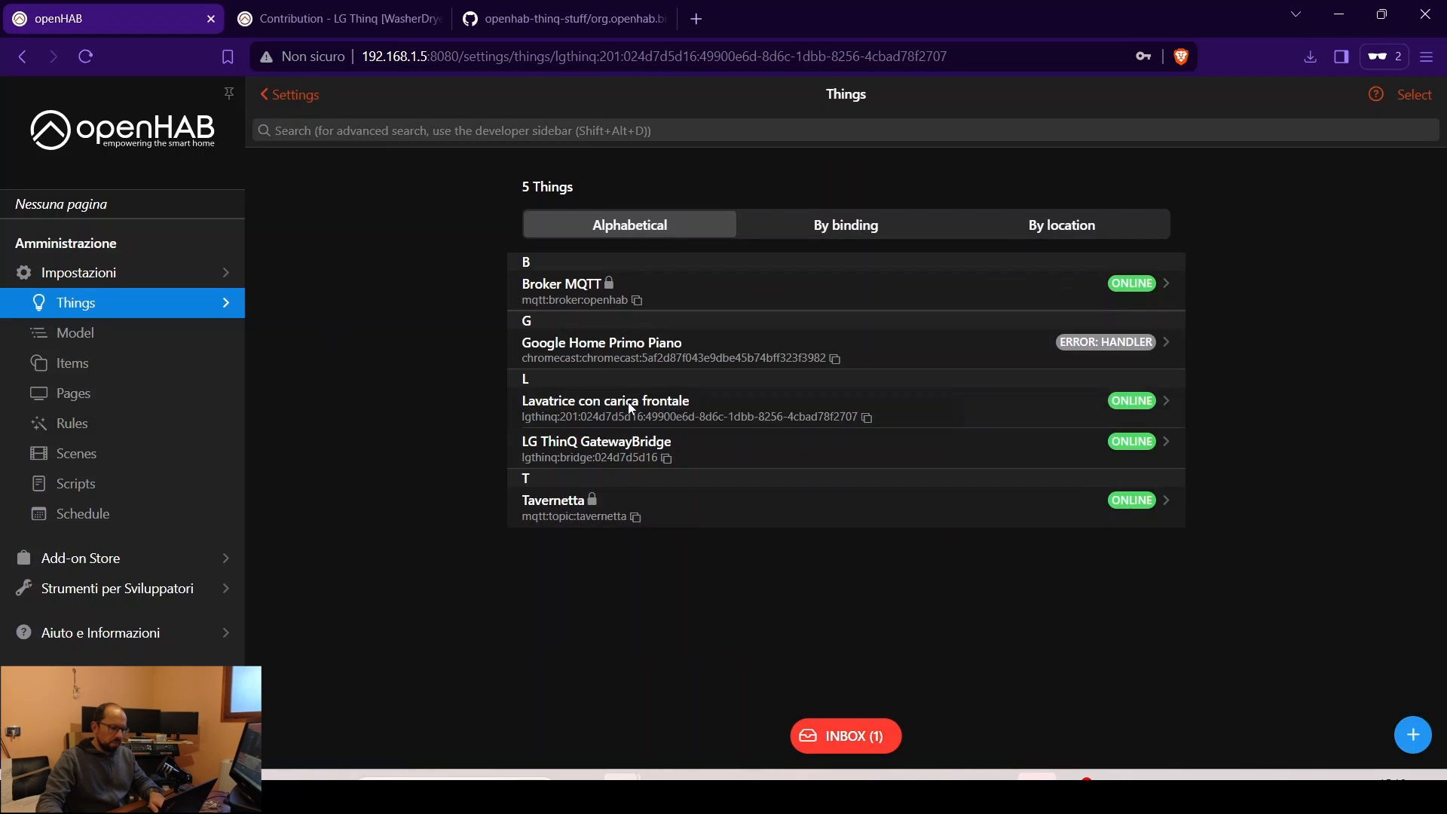
scroll(349, 368, "down", 1)
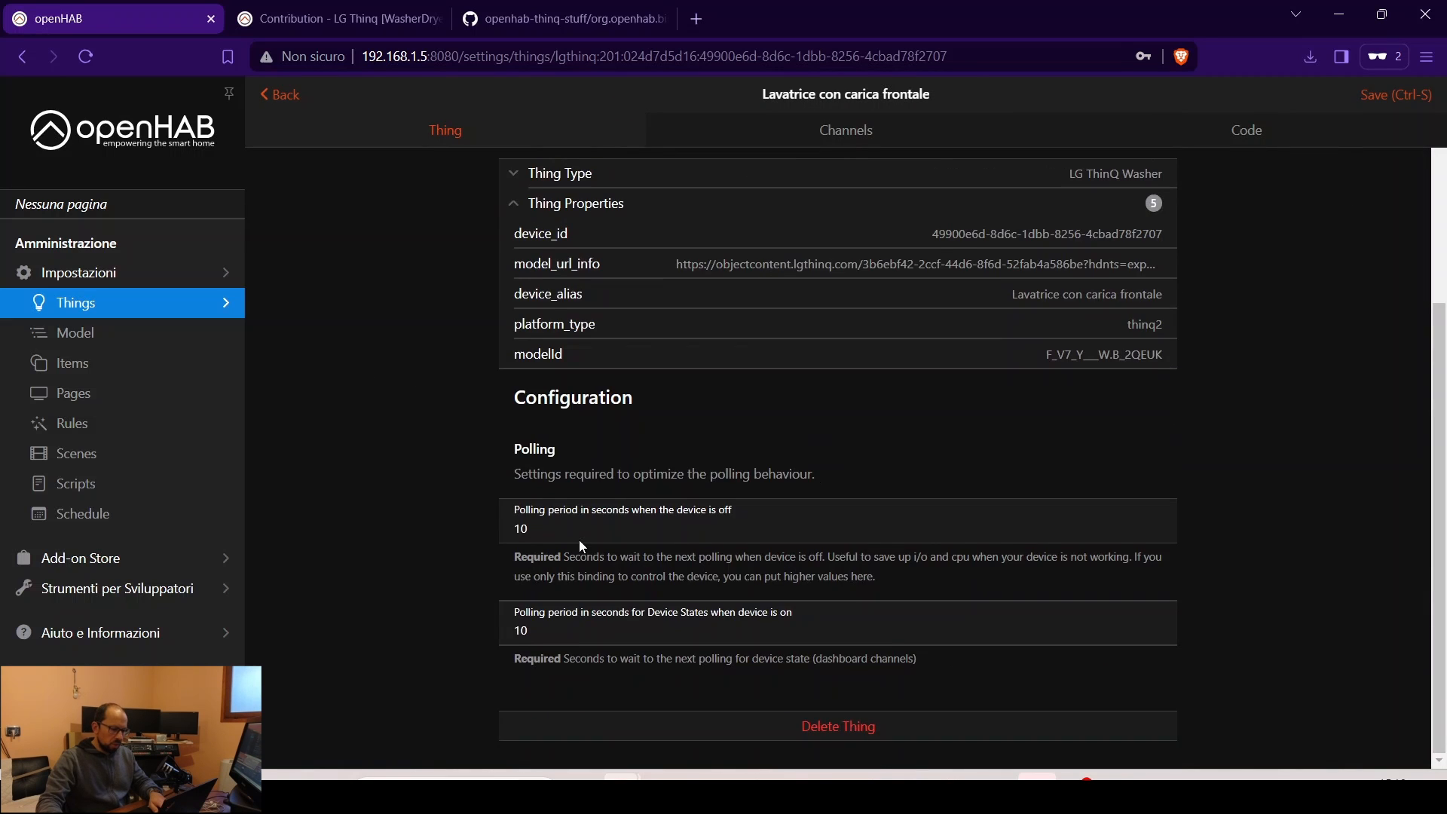
scroll(580, 541, "up", 4)
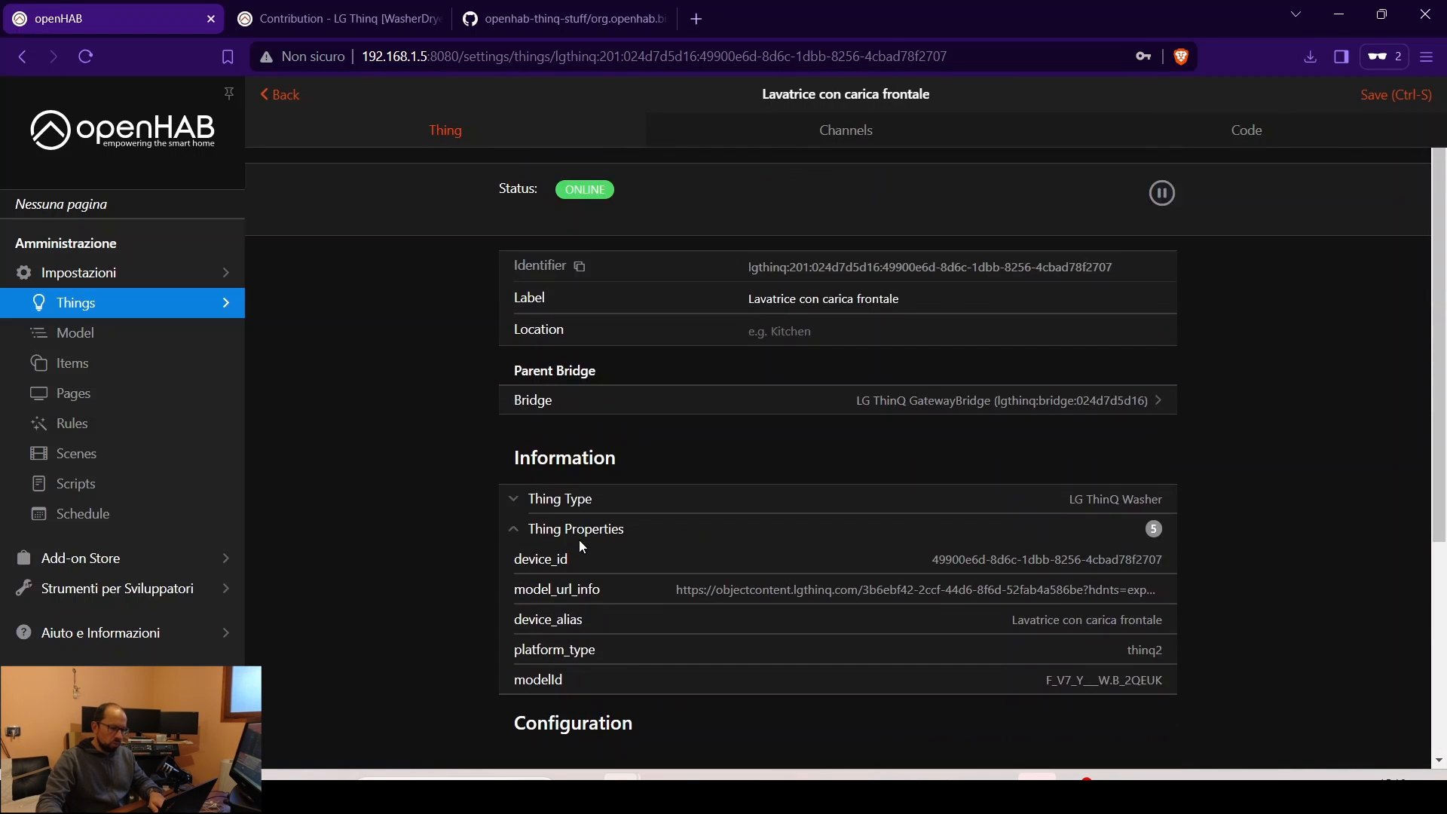
left_click(856, 129)
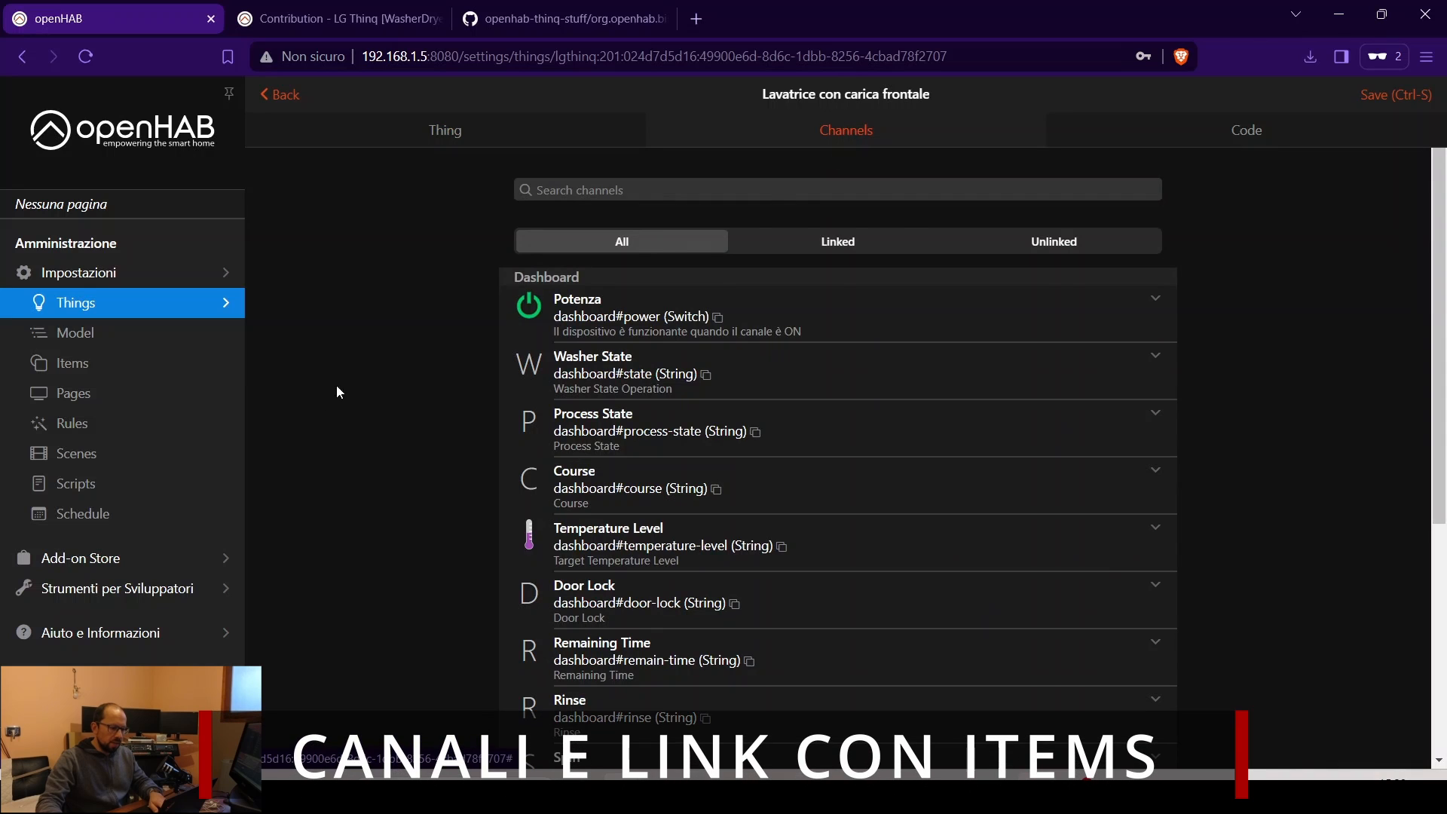
scroll(431, 387, "down", 5)
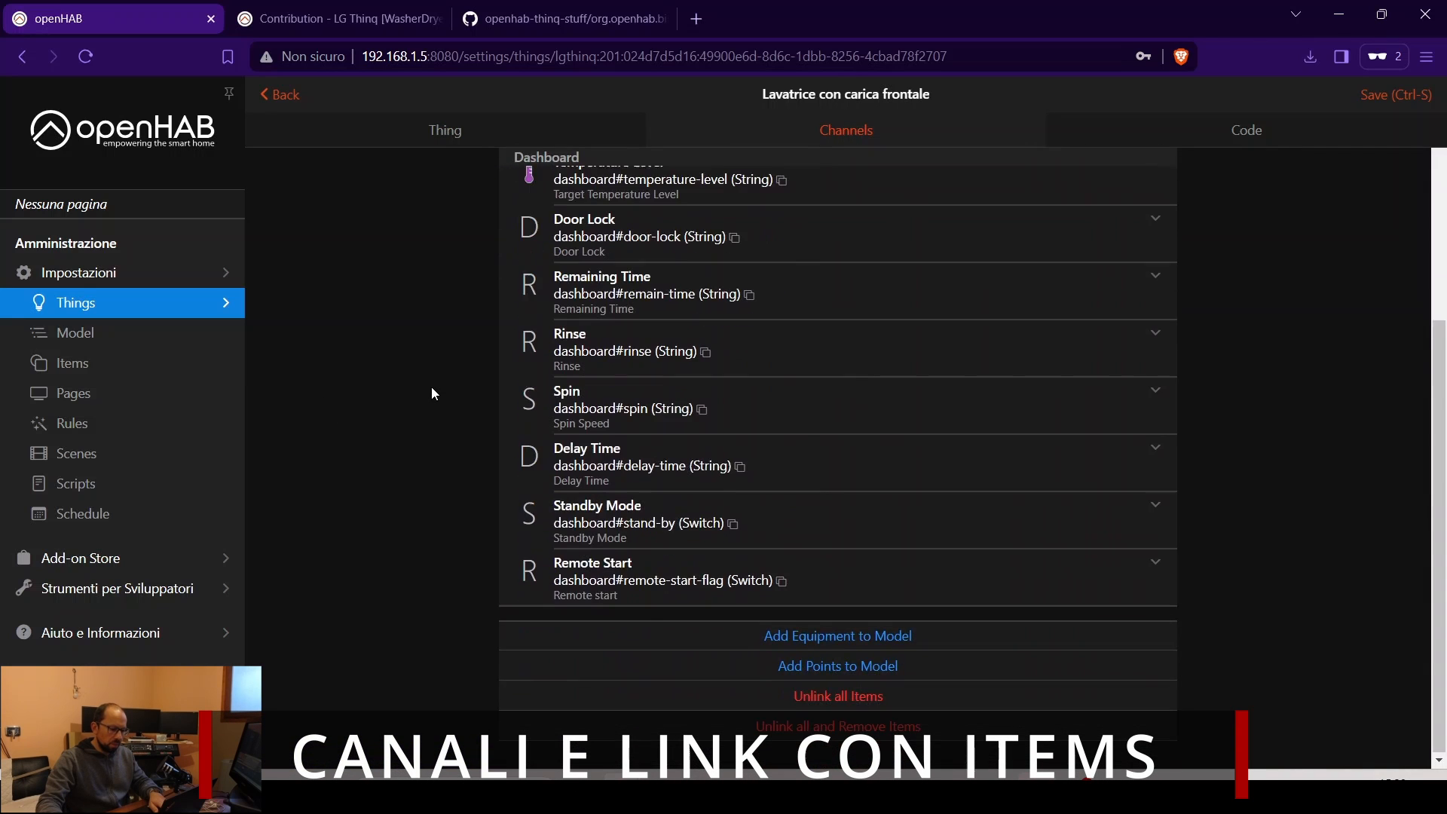
scroll(432, 387, "up", 5)
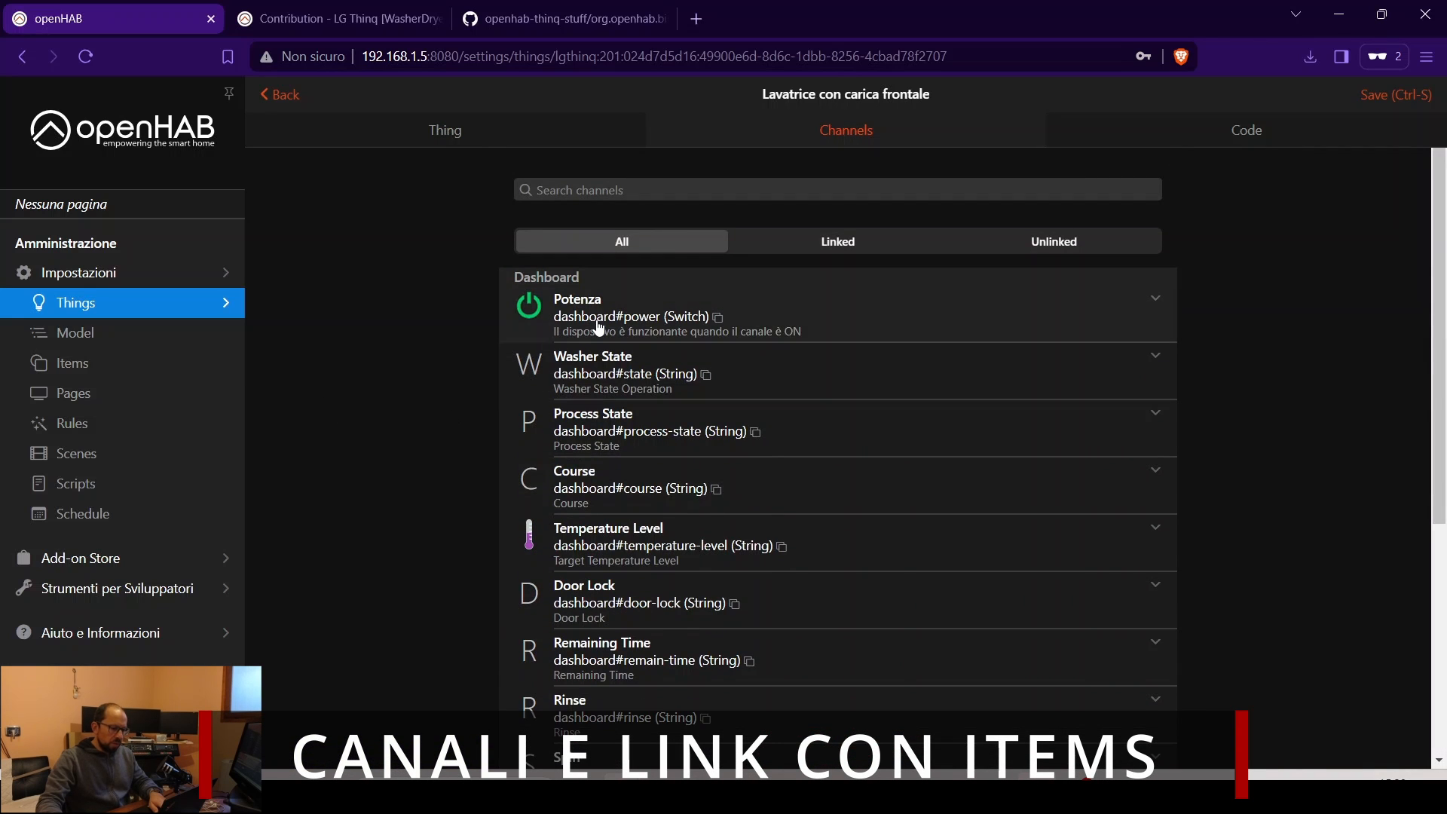
scroll(610, 452, "down", 3)
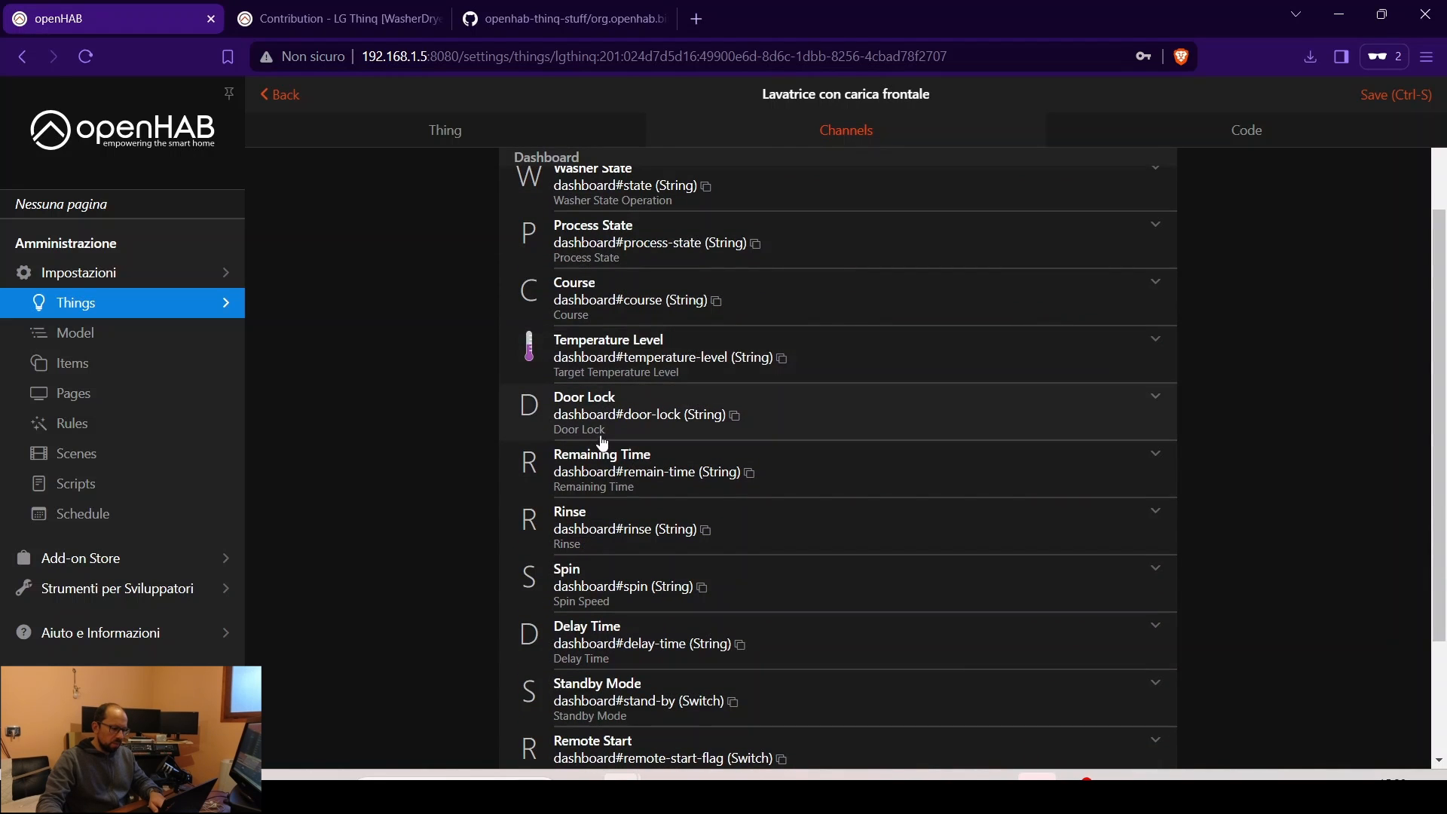
scroll(614, 417, "down", 3)
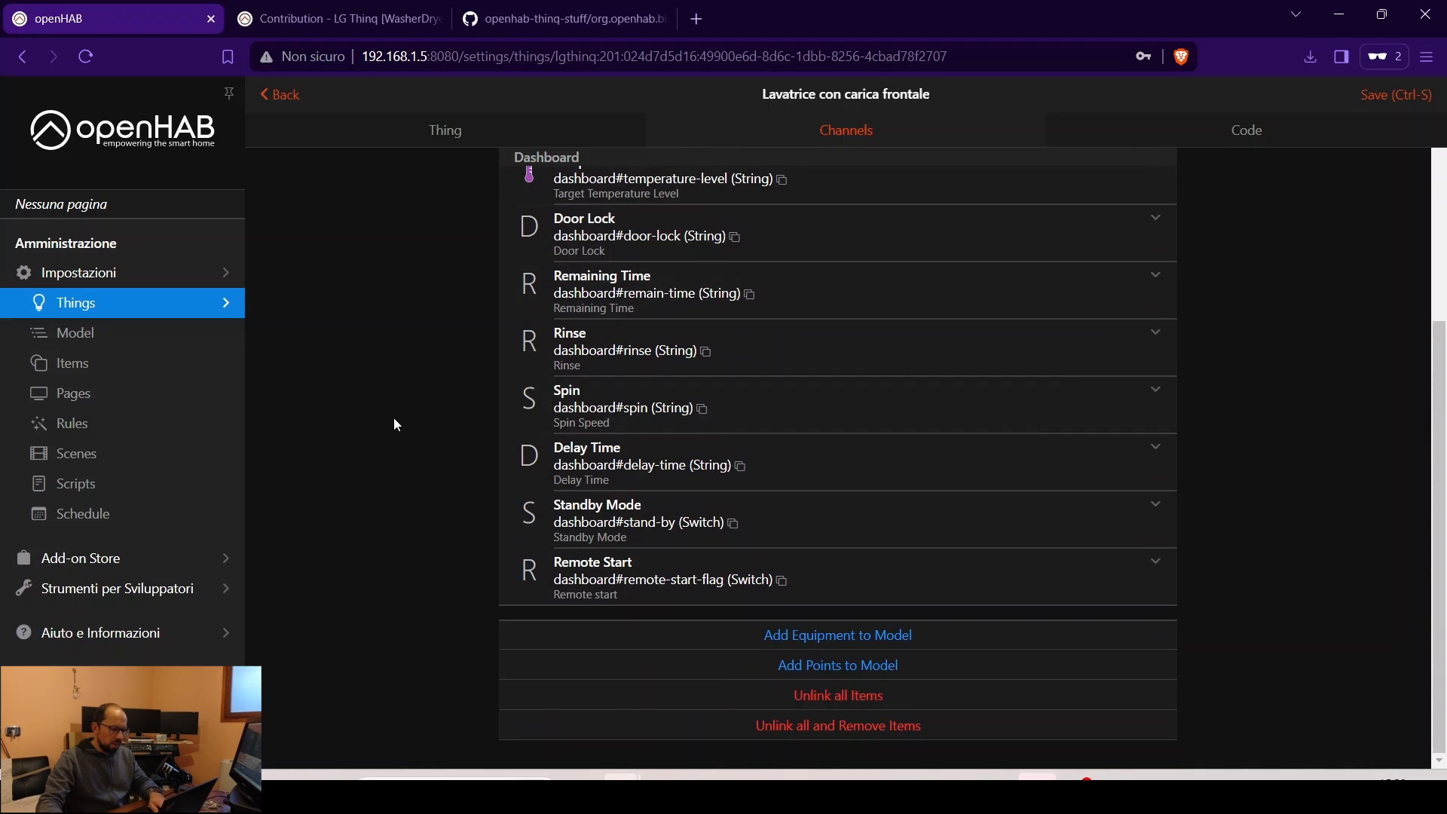
scroll(395, 418, "up", 6)
- Link the Potenza and Washer State channels each to a newly created Item
left_click(1155, 302)
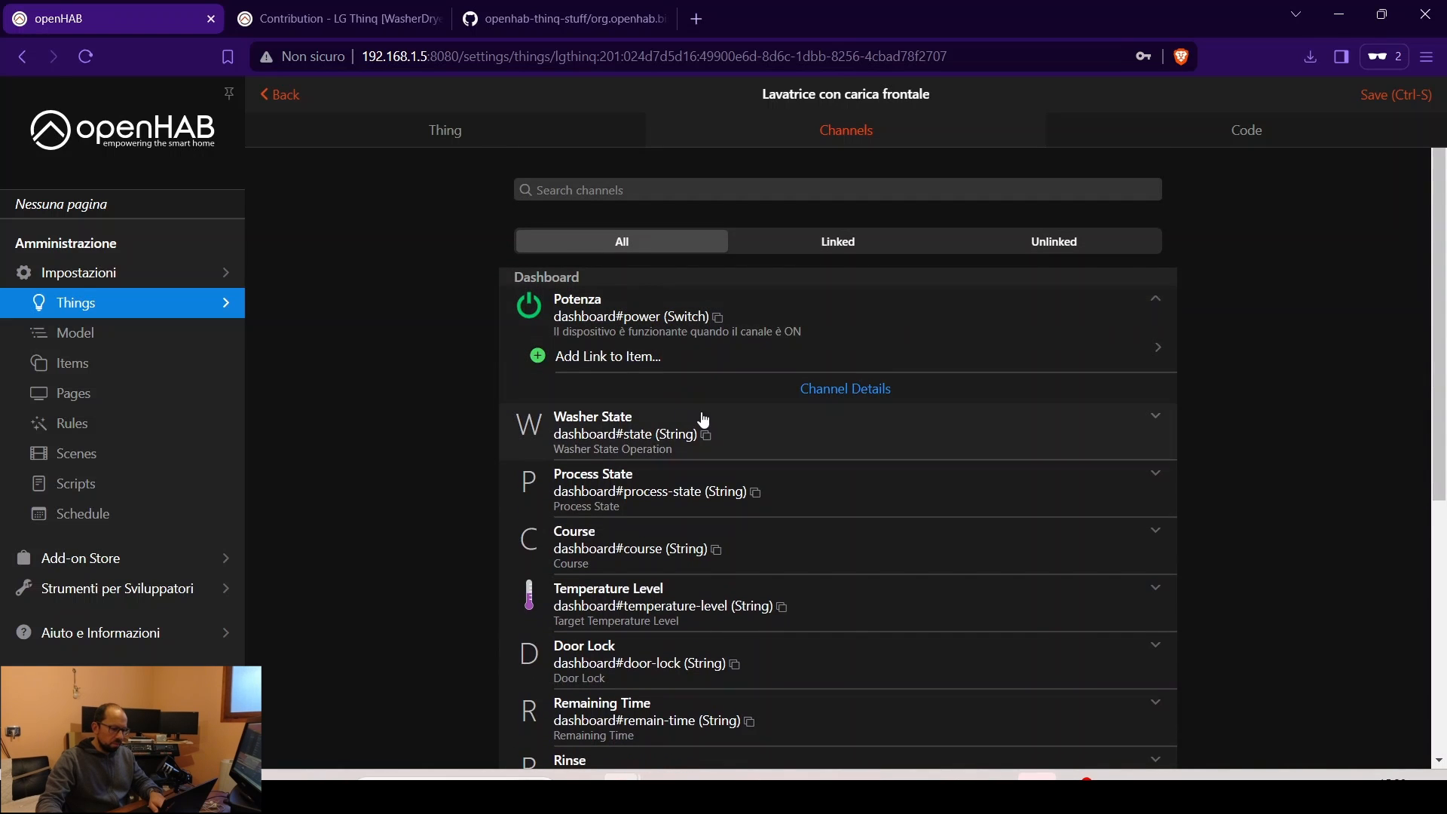
left_click(633, 365)
scroll(633, 368, "down", 3)
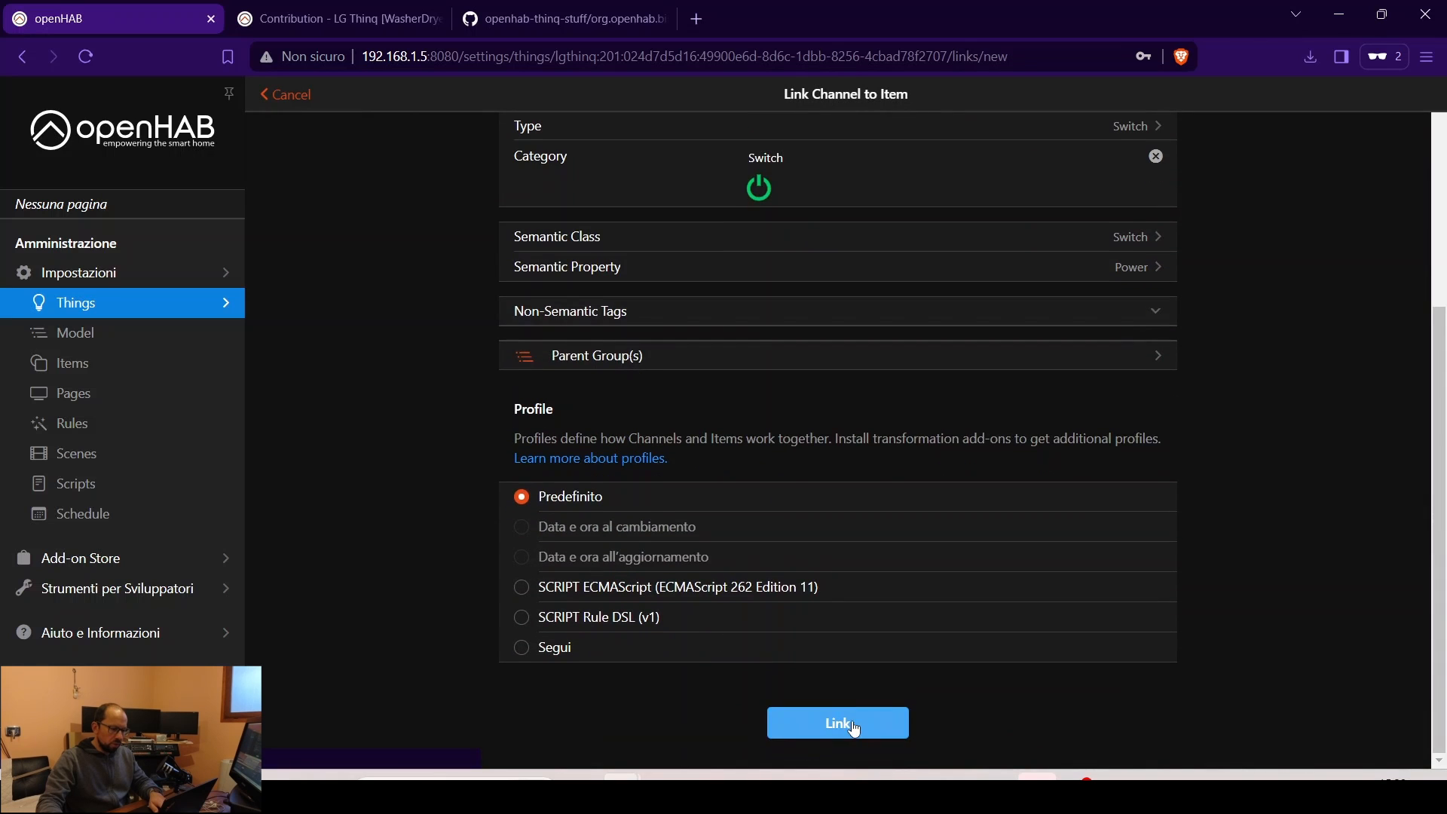
left_click(854, 726)
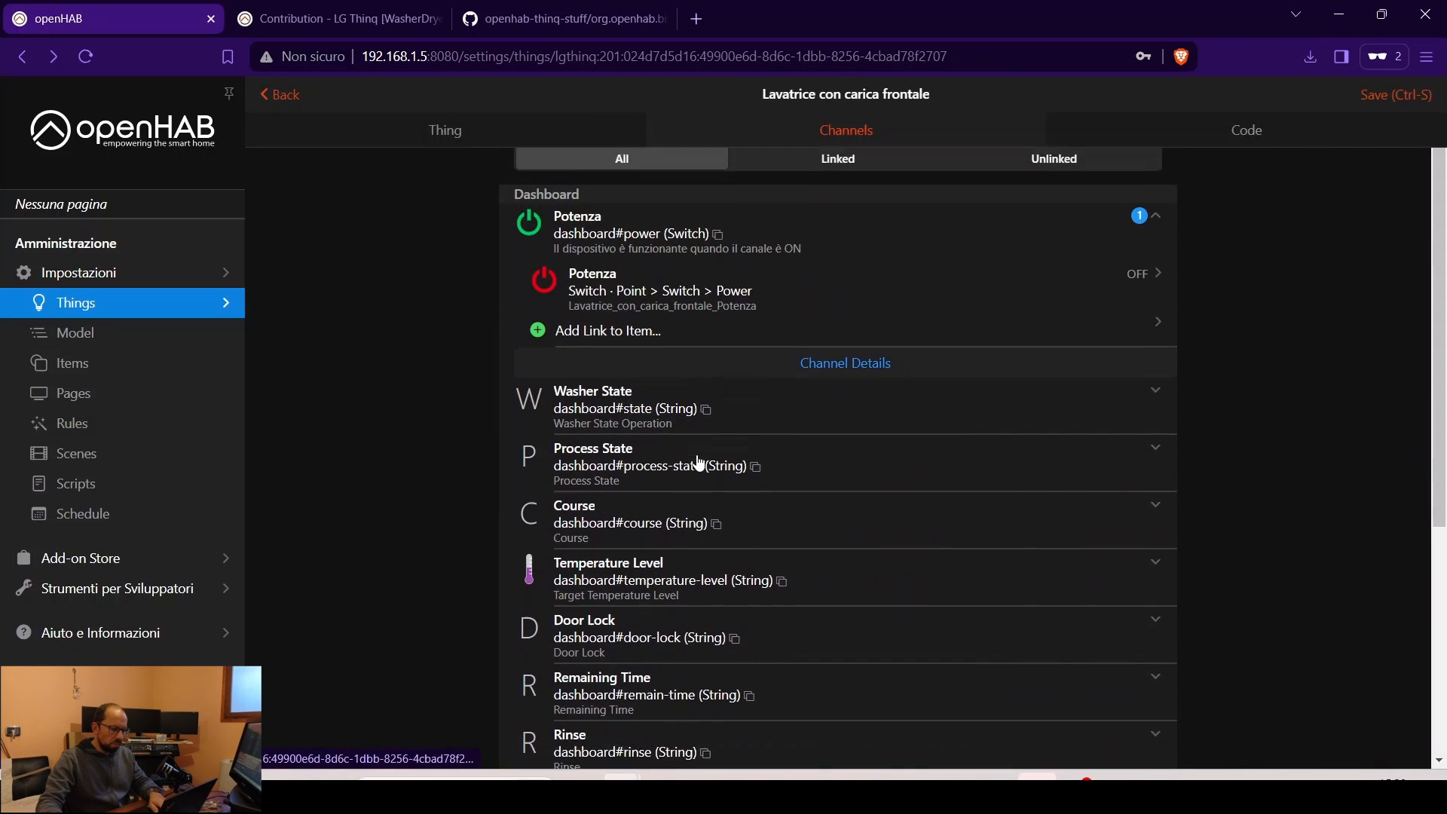
left_click(592, 402)
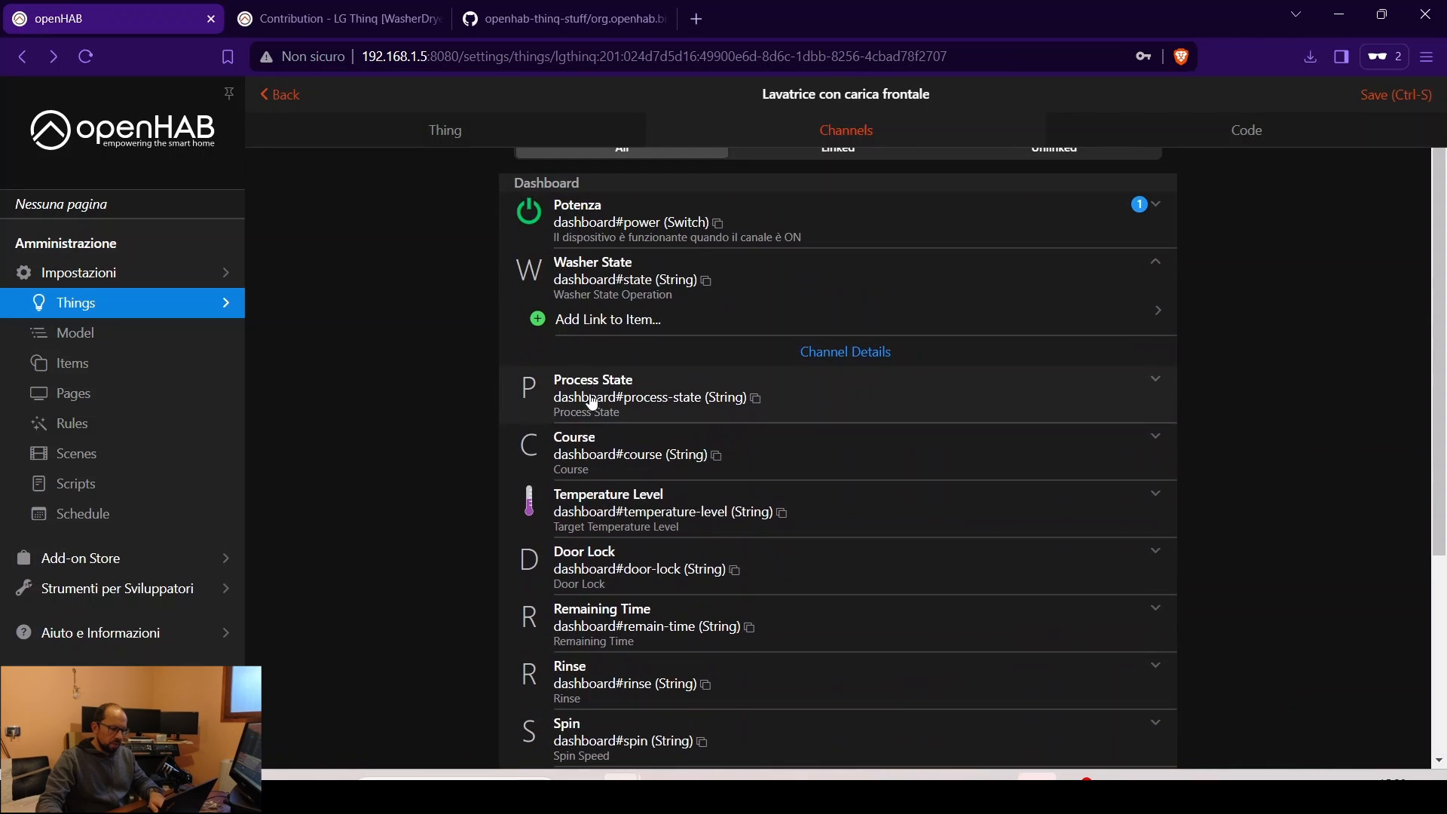
left_click(608, 321)
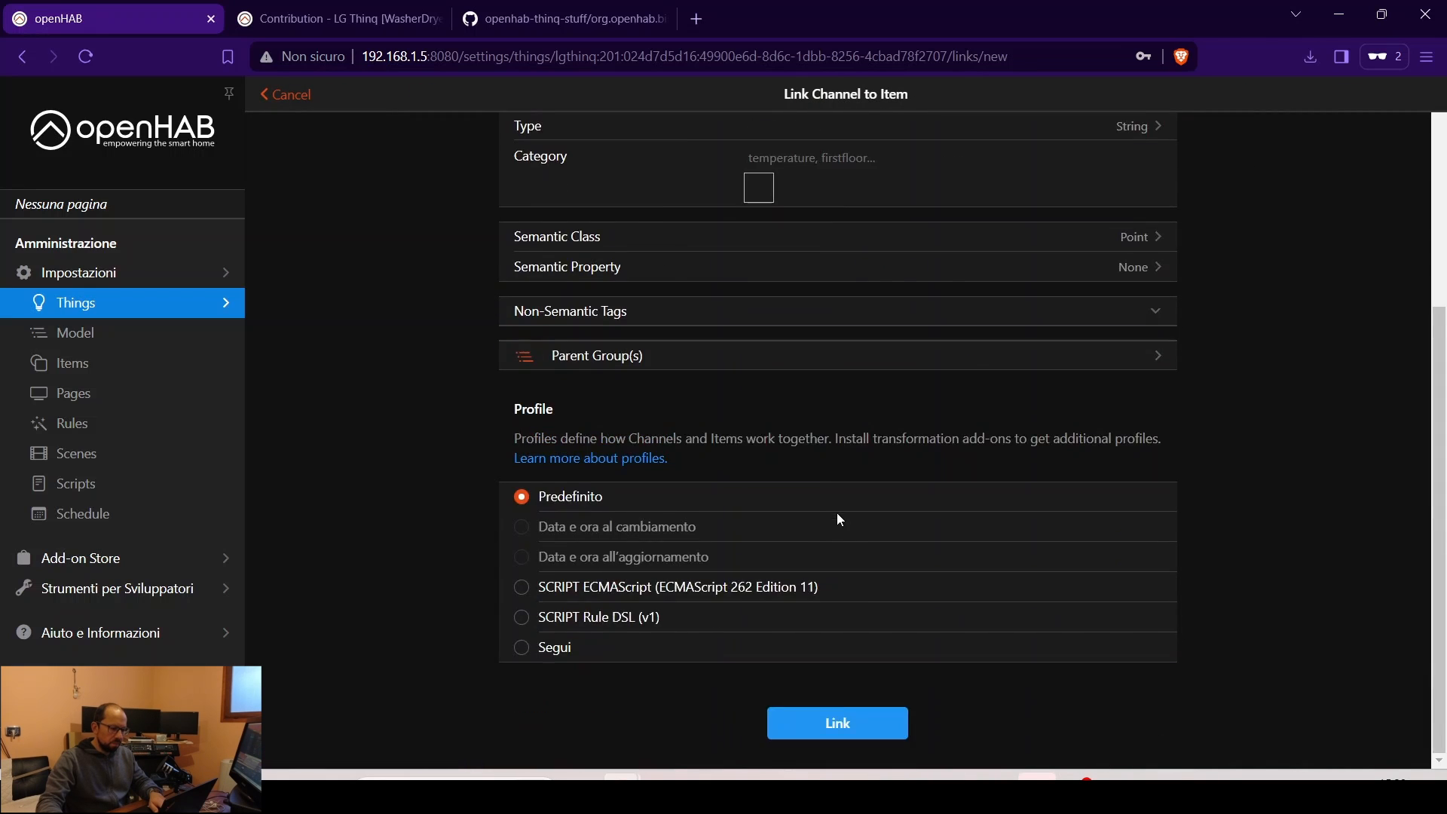
left_click(837, 720)
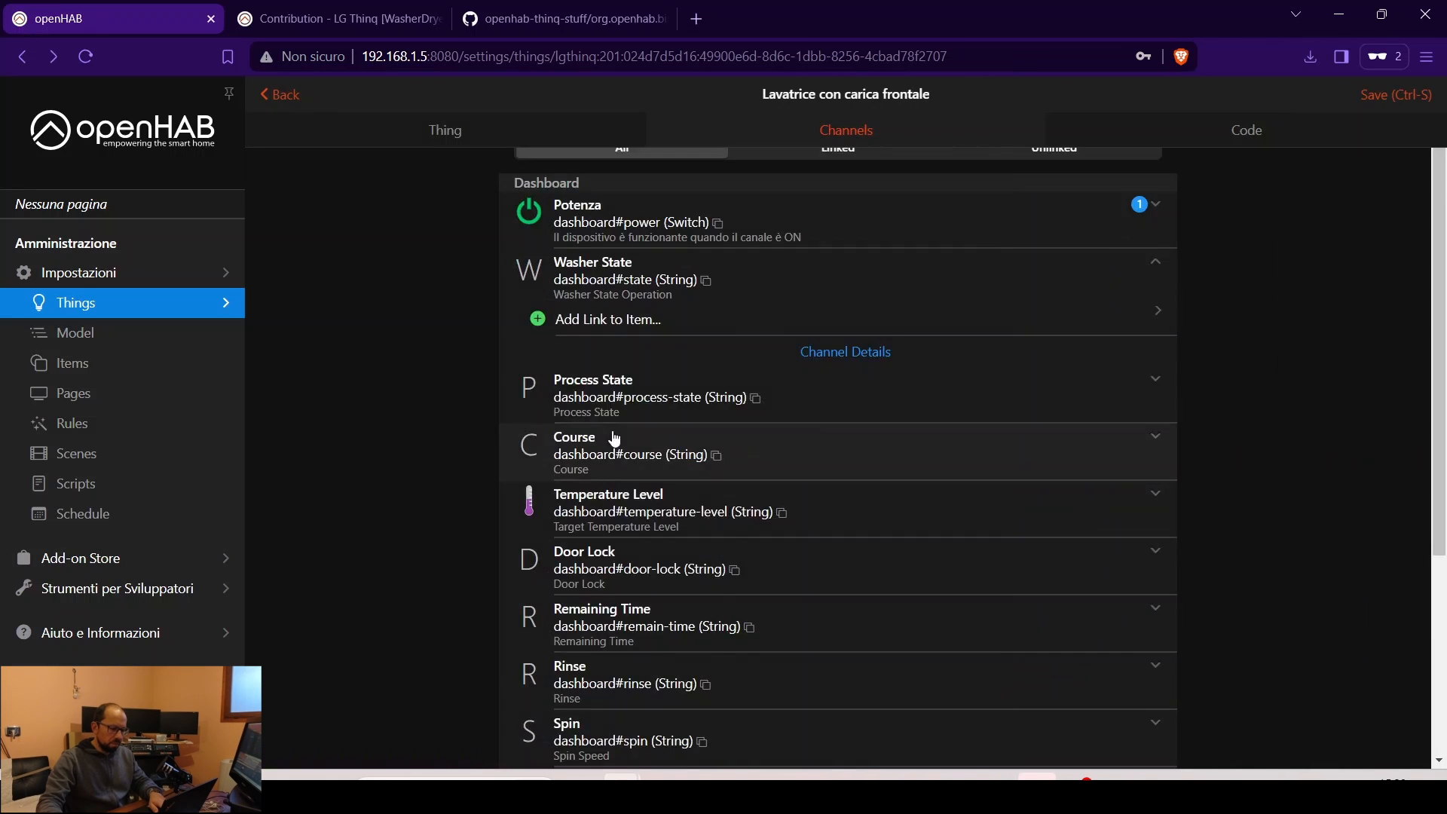
- Link the Door Lock channel to a new Item and view the six-item Items list
scroll(536, 432, "down", 1)
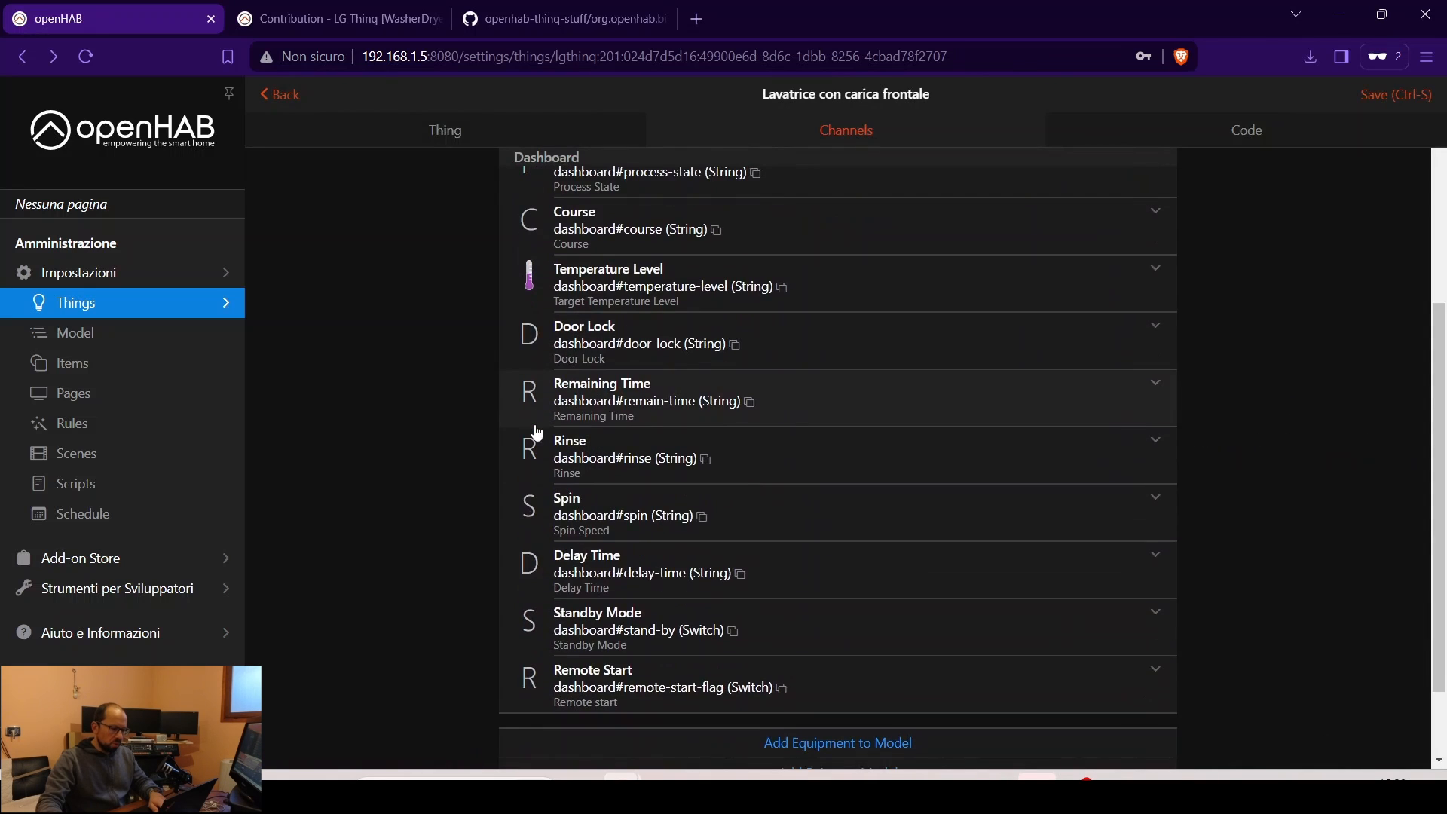
left_click(581, 339)
left_click(859, 275)
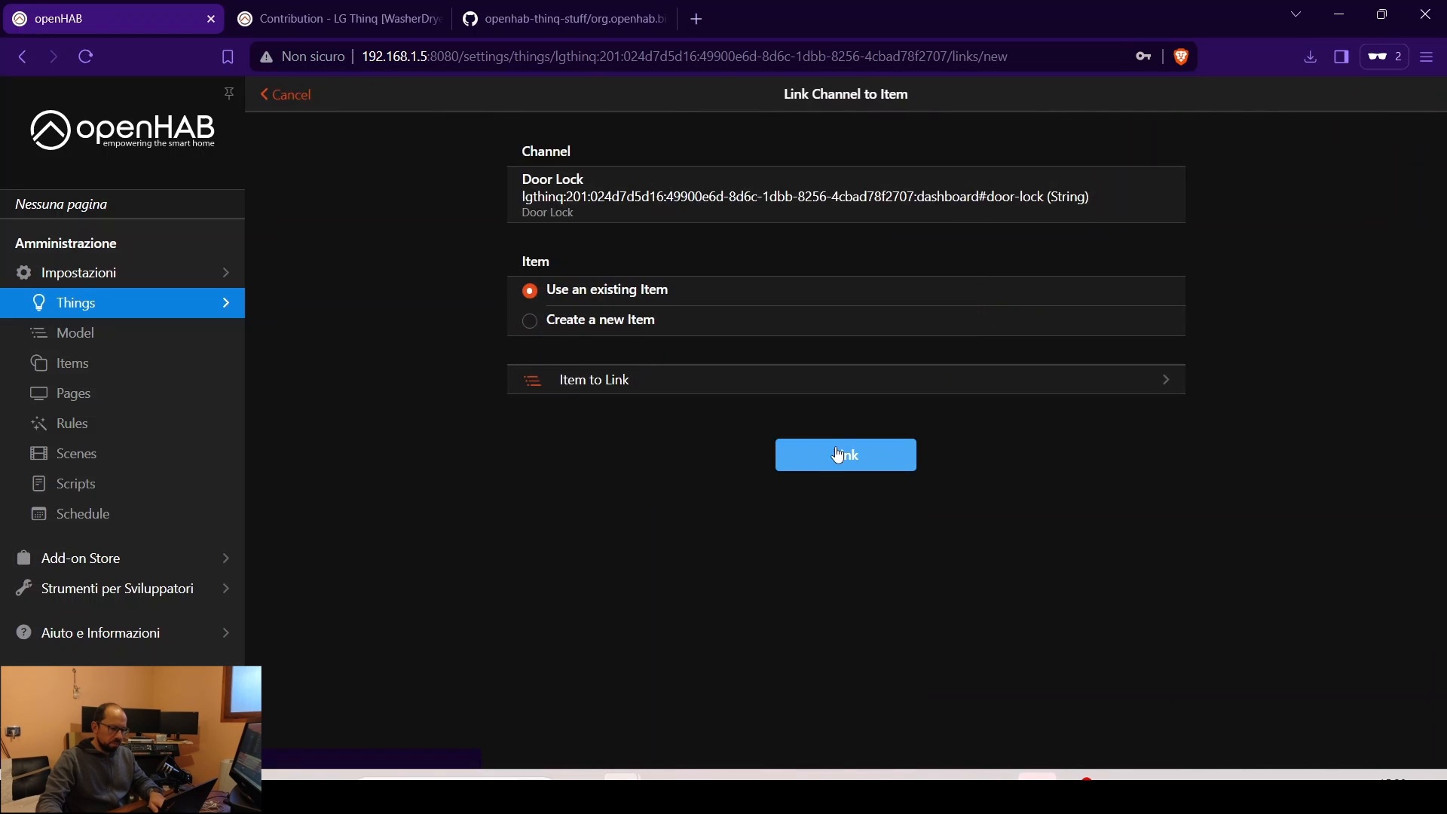
left_click(572, 320)
left_click(844, 719)
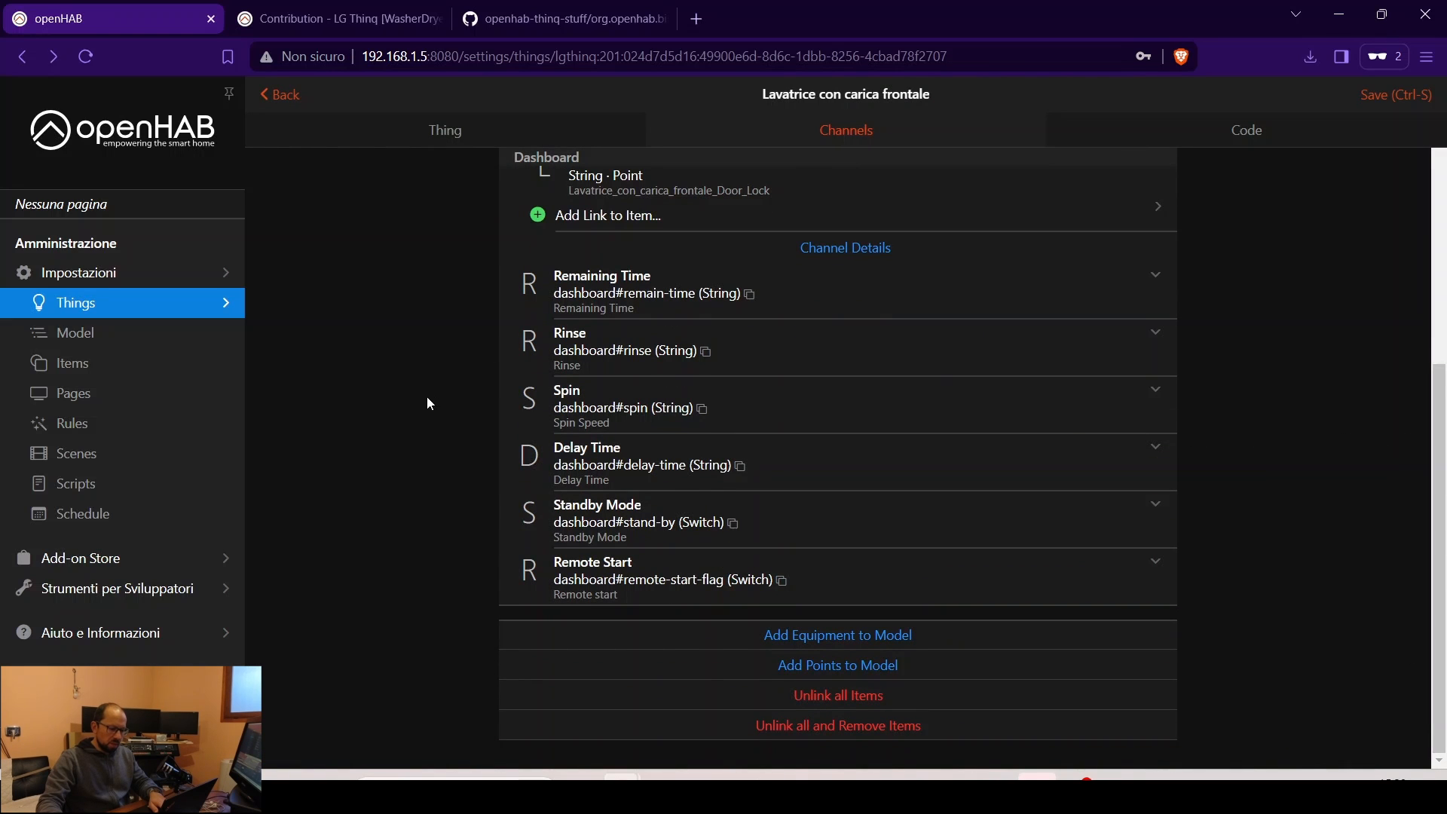
scroll(427, 396, "up", 5)
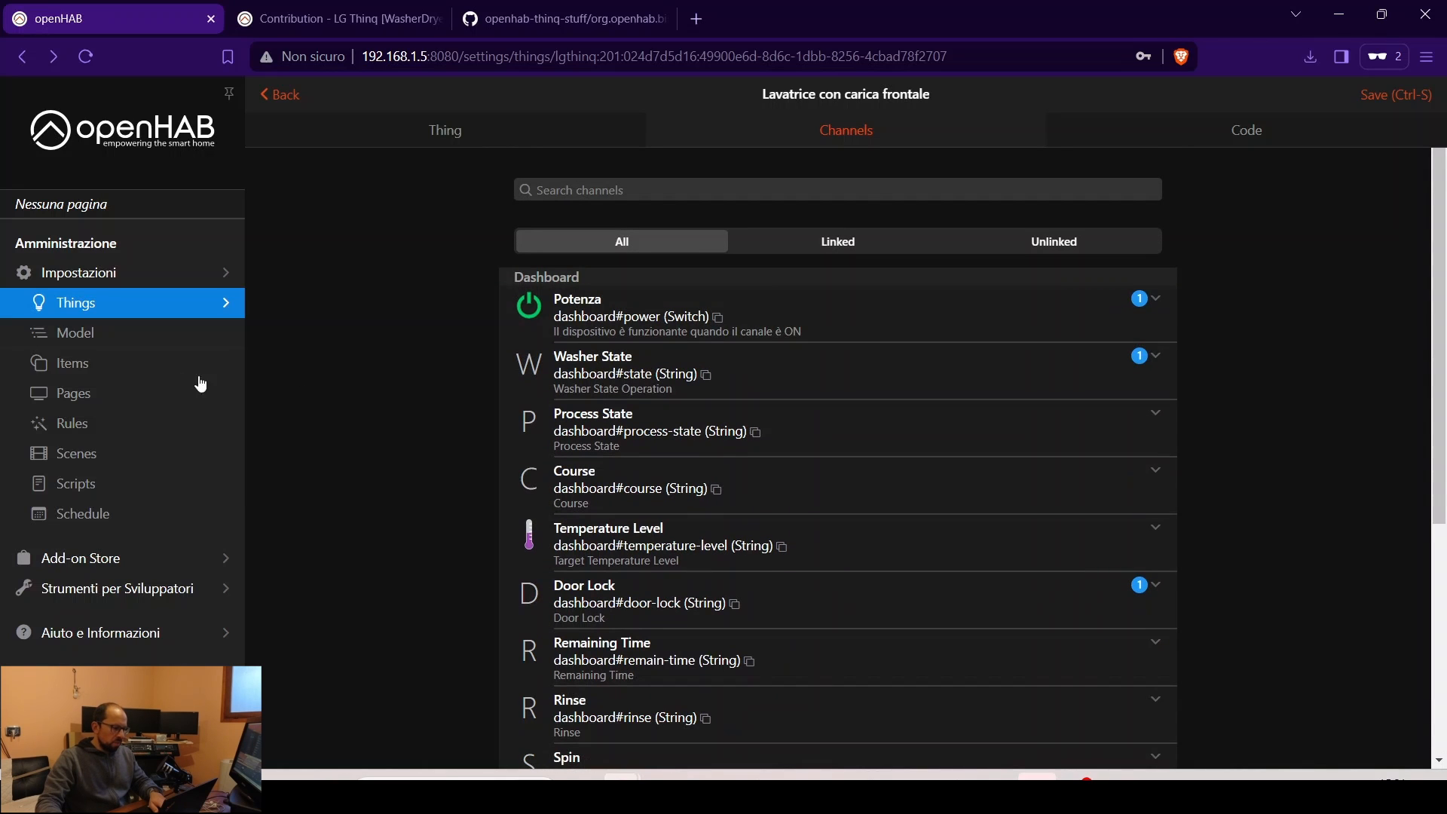
left_click(110, 367)
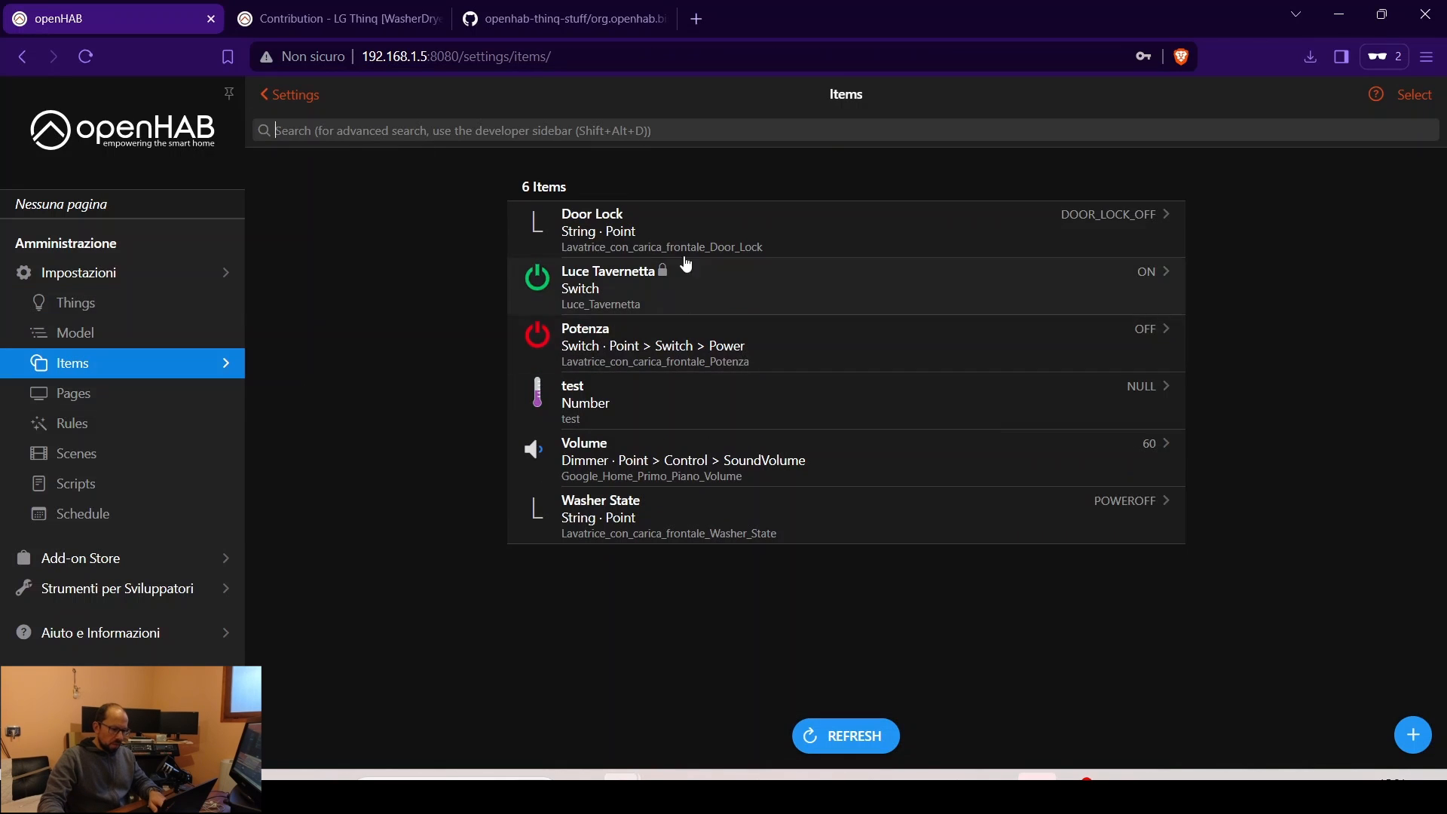